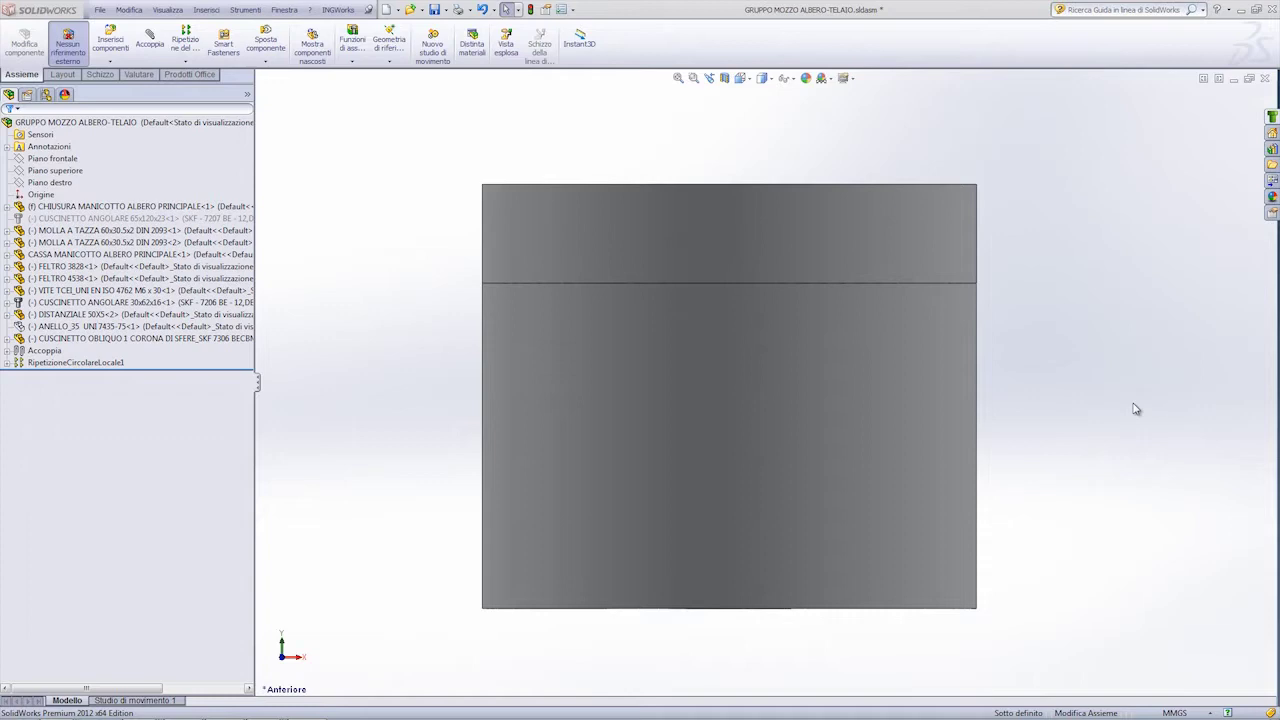
Cut the GRUPPO MOZZO ALBERO-TELAIO assembly with a section view on the Front Plane.
left_click(725, 80)
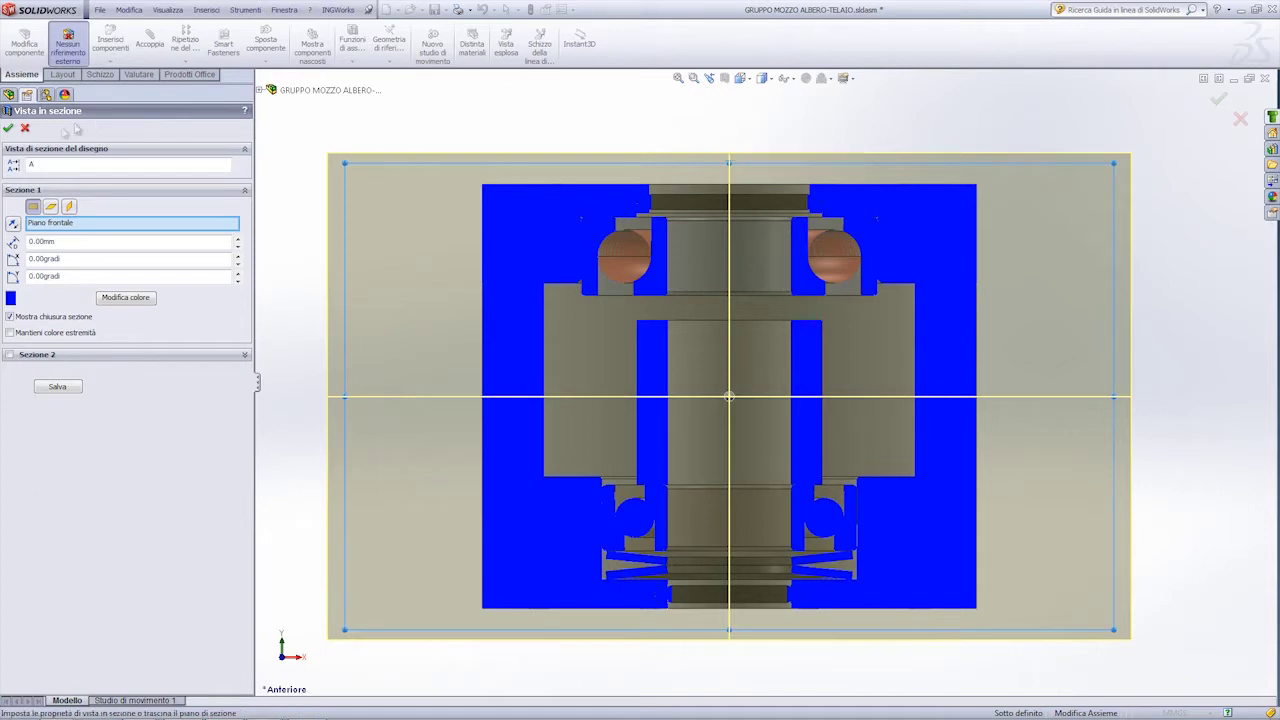
left_click(8, 130)
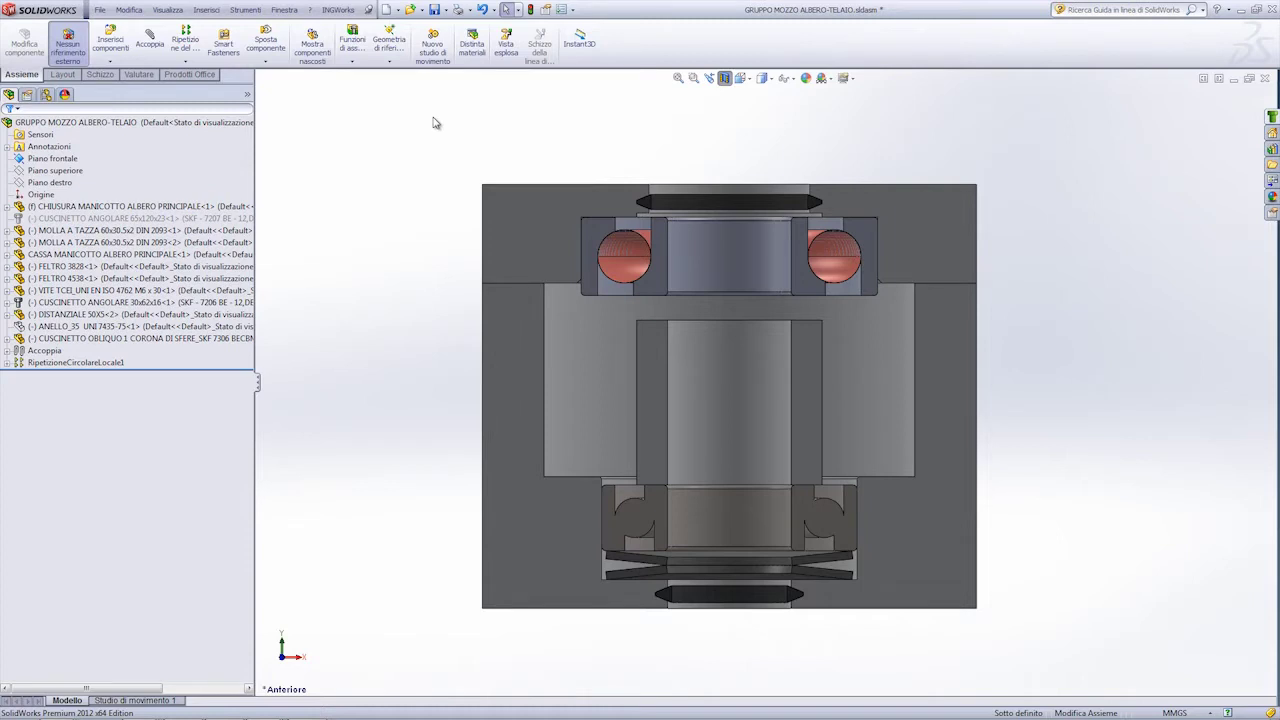
Orbit the sectioned hub and select the lower angular bearing.
mouse_move(480, 131)
middle_mouse_down()
mouse_move(449, 137)
mouse_move(414, 214)
mouse_move(442, 175)
mouse_move(423, 171)
mouse_move(429, 189)
middle_mouse_up()
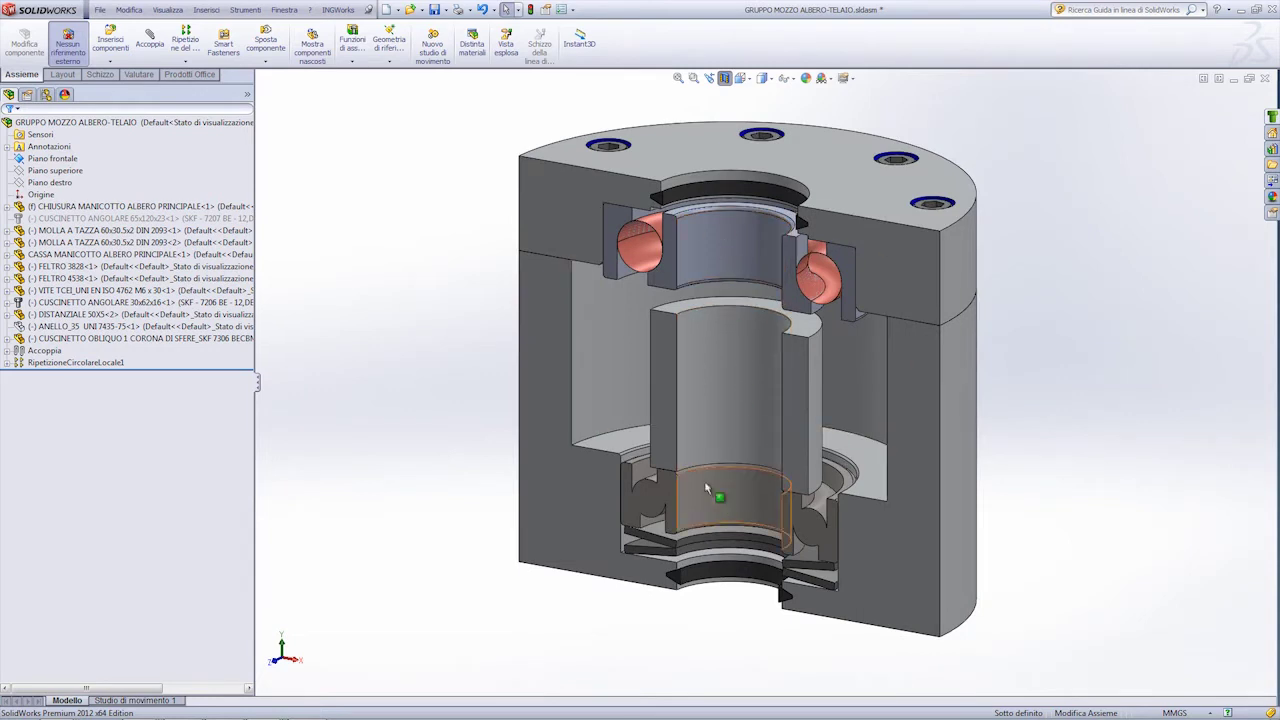
scroll(690, 330, "down", 2)
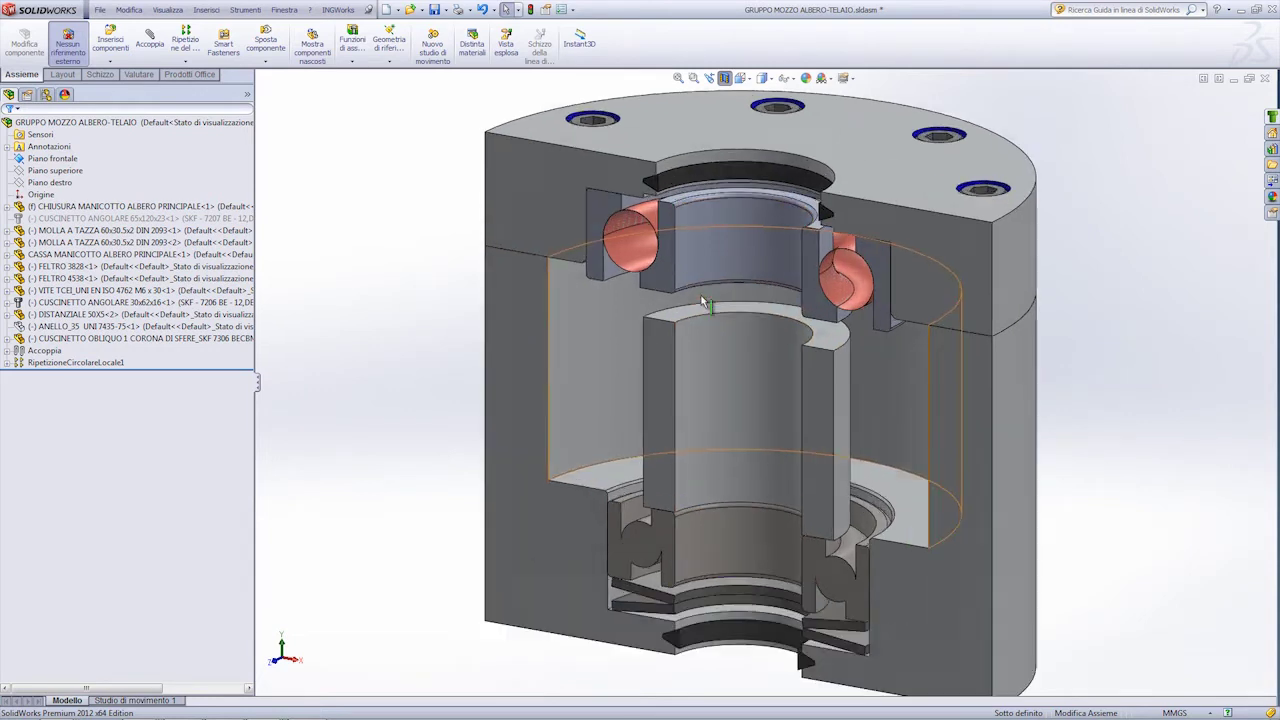
left_click(699, 560)
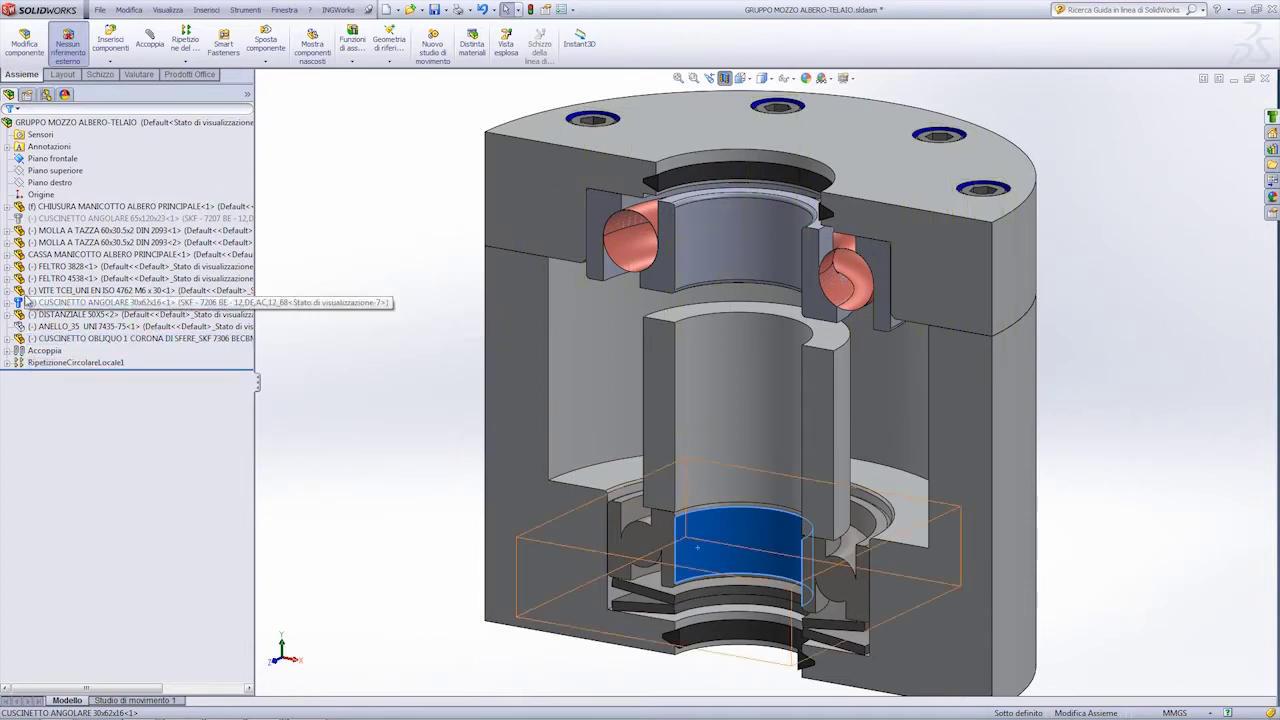
left_click(20, 302)
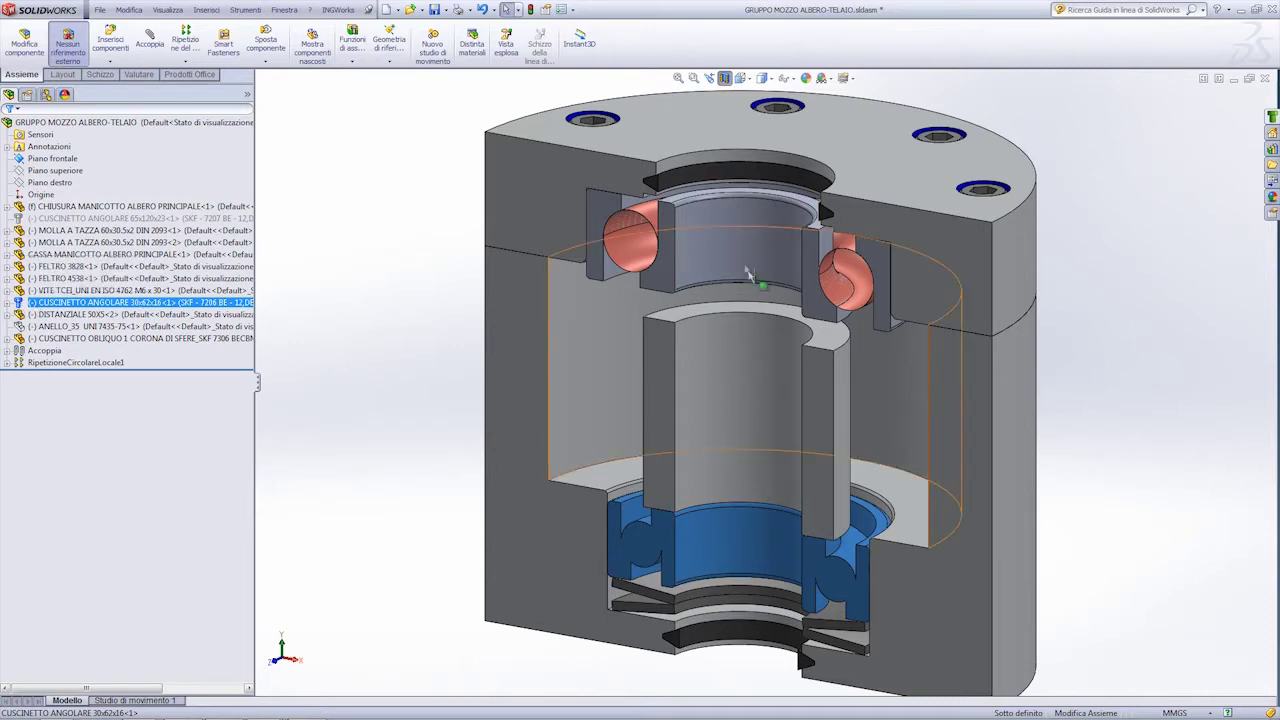
Locate the upper bearing, rotate to a frontal view, then switch to drawing Foglio1.
left_click(200, 338)
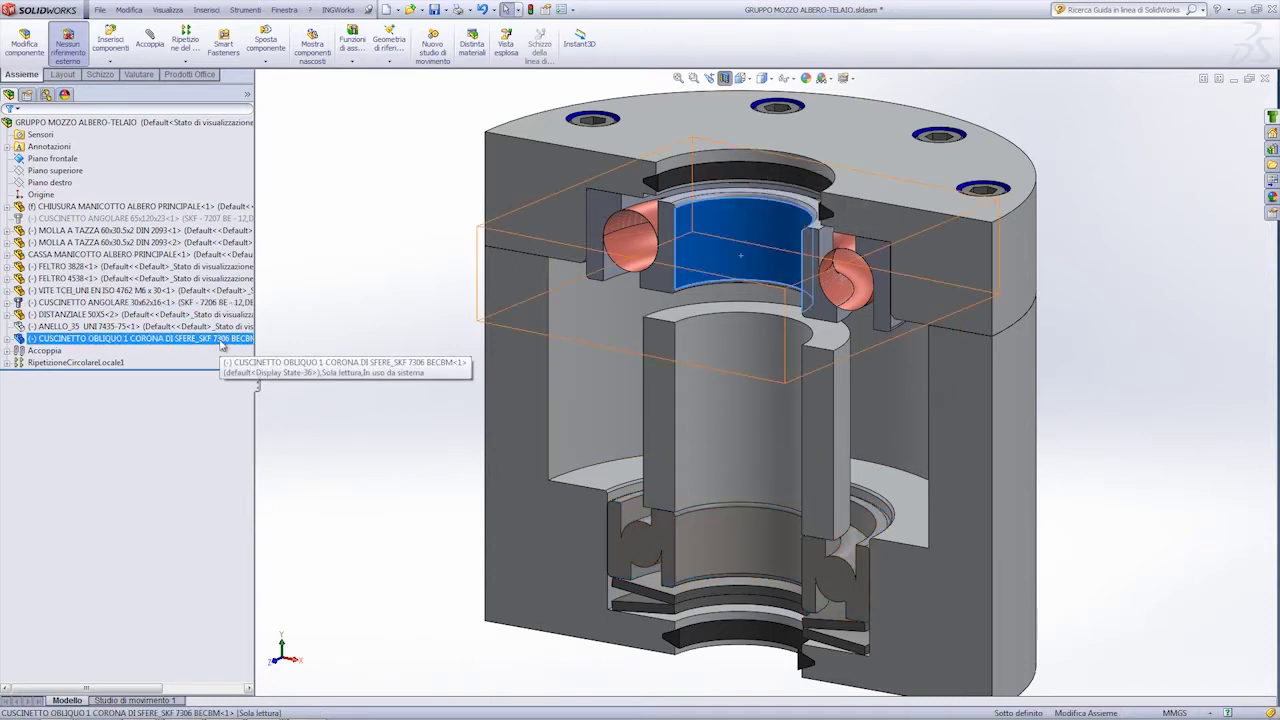
left_click(415, 282)
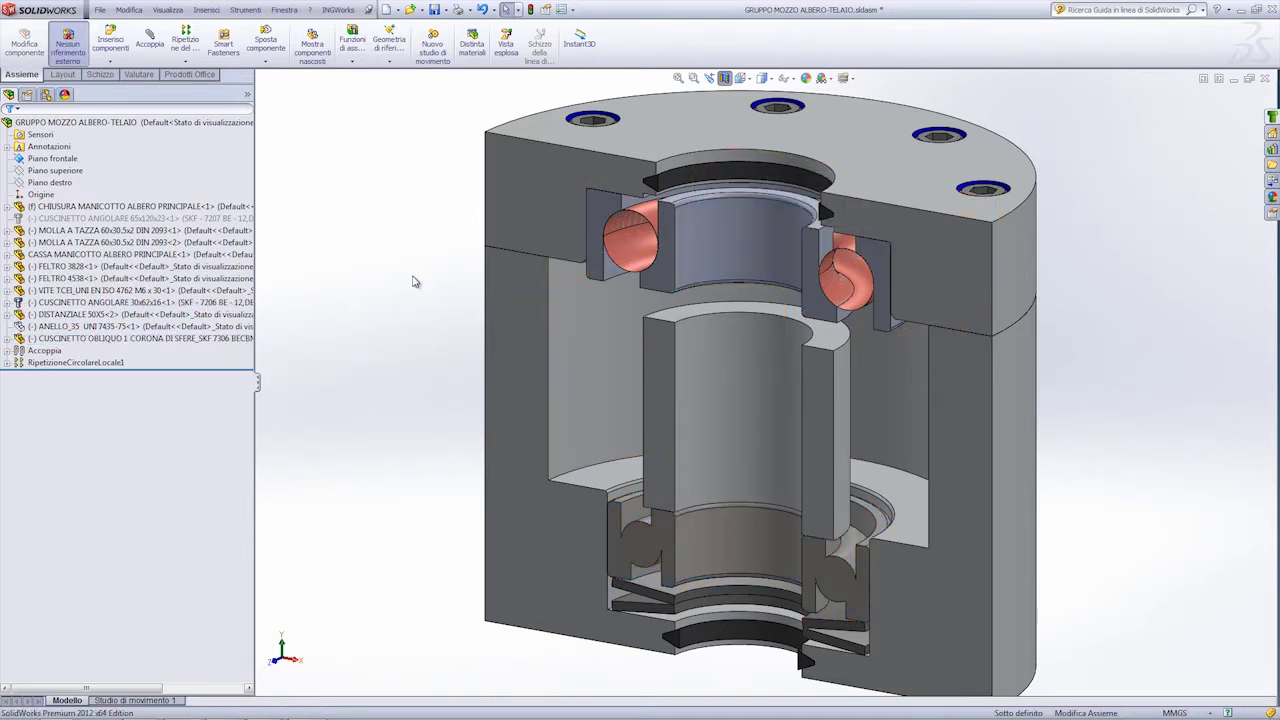
mouse_move(405, 295)
middle_mouse_down()
mouse_move(426, 243)
mouse_move(443, 277)
middle_mouse_up()
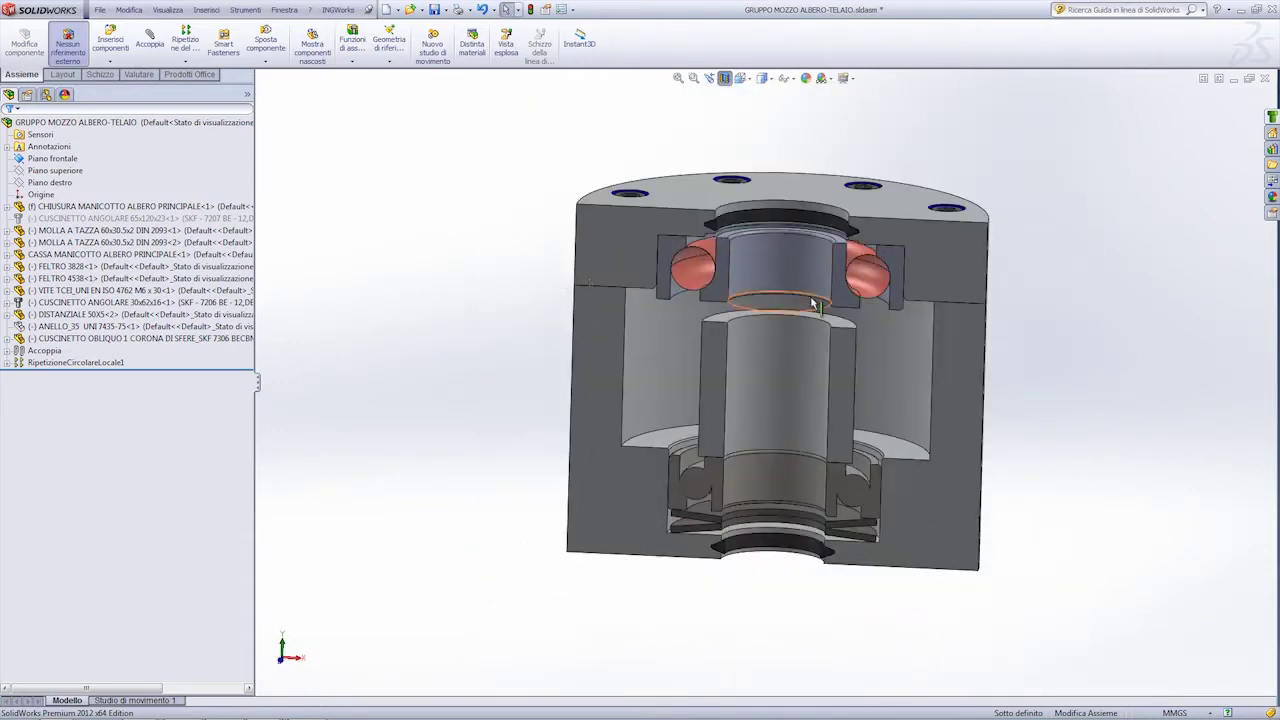
scroll(737, 263, "down", 2)
key("ctrl+Tab")
key("ctrl+Tab")
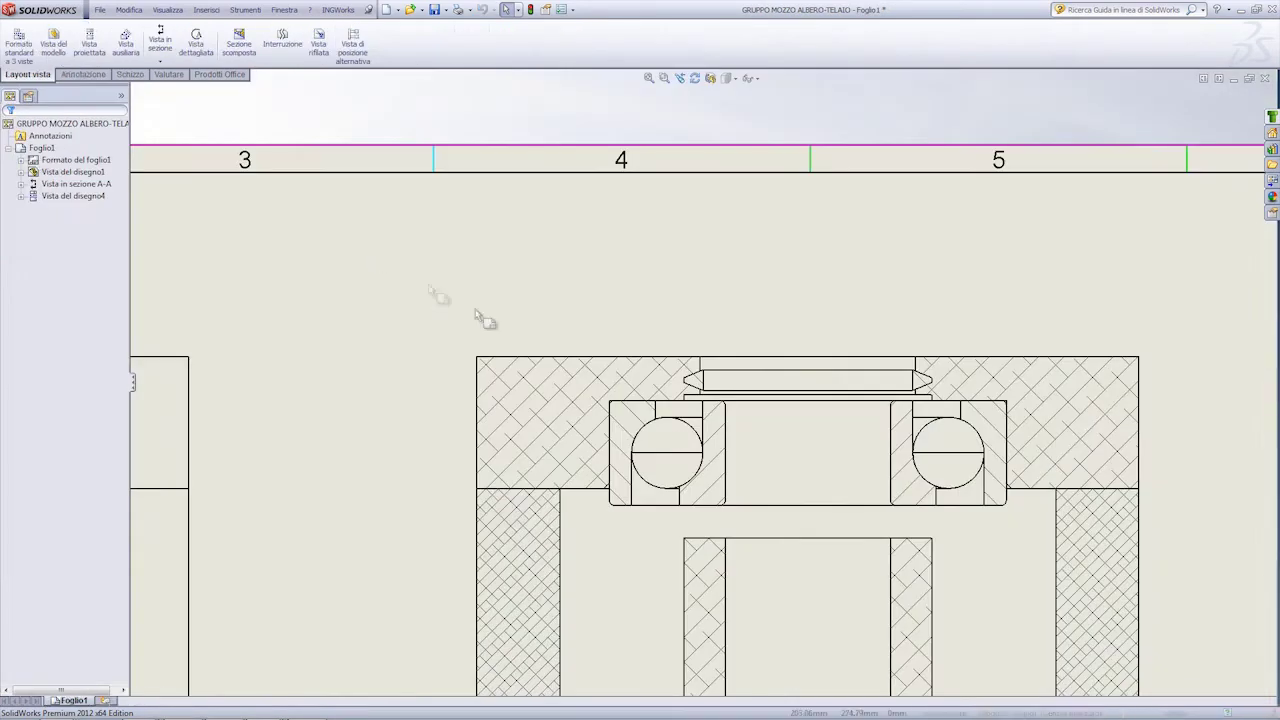
Zoom onto the Foglio1 sheet and select section view A-A to edit its properties.
scroll(663, 508, "up", 2)
scroll(697, 508, "up", 2)
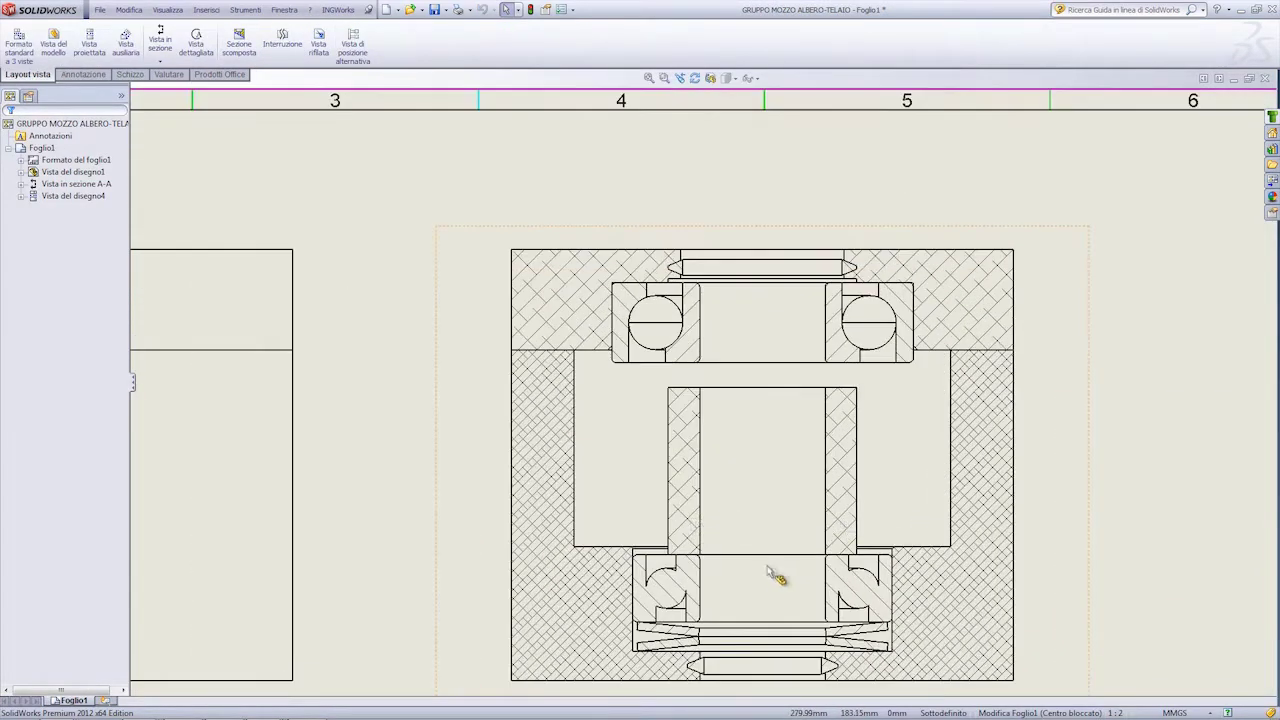
scroll(766, 562, "down", 2)
scroll(730, 565, "down", 1)
scroll(728, 563, "down", 1)
scroll(728, 537, "down", 1)
scroll(714, 455, "down", 1)
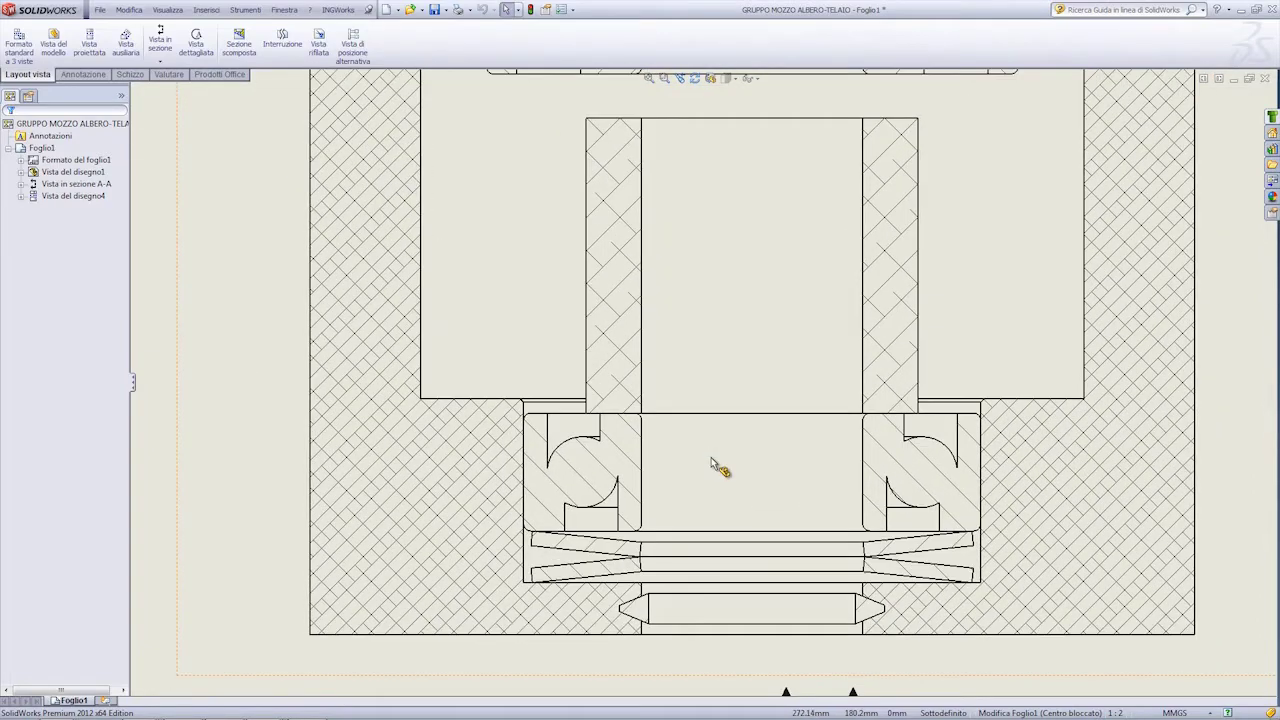
scroll(711, 457, "up", 1)
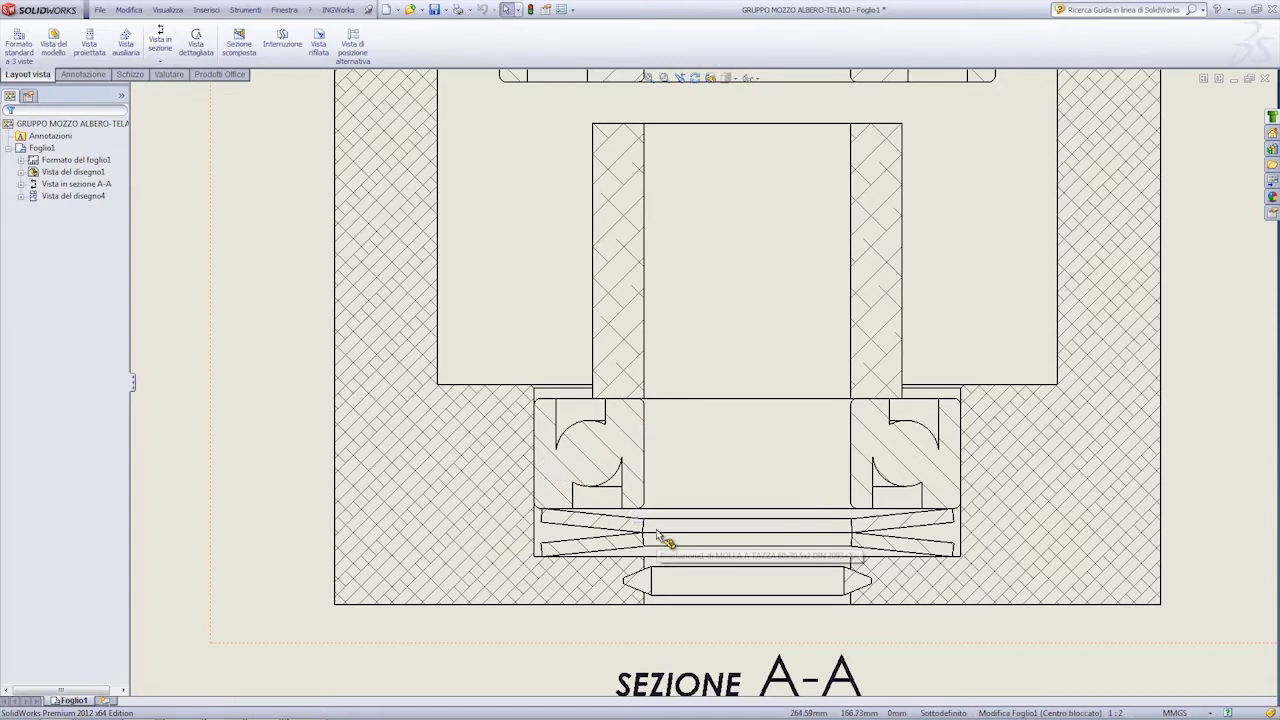
left_click(612, 492)
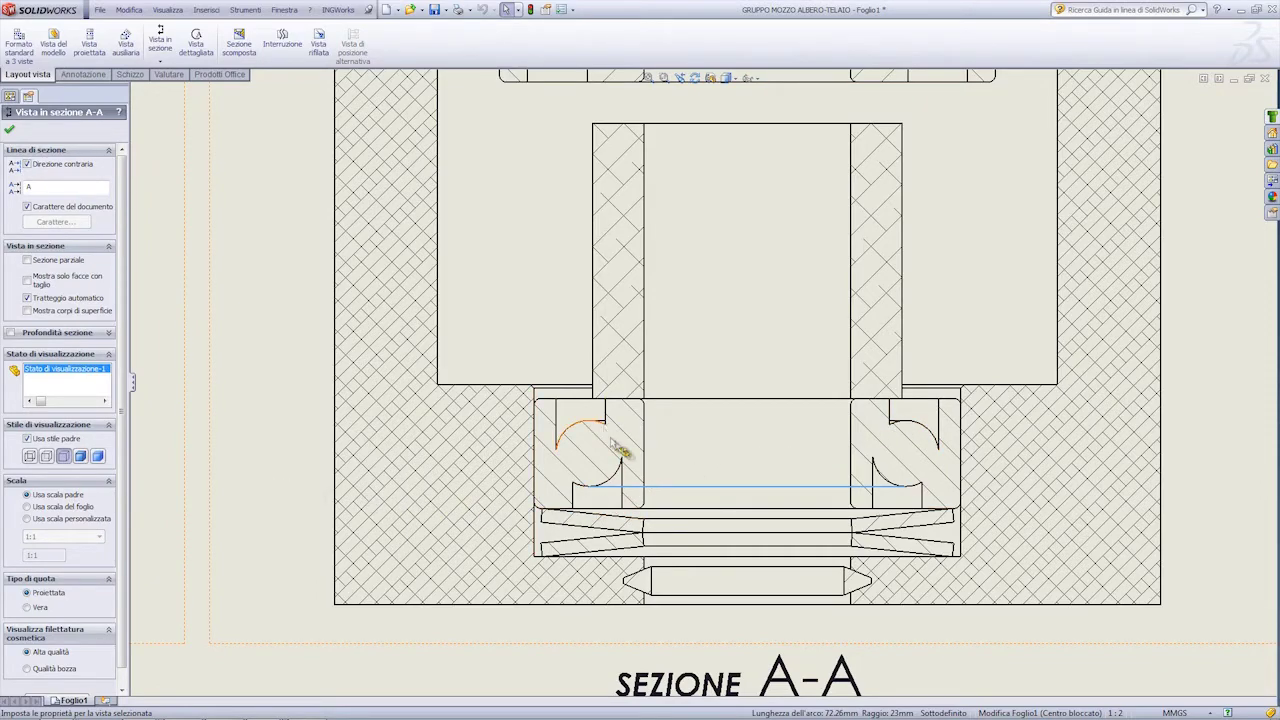
Hide the stray edge in the lower bearing of section A-A with Hide/Show Edges.
scroll(620, 450, "down", 5)
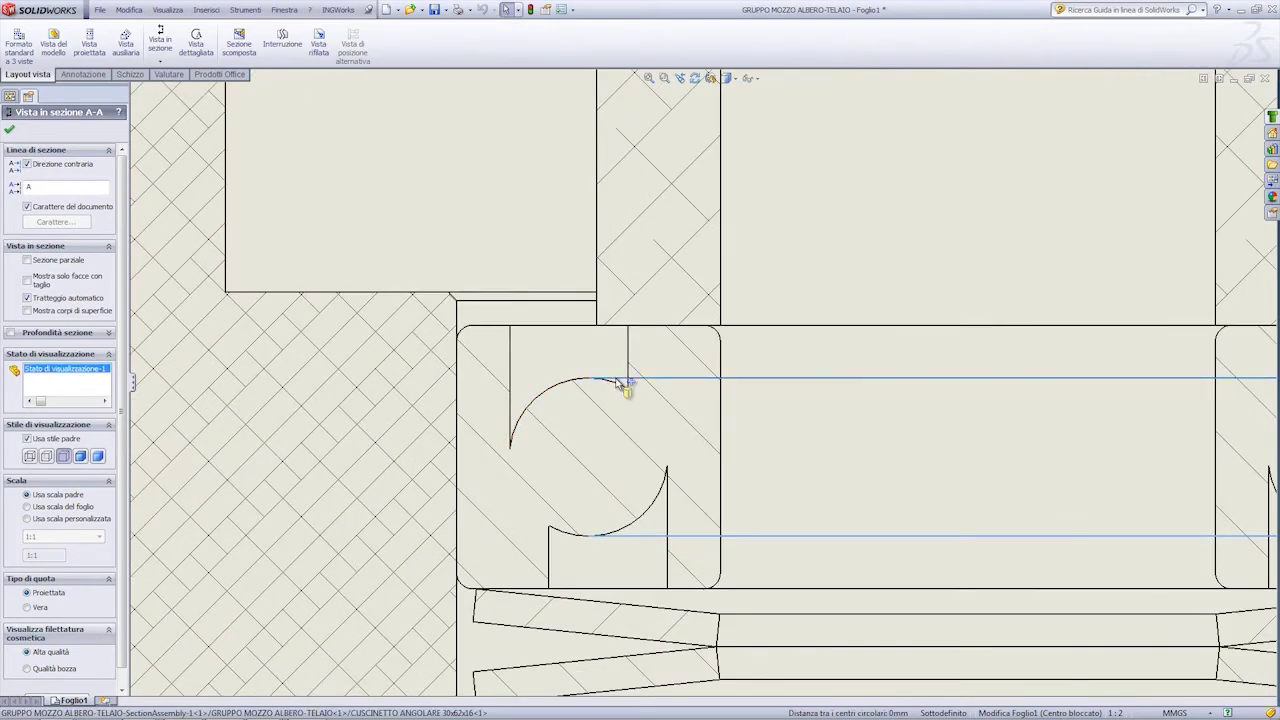
right_click(620, 385)
left_click(660, 333)
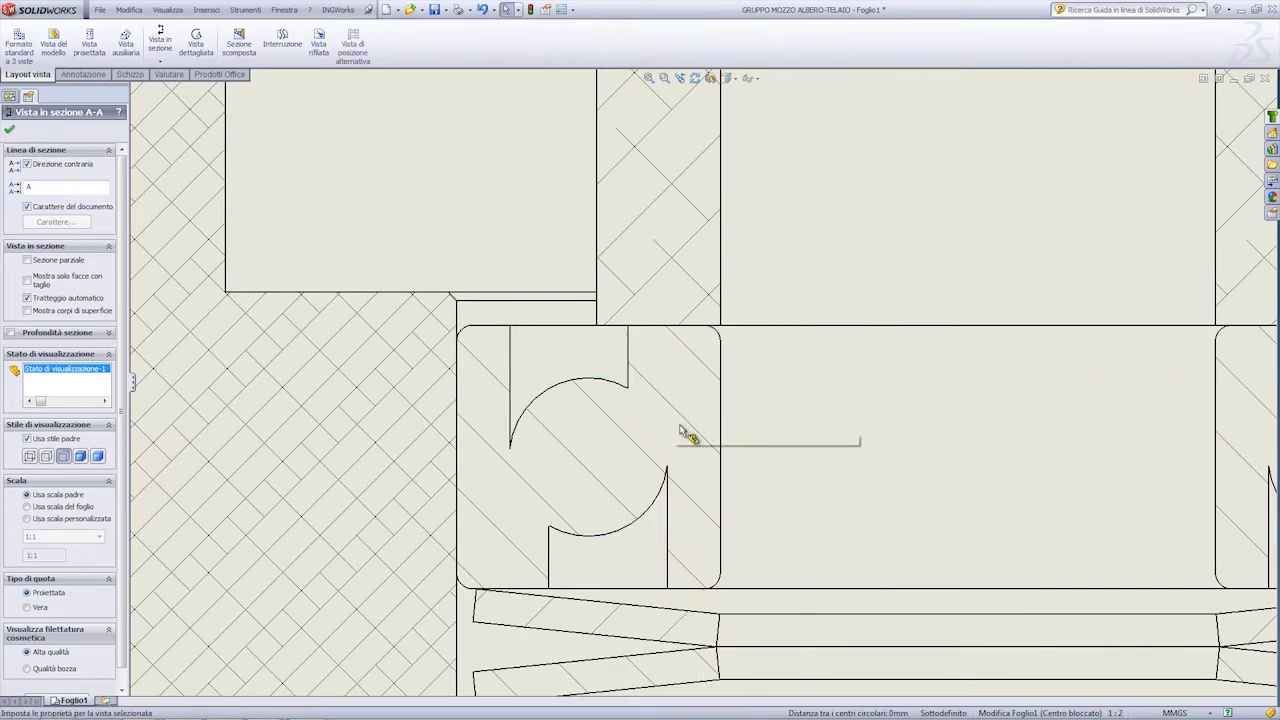
Close the section view properties and zoom into the upper bearing.
scroll(686, 434, "up", 2)
scroll(720, 440, "up", 2)
scroll(757, 449, "up", 1)
key("Escape")
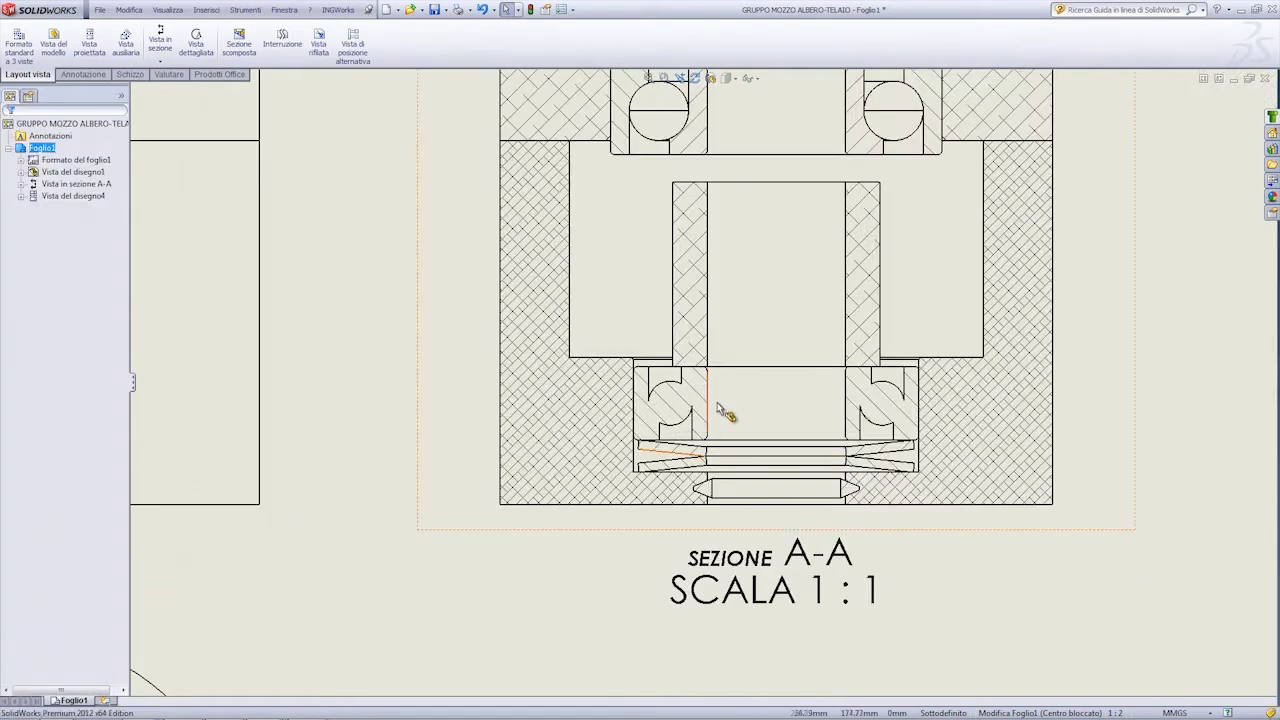
scroll(717, 402, "down", 2)
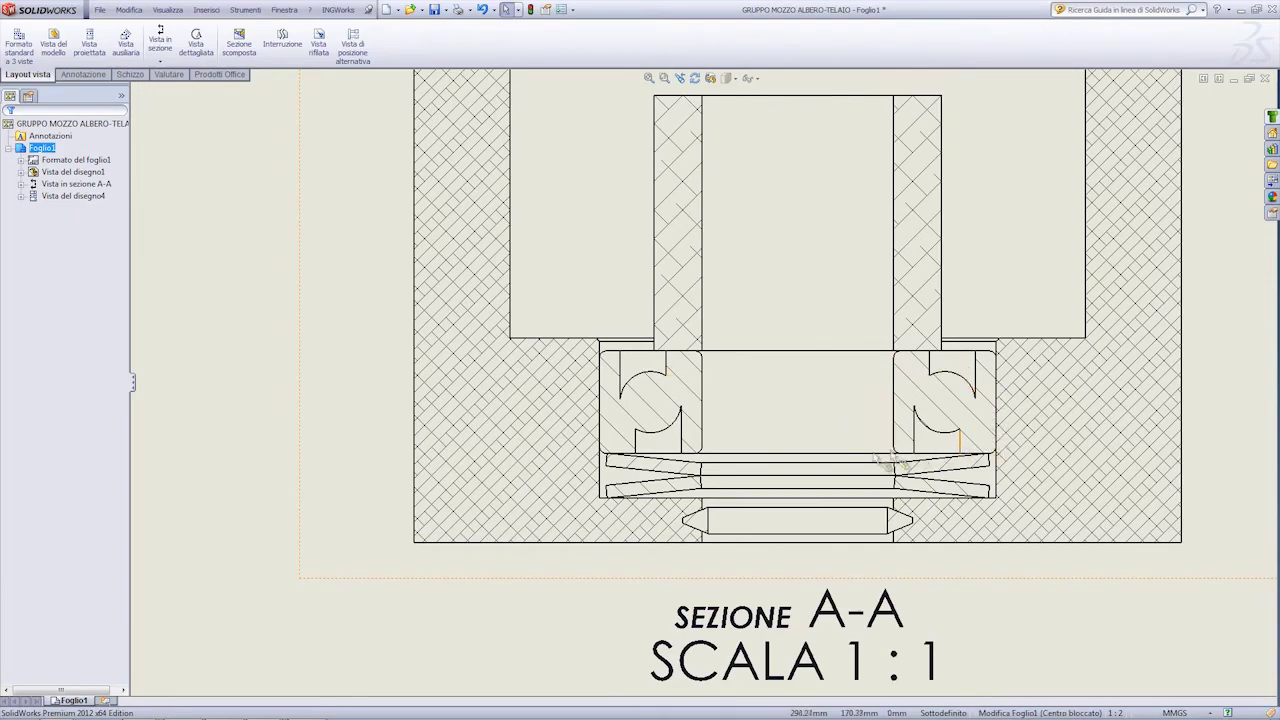
scroll(759, 438, "up", 2)
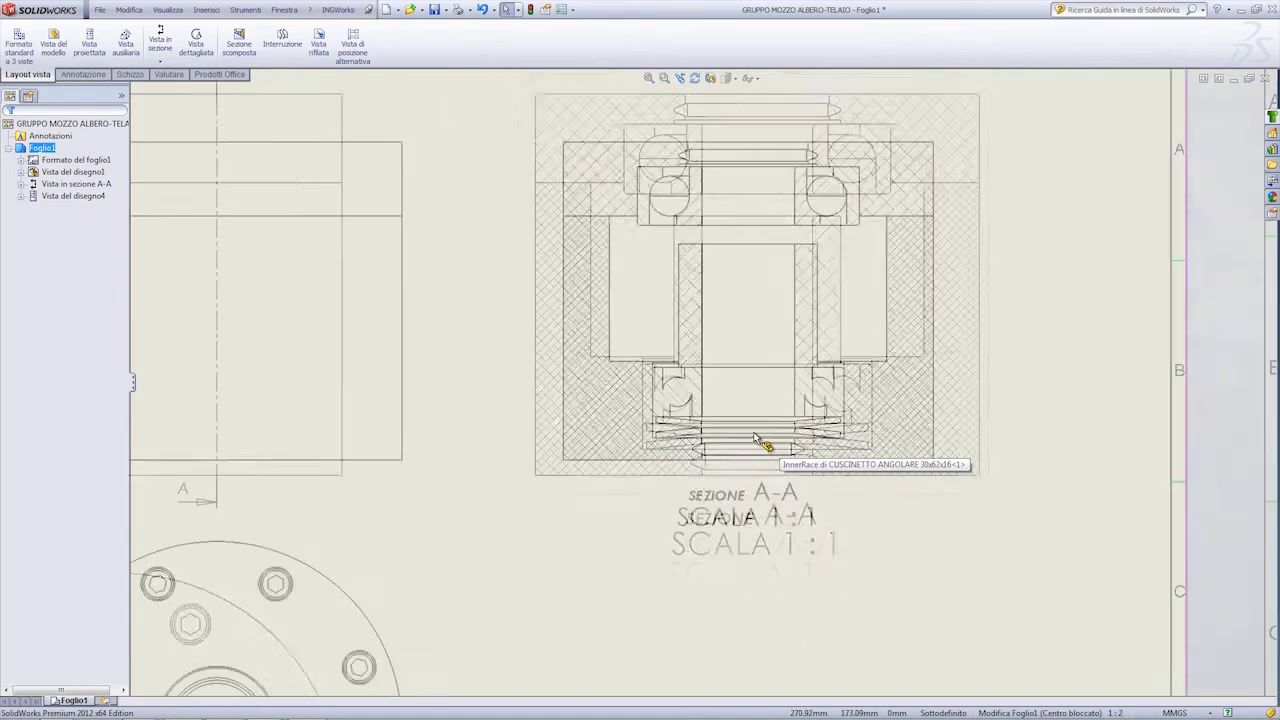
scroll(706, 243, "down", 4)
scroll(692, 280, "down", 2)
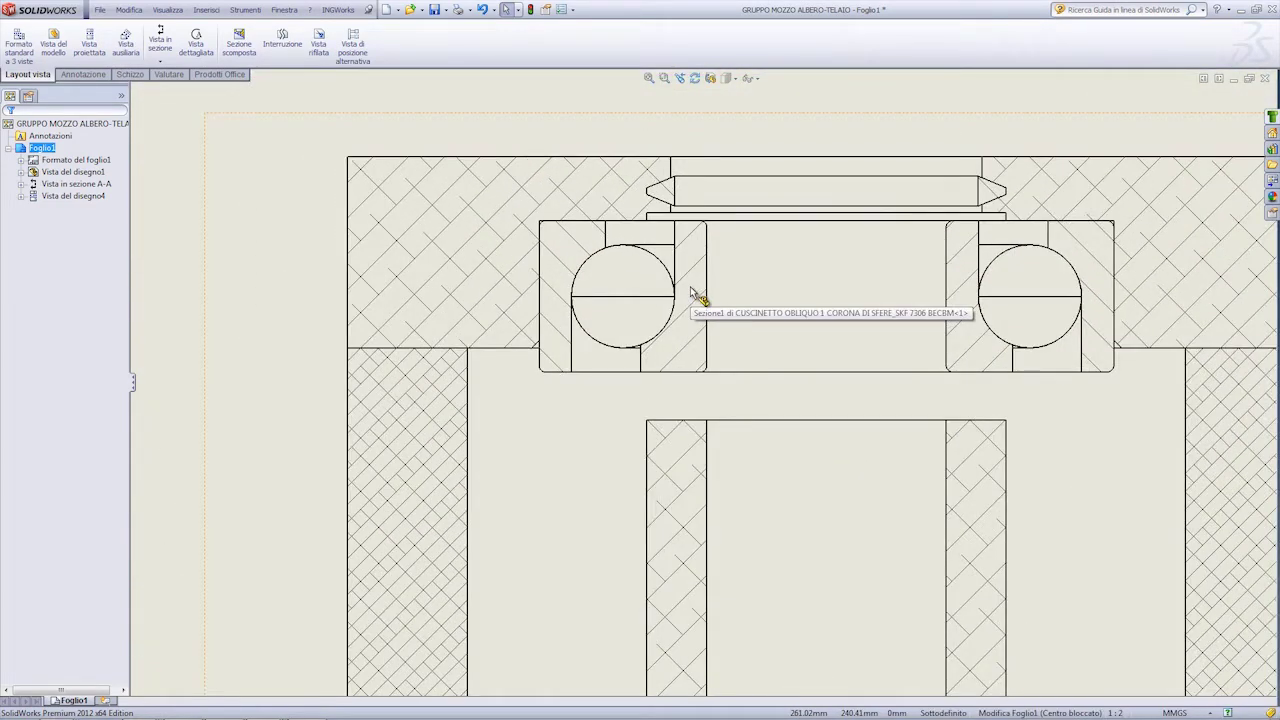
scroll(651, 386, "down", 1)
scroll(614, 366, "down", 1)
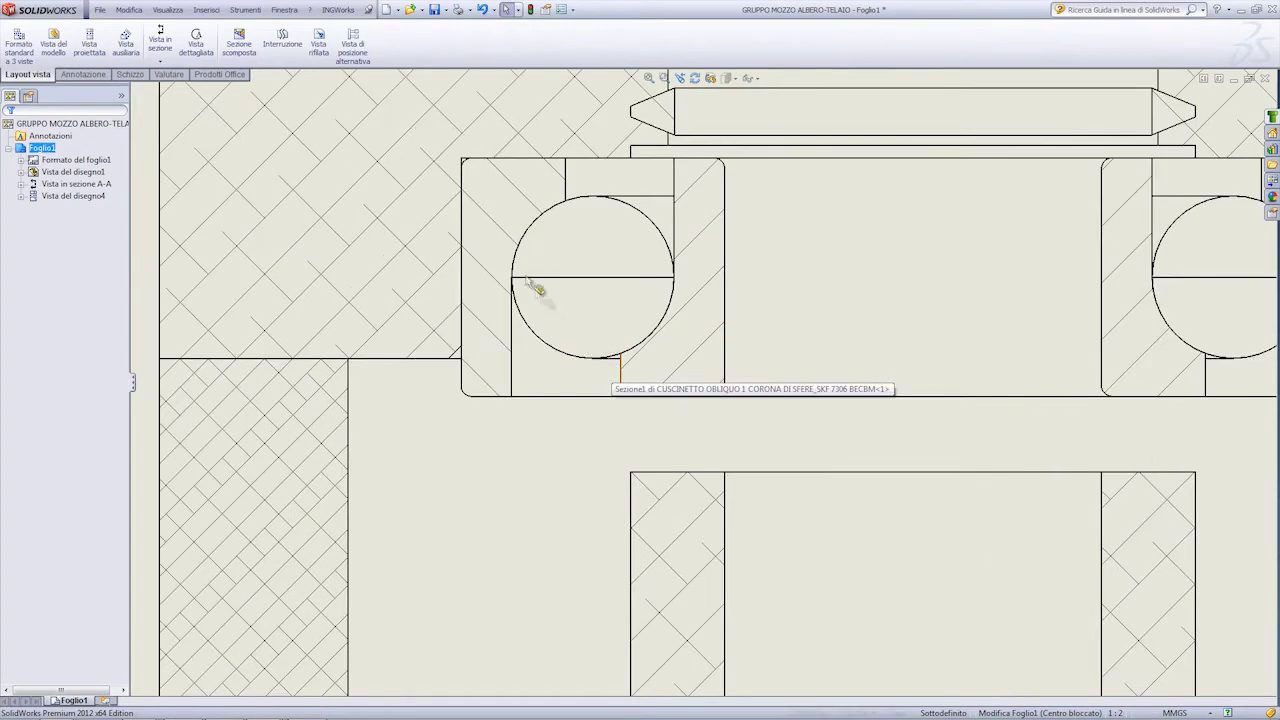
scroll(1100, 306, "up", 1)
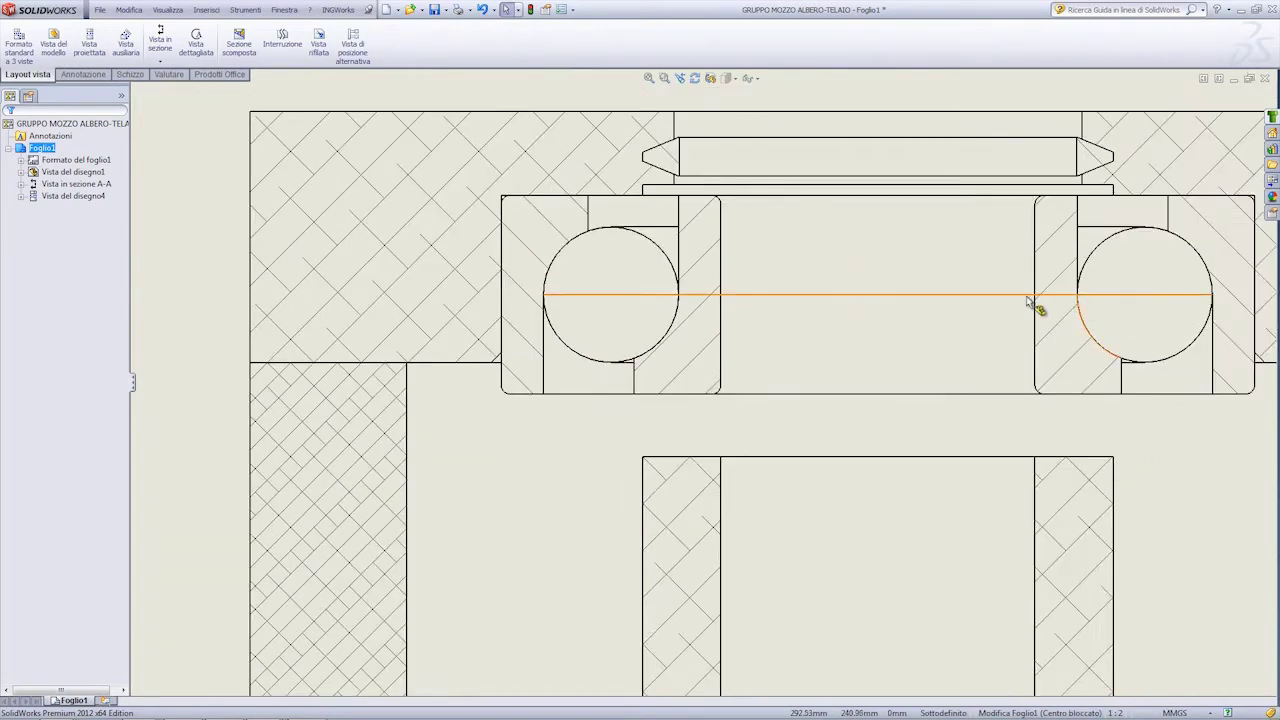
scroll(1035, 305, "down", 1)
left_click(566, 376)
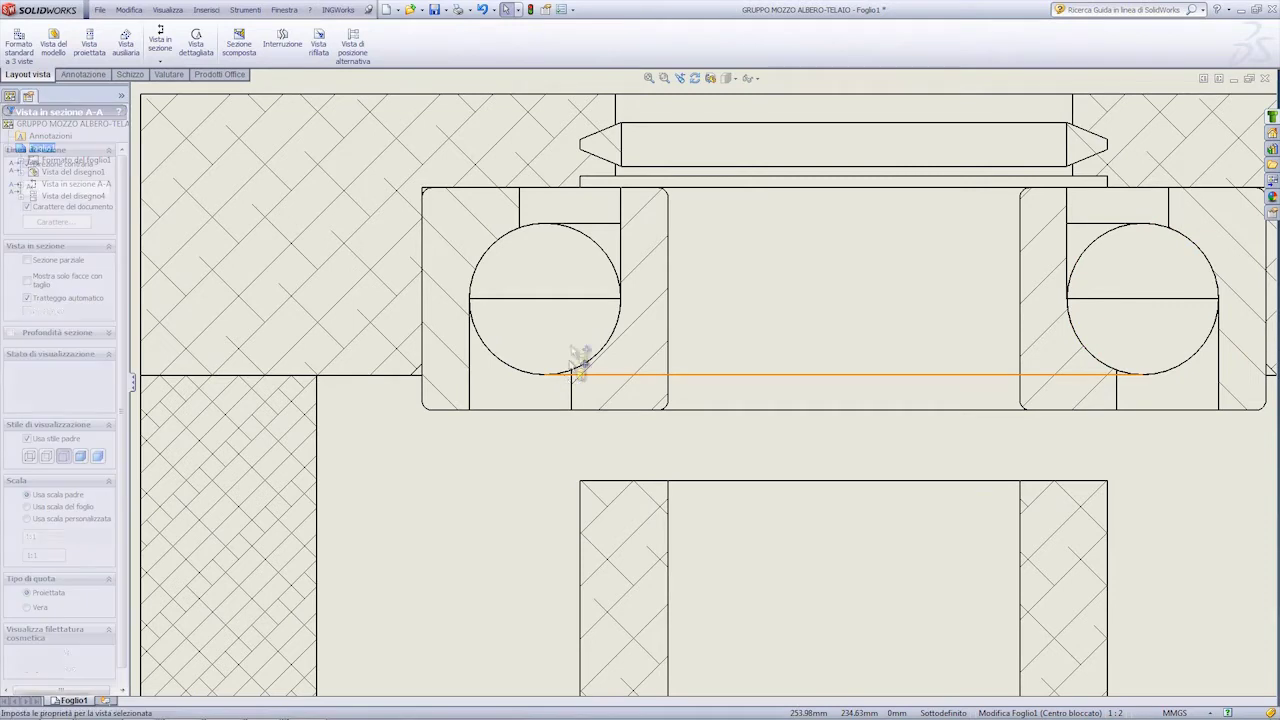
left_click(600, 225)
right_click(600, 228)
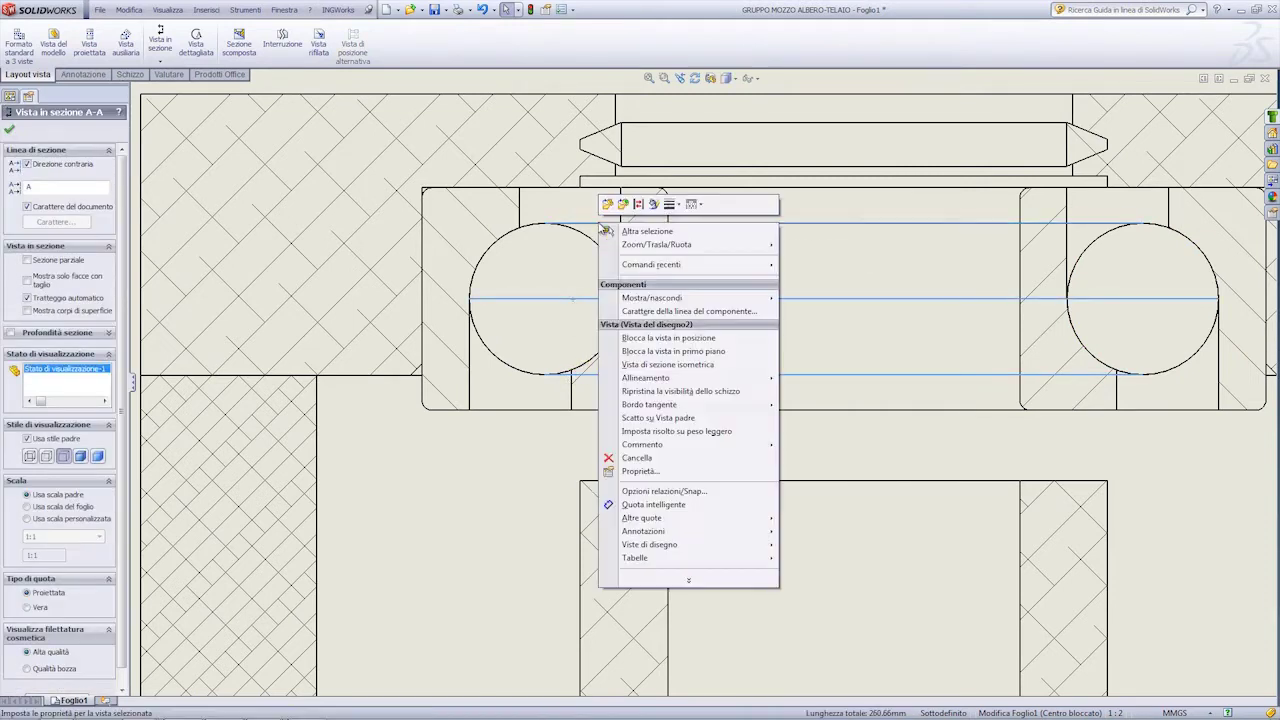
left_click(638, 206)
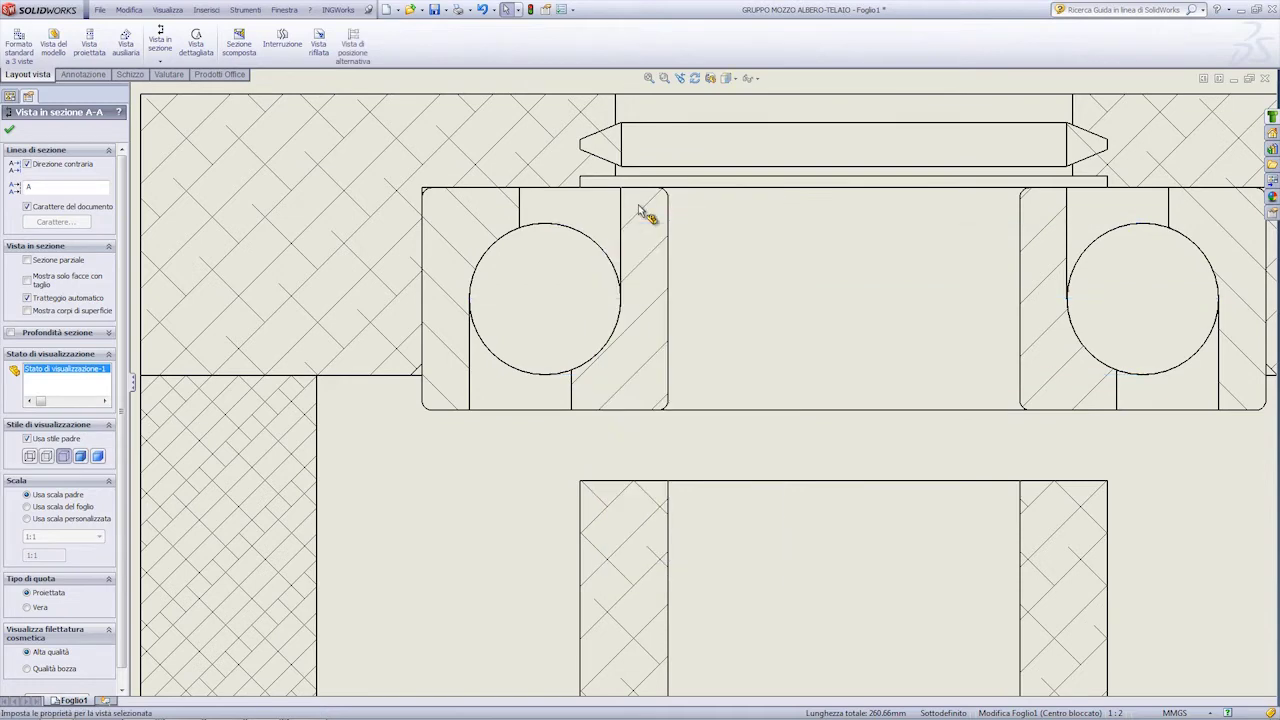
scroll(669, 389, "up", 2)
scroll(657, 400, "up", 1)
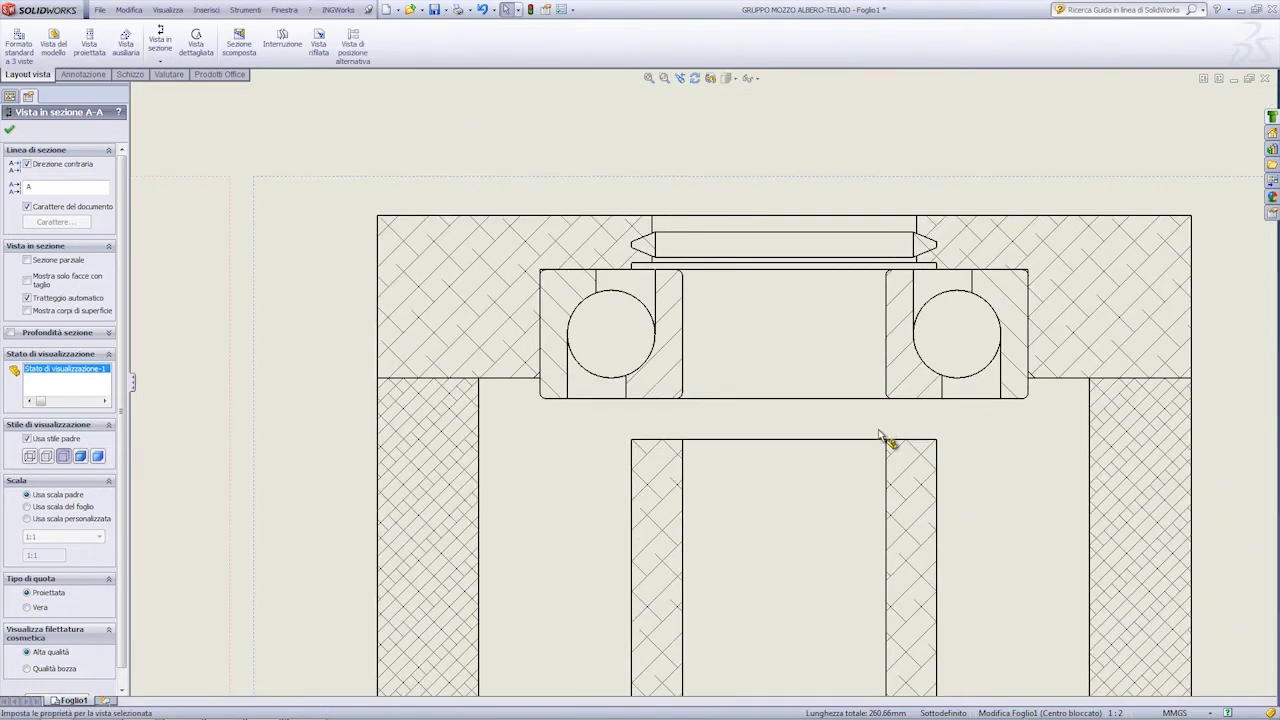
left_click(808, 155)
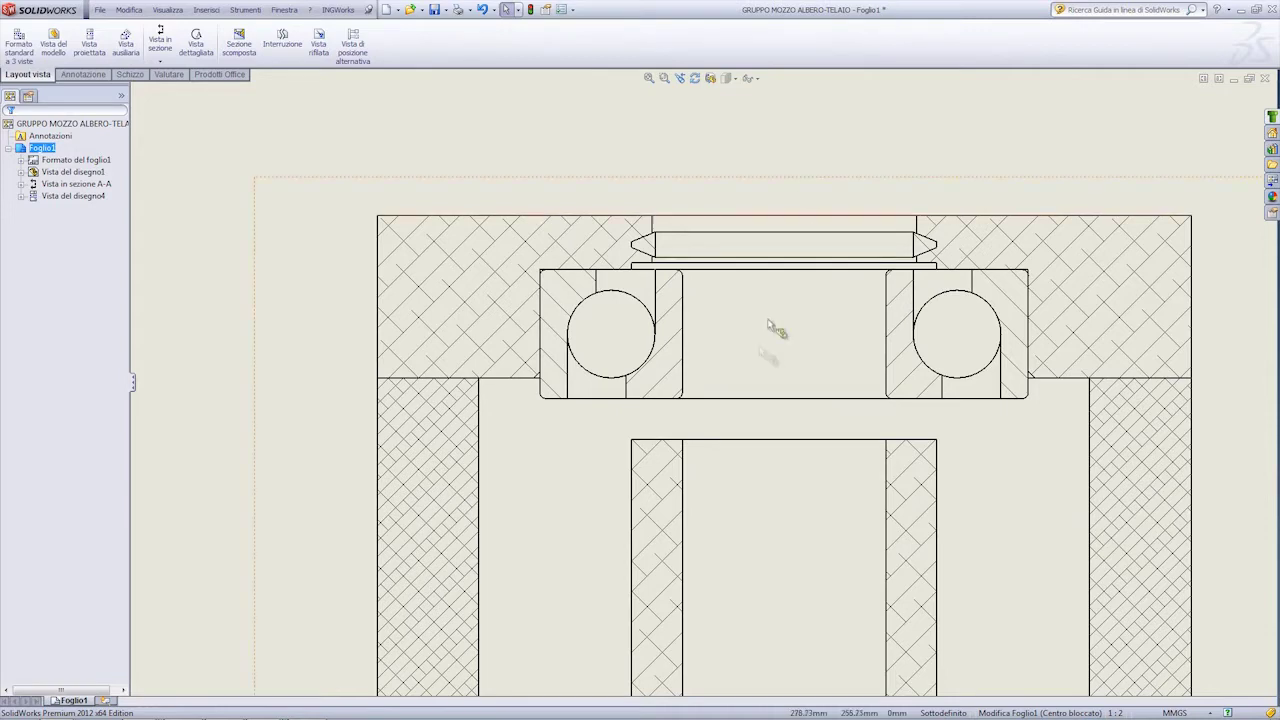
scroll(700, 380, "up", 1)
scroll(697, 381, "down", 1)
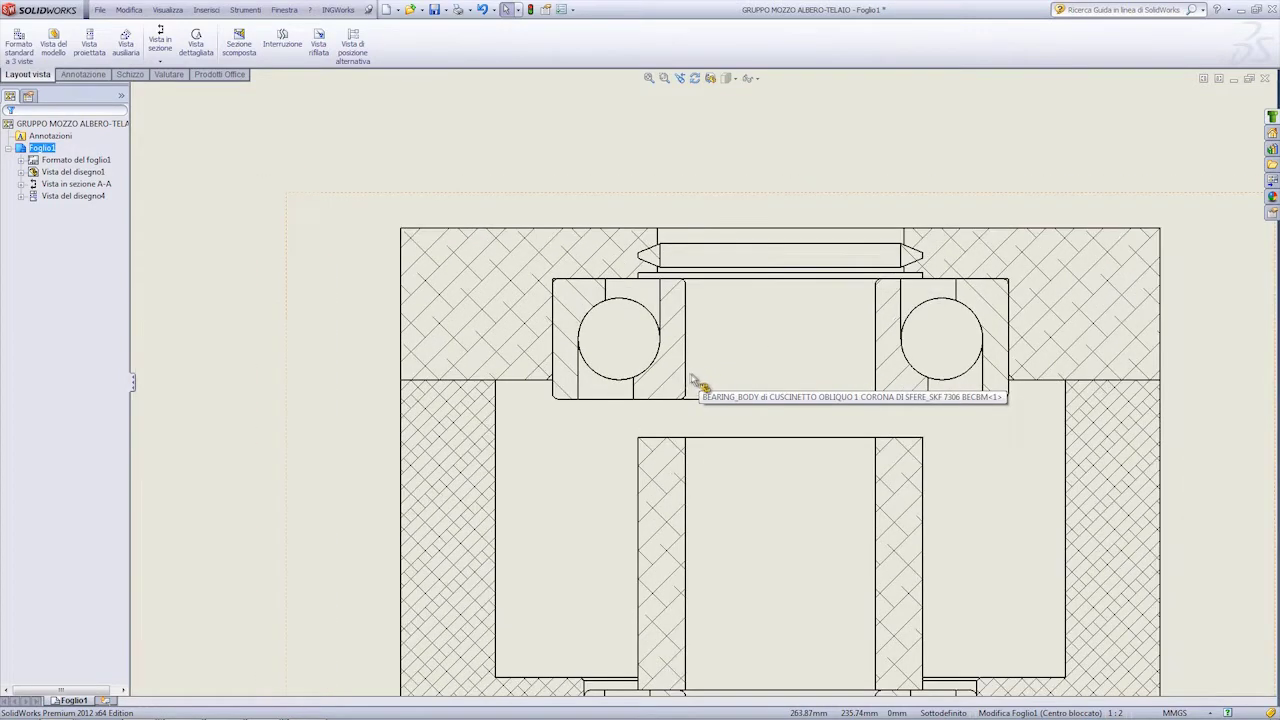
scroll(680, 380, "down", 1)
scroll(678, 380, "up", 1)
scroll(684, 390, "up", 1)
scroll(870, 468, "down", 1)
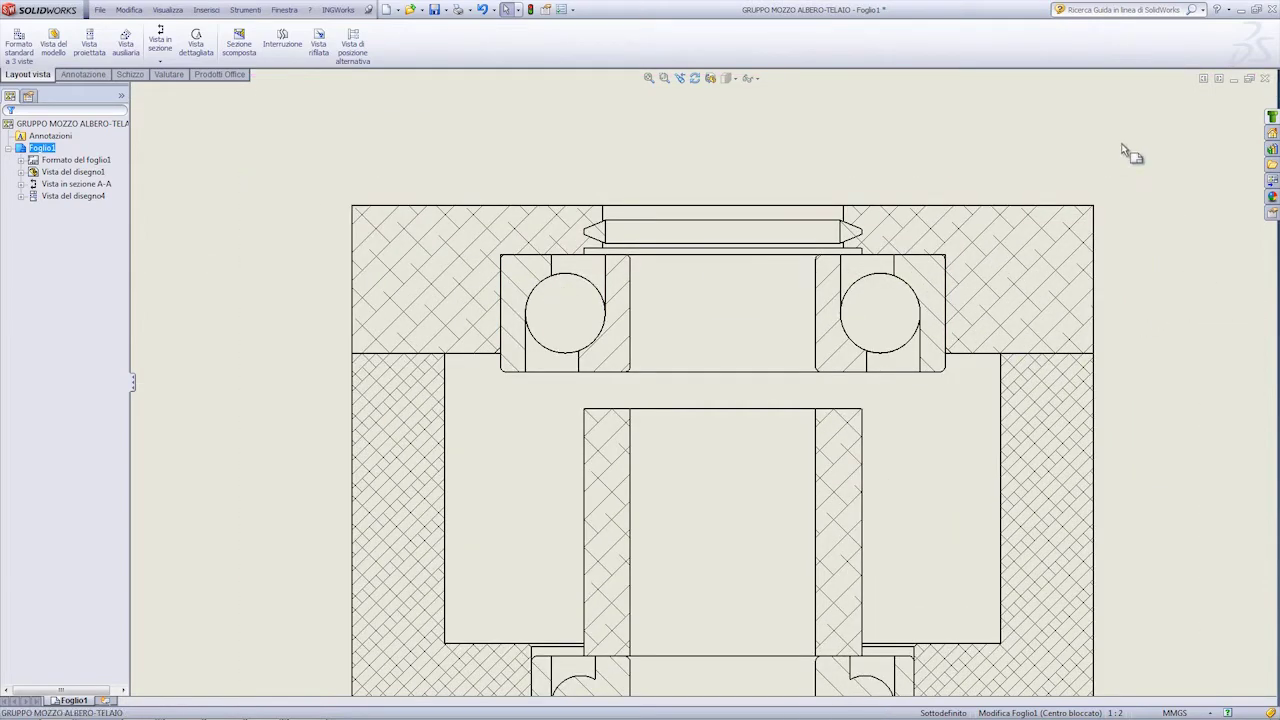
key("ctrl+Tab")
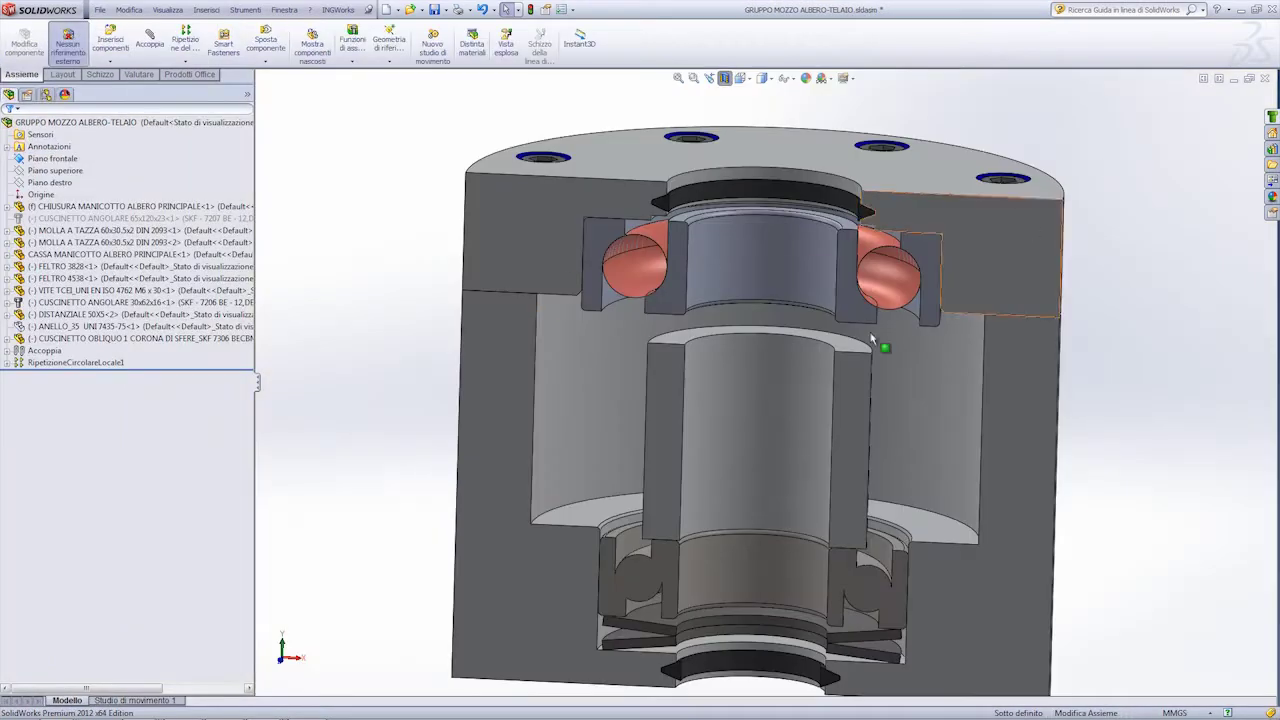
Open the lower bearing CUSCINETTO ANGOLARE 30x62x16 as its own part.
mouse_move(883, 346)
middle_mouse_down()
mouse_move(575, 358)
mouse_move(614, 380)
middle_mouse_up()
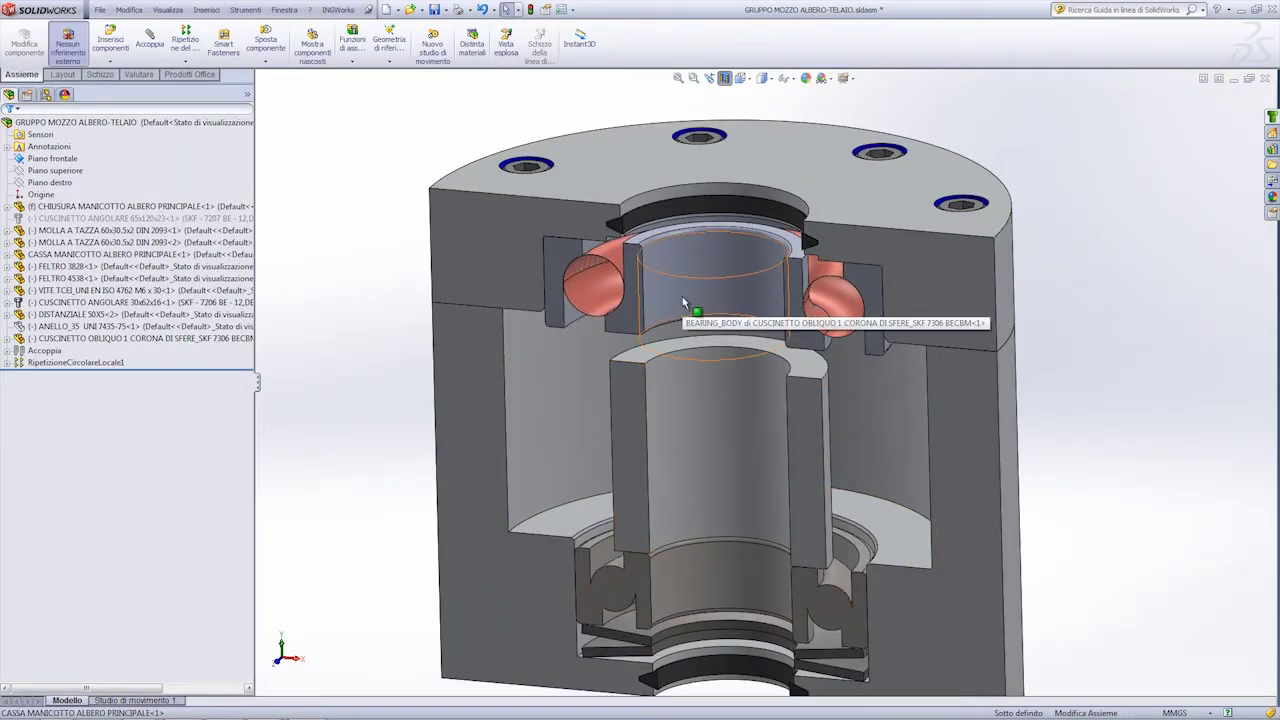
left_click(669, 596)
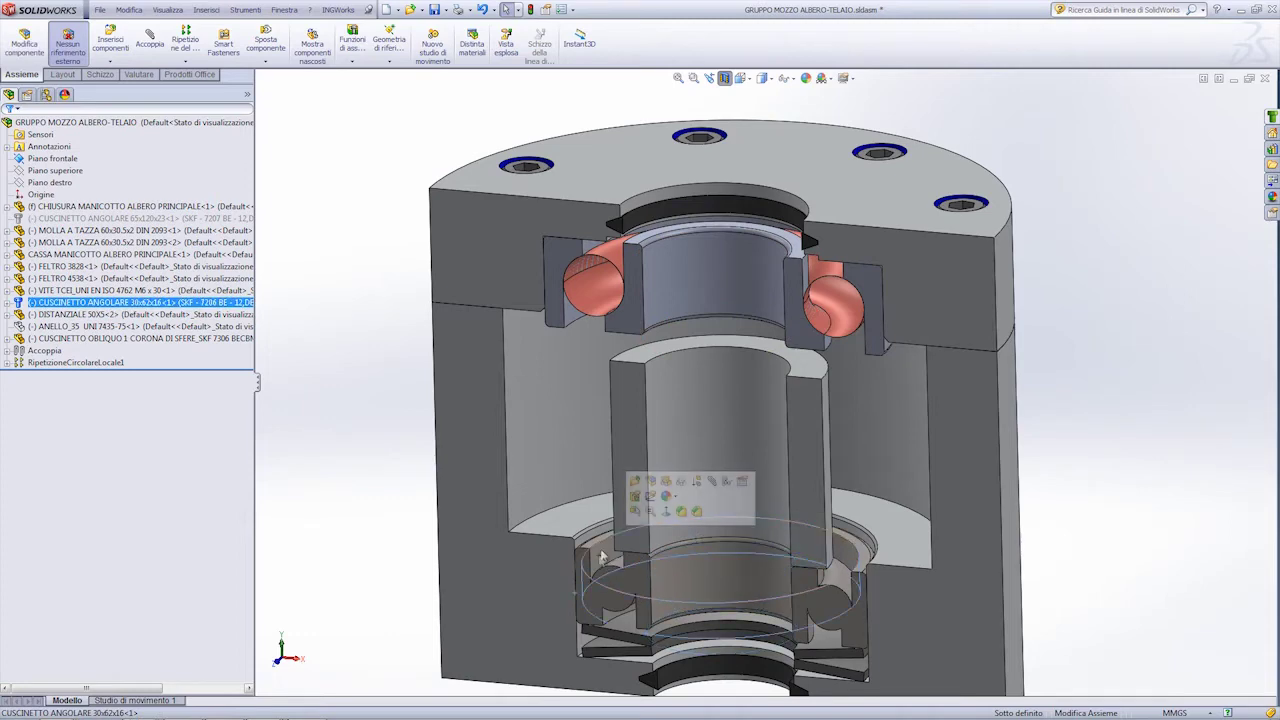
left_click(636, 481)
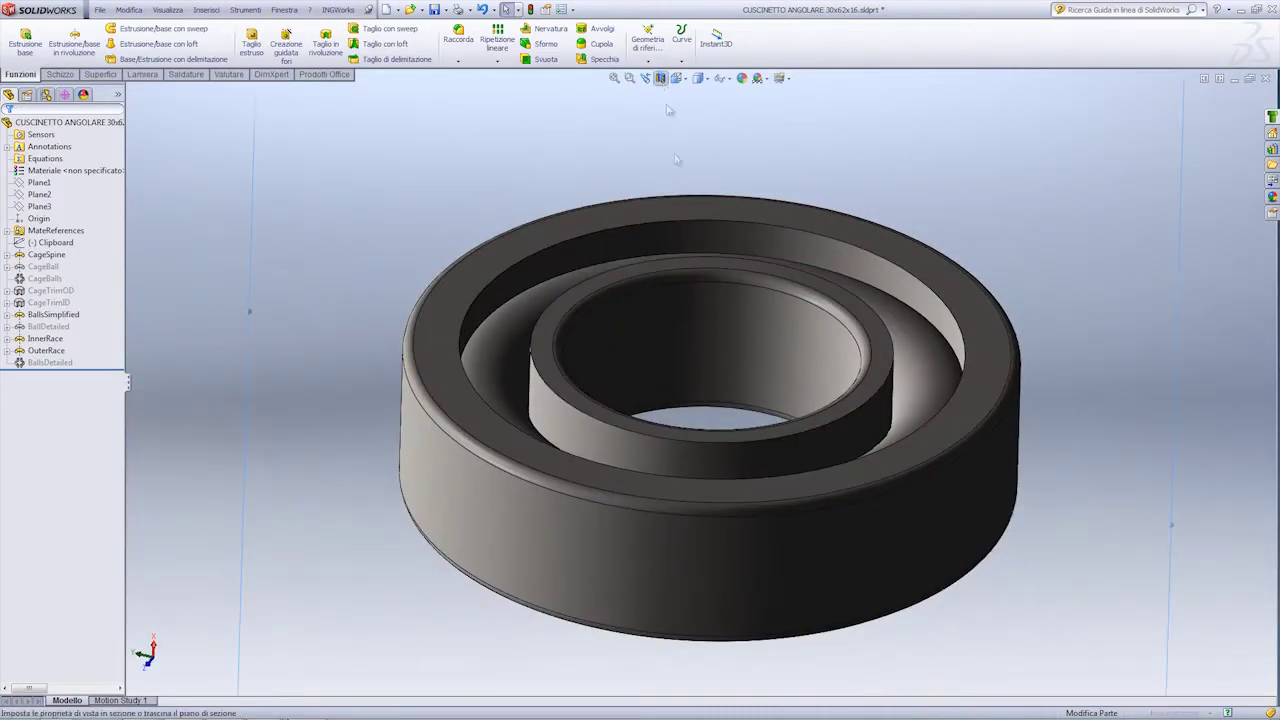
Section the bearing on Plane1, orbit to inspect the cut, then remove the section.
left_click(660, 78)
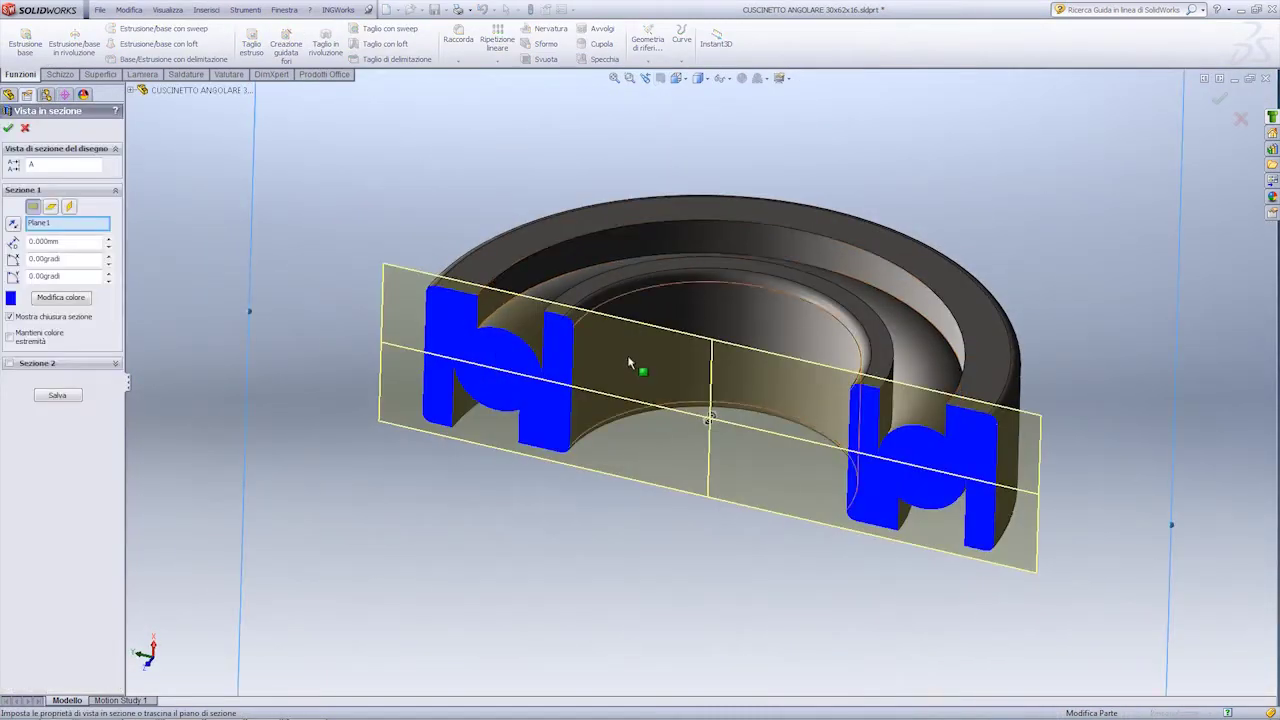
left_click(8, 128)
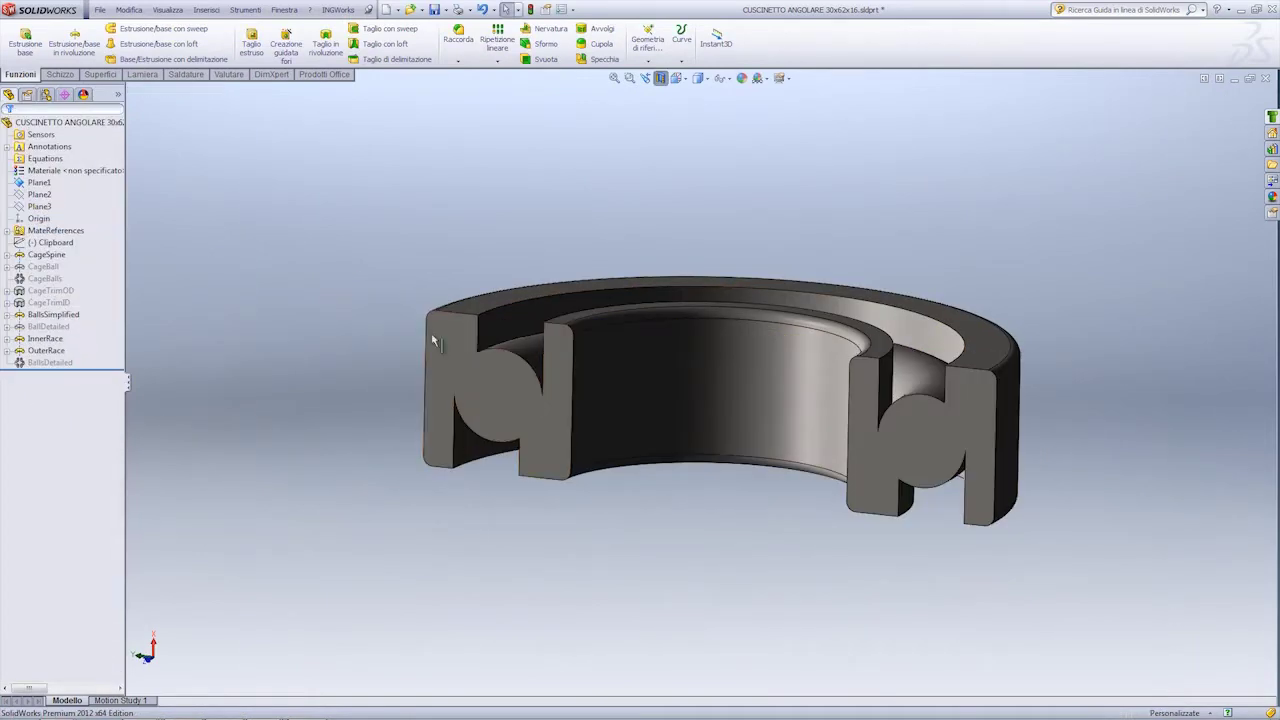
scroll(420, 318, "down", 3)
middle_click_drag(492, 420, 348, 380)
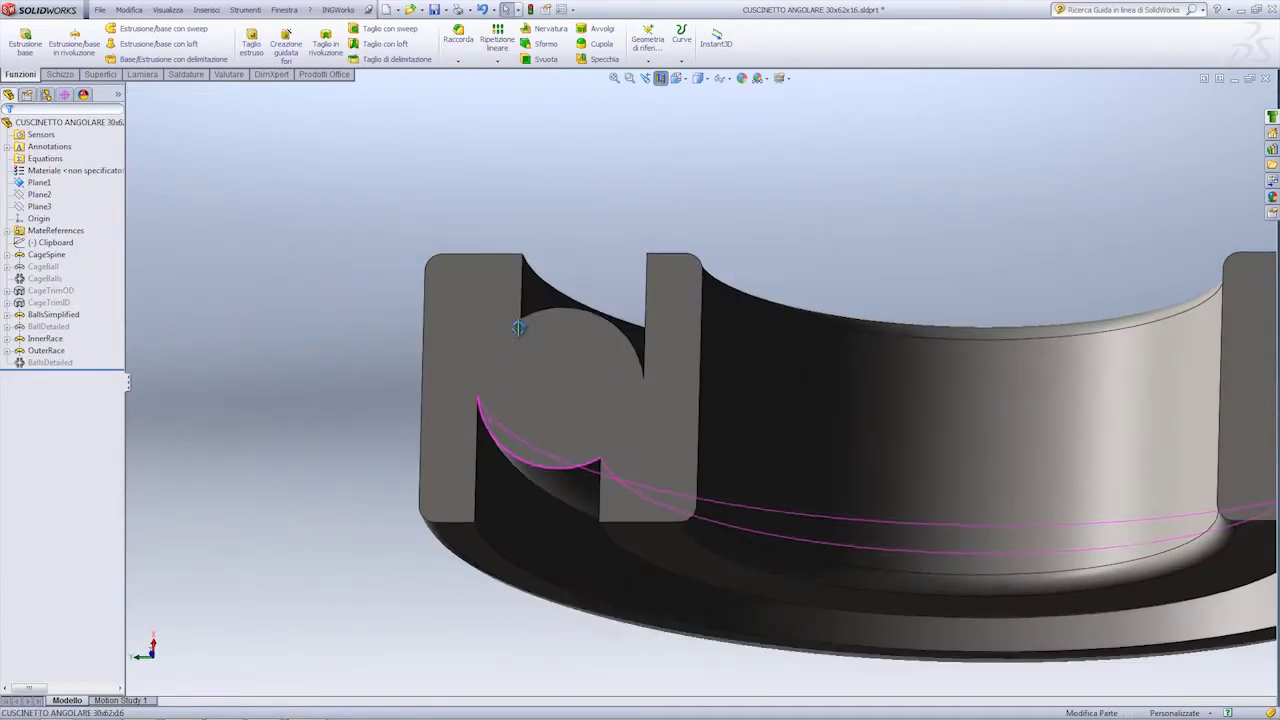
mouse_move(617, 381)
middle_mouse_down()
mouse_move(600, 420)
mouse_move(401, 460)
middle_mouse_up()
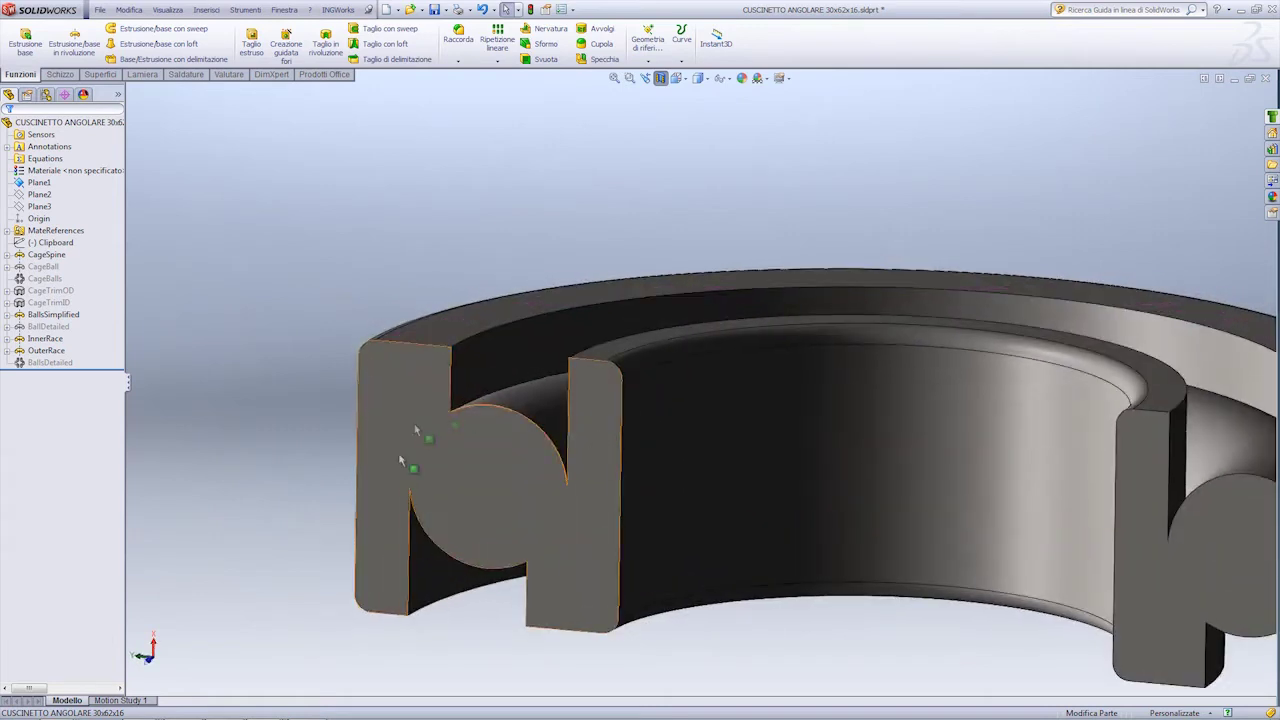
left_click(660, 78)
key("ctrl+Tab")
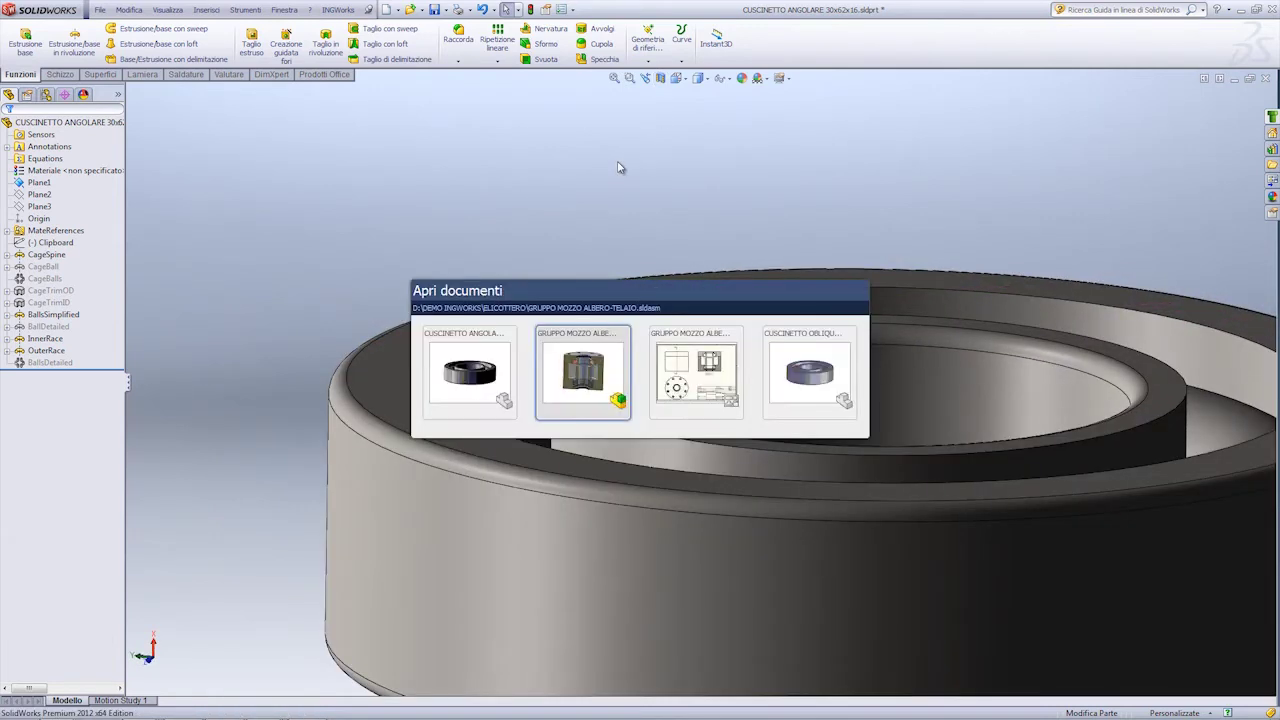
Switch to the SKF 7306 BECBM part and section it on the Front Plane.
key("ctrl+Tab")
key("ctrl+Tab")
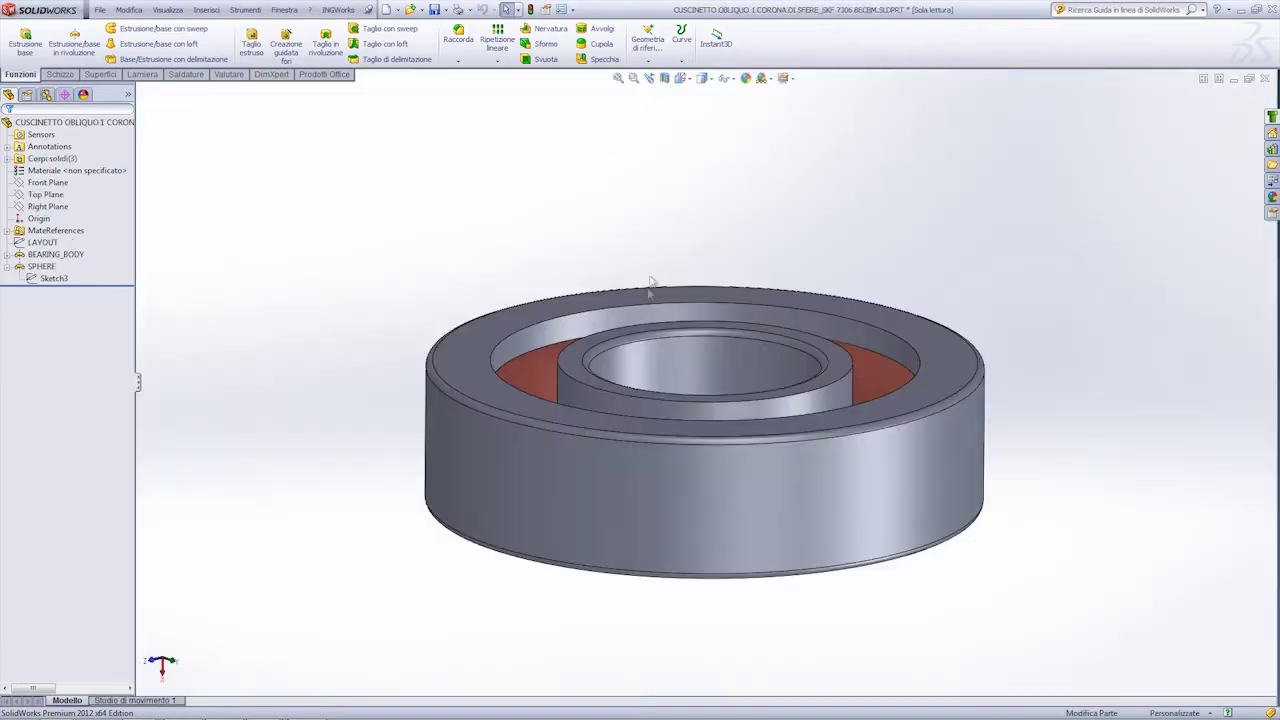
left_click(664, 78)
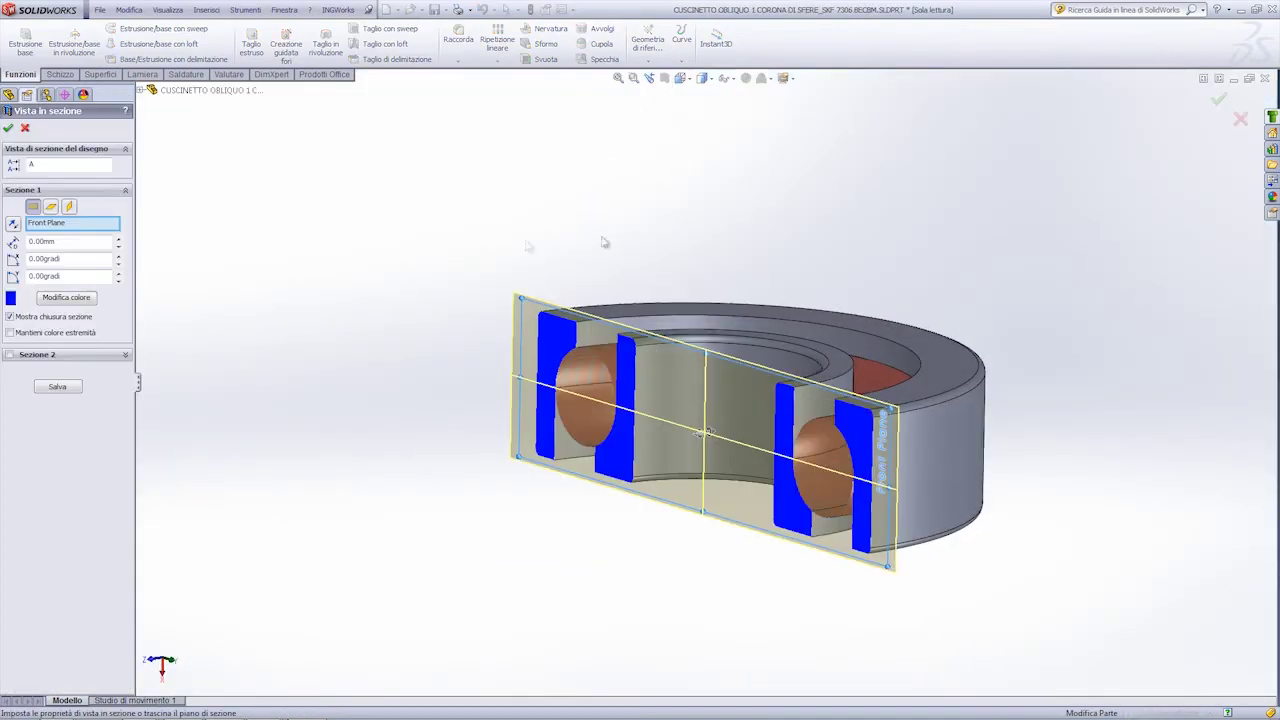
left_click(8, 128)
middle_click_drag(640, 320, 586, 251)
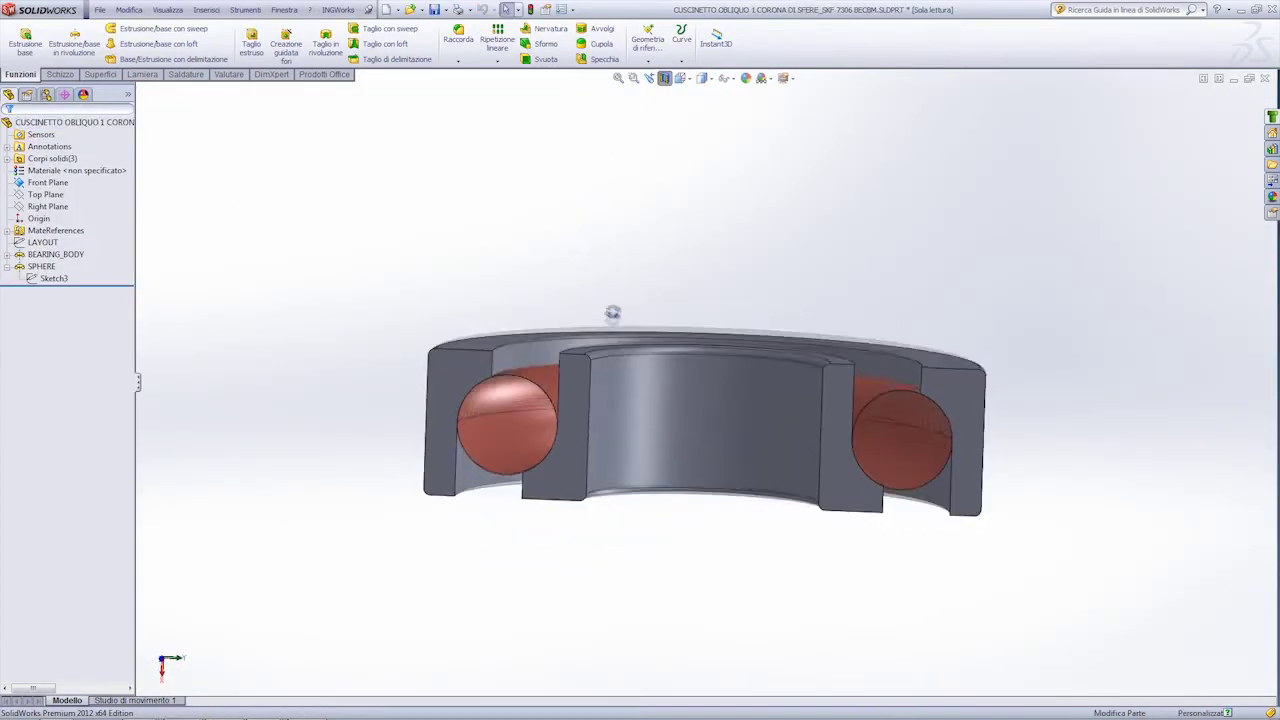
middle_click_drag(614, 309, 550, 443)
scroll(550, 443, "down", 3)
Inspect the SPHERE, LAYOUT and BEARING_BODY features while orbiting the cut bearing.
left_click(482, 354)
left_click(43, 243, "ctrl")
left_click(50, 242)
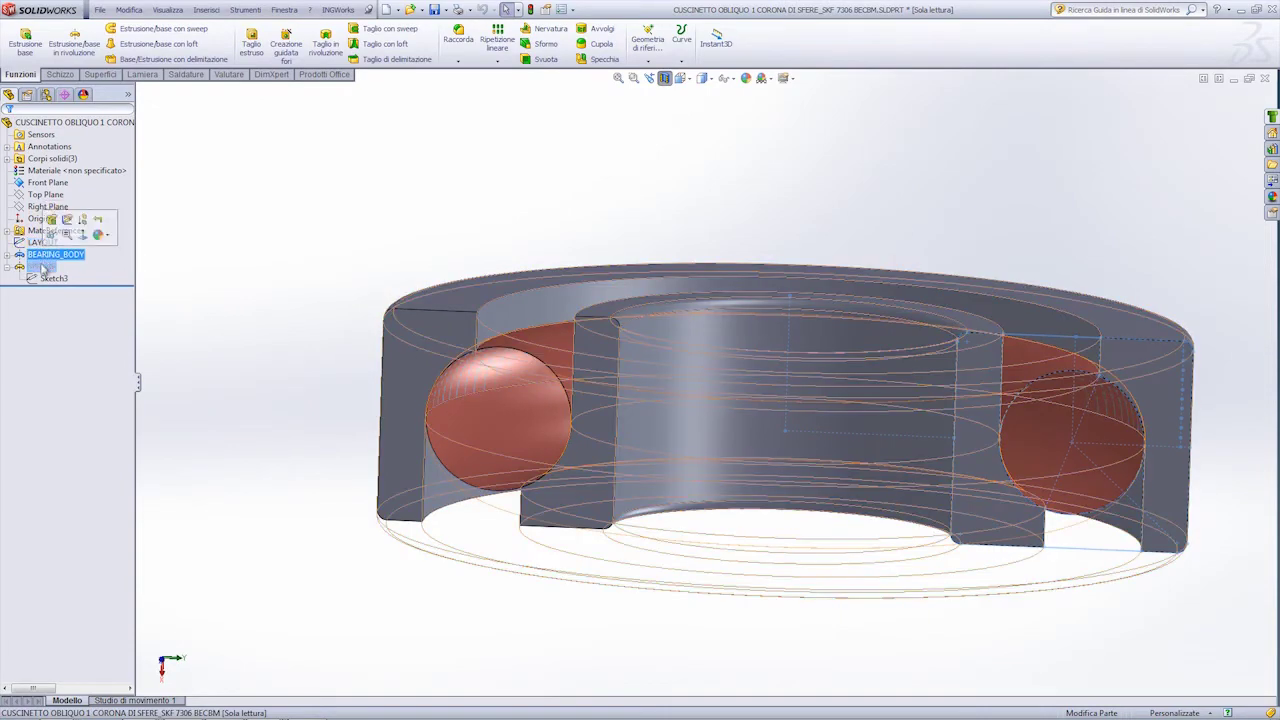
left_click(437, 303)
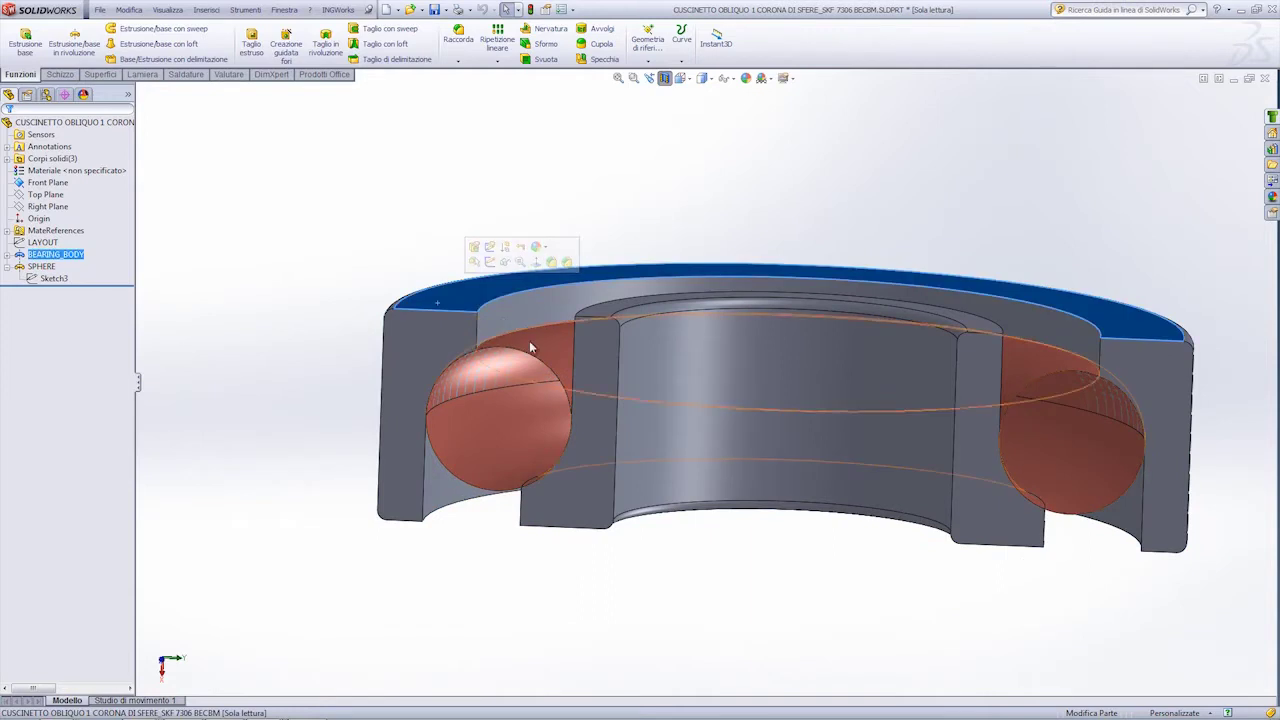
left_click(343, 288)
middle_click_drag(357, 283, 288, 296)
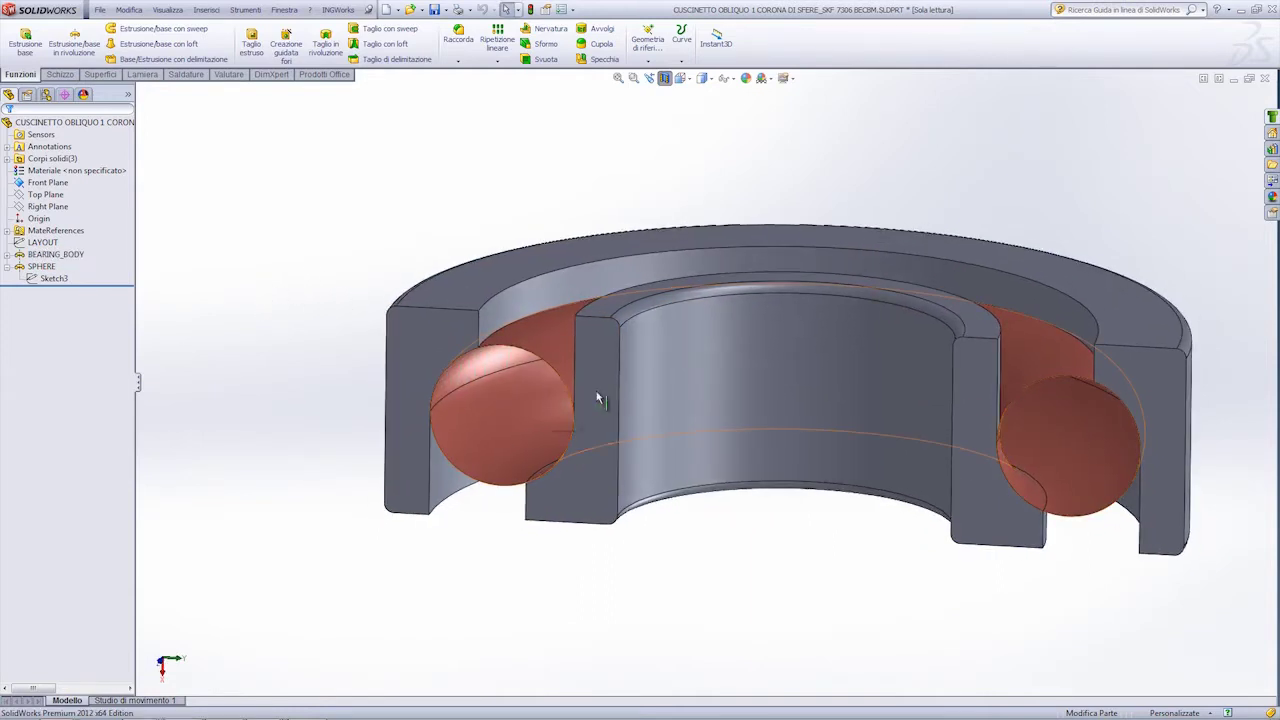
scroll(603, 403, "down", 1)
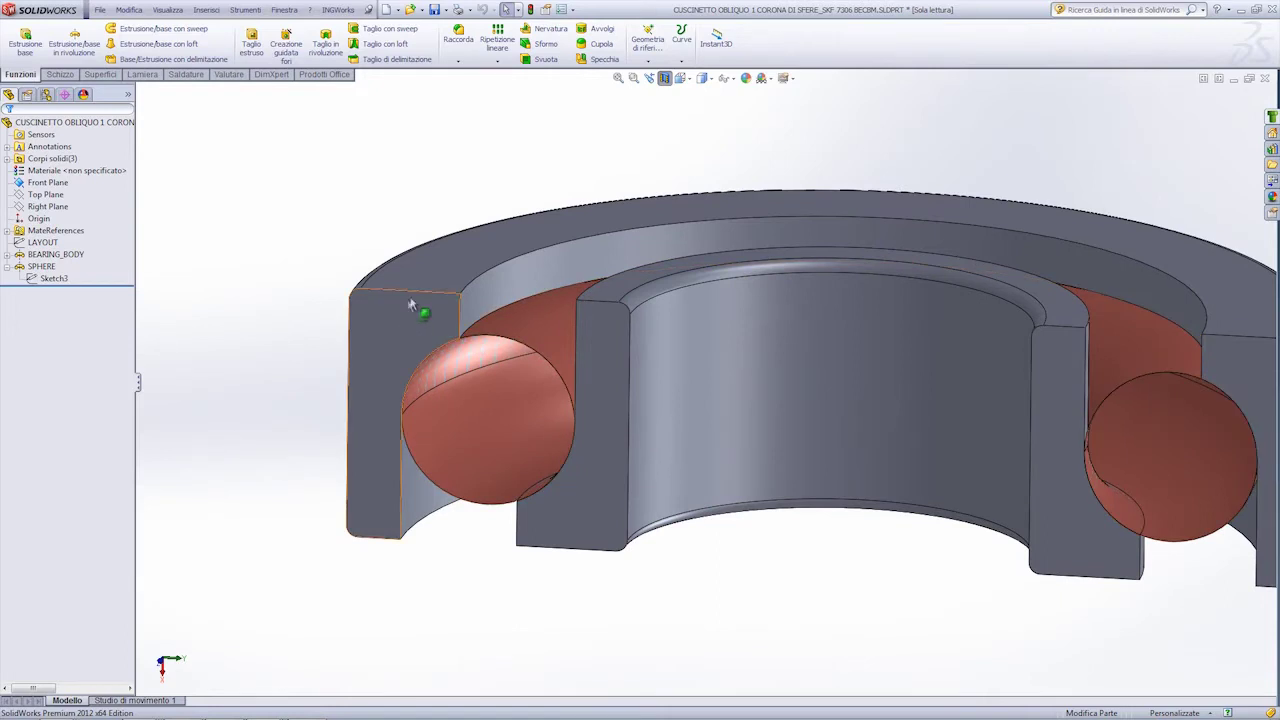
middle_click_drag(569, 380, 577, 393)
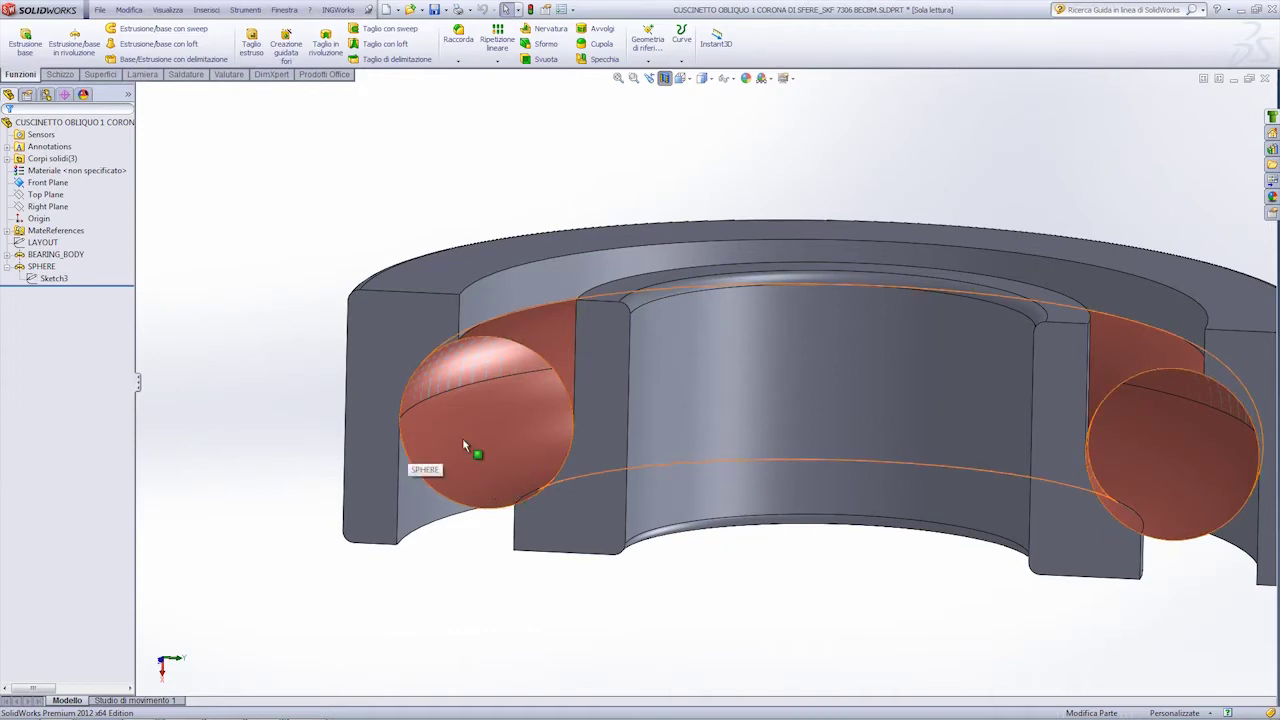
middle_click_drag(471, 449, 510, 328)
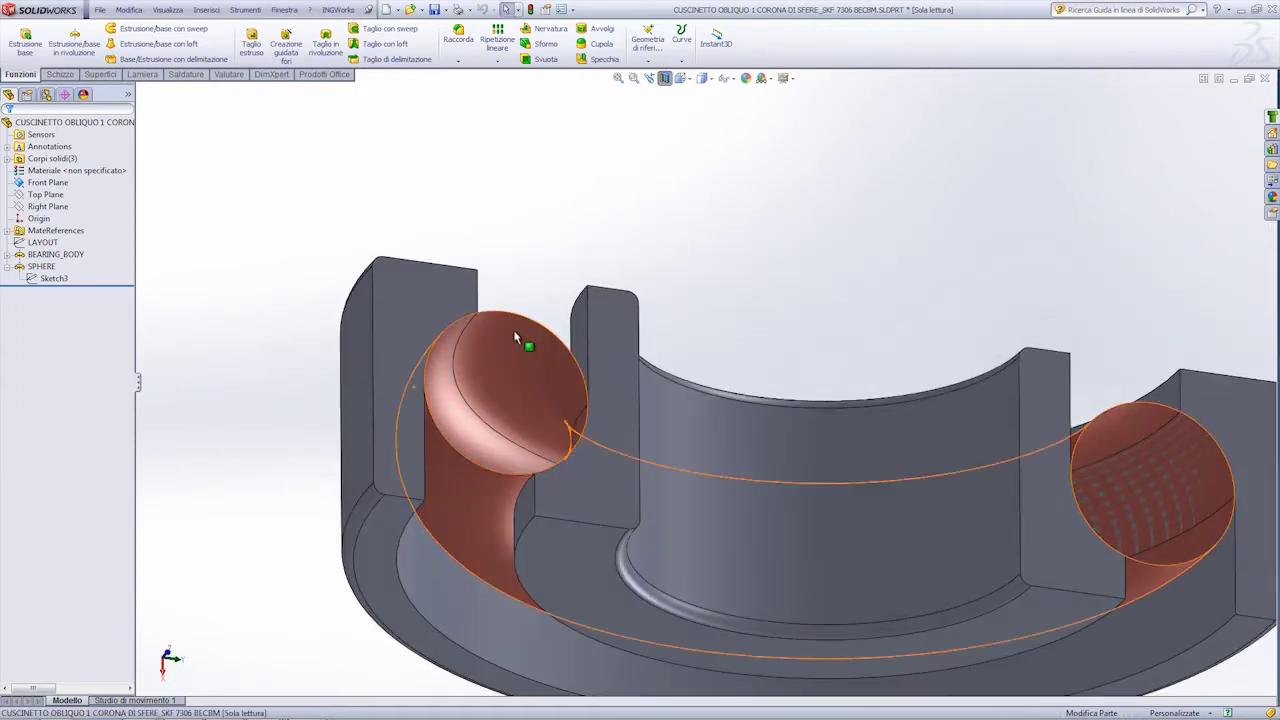
Open the SPHERE revolve for editing, cancel without changes, then select the LAYOUT sketch.
left_click(523, 338)
middle_click_drag(498, 396, 463, 486)
left_click(38, 266)
left_click(33, 230)
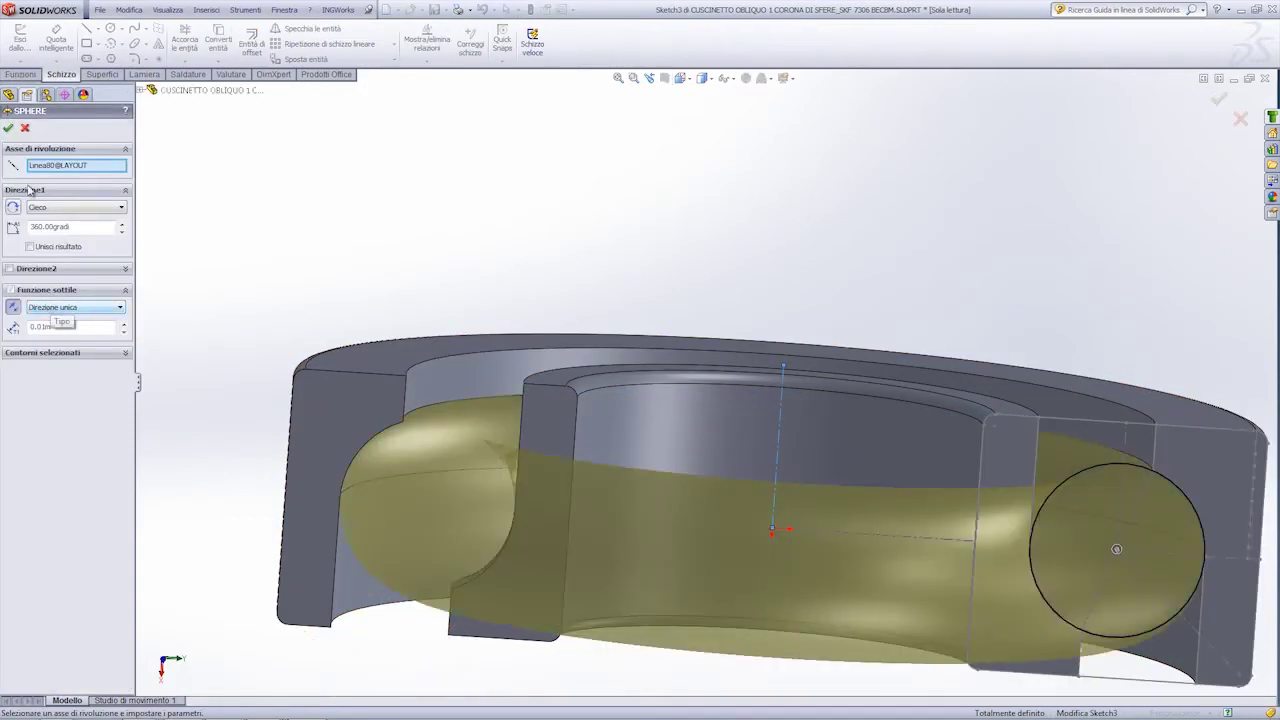
left_click(26, 129)
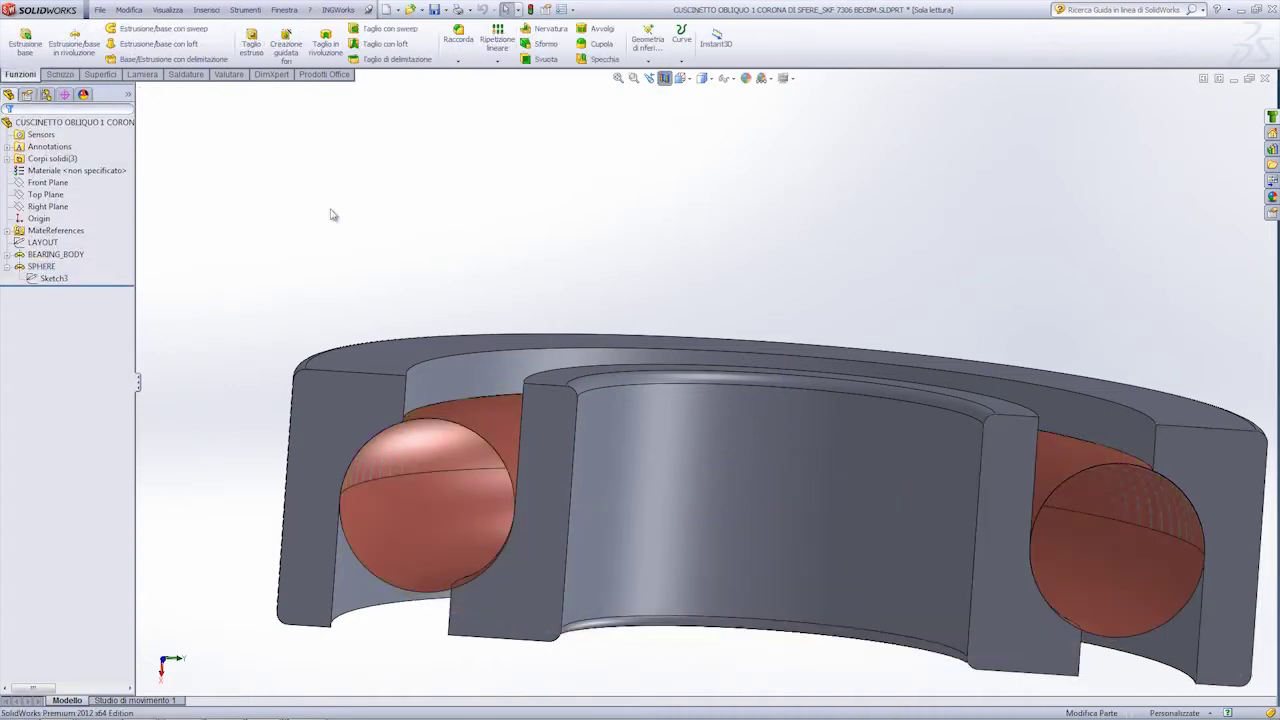
left_click(43, 243)
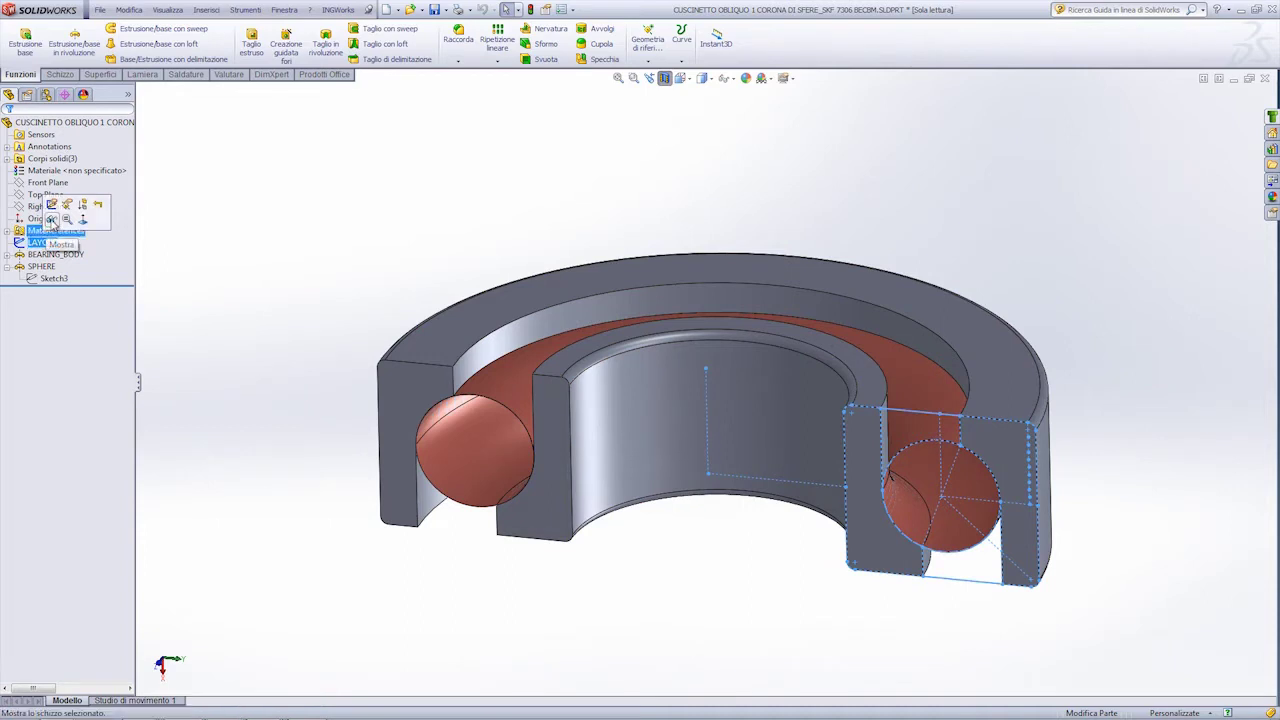
Create a new part from the PARTE template and paste the copied sketch into it.
left_click(240, 194)
left_click(386, 10)
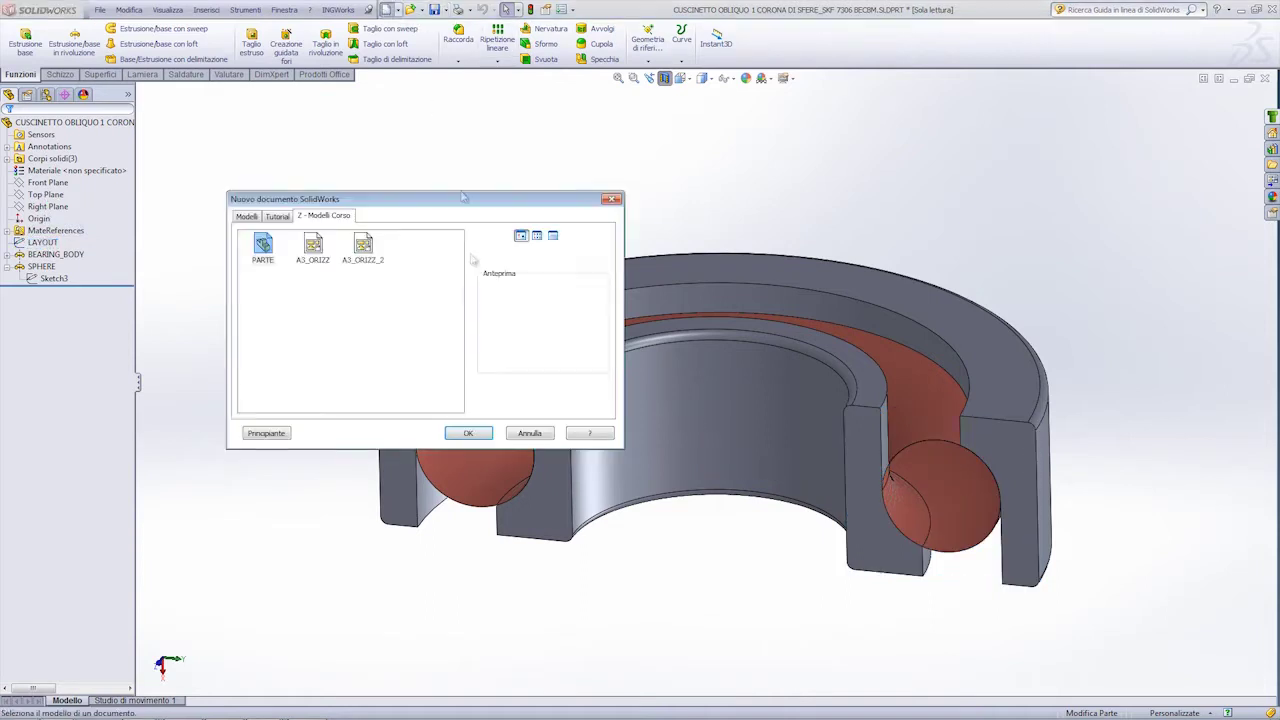
double_click(263, 250)
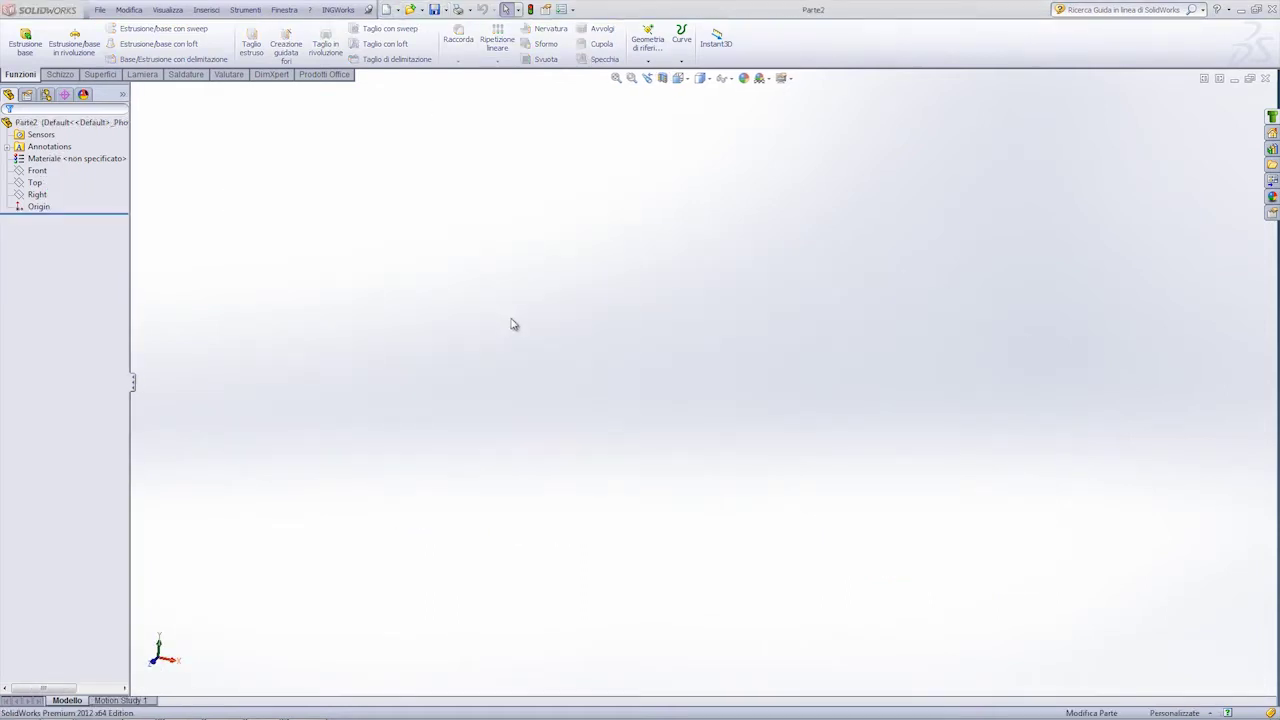
key("ctrl+v")
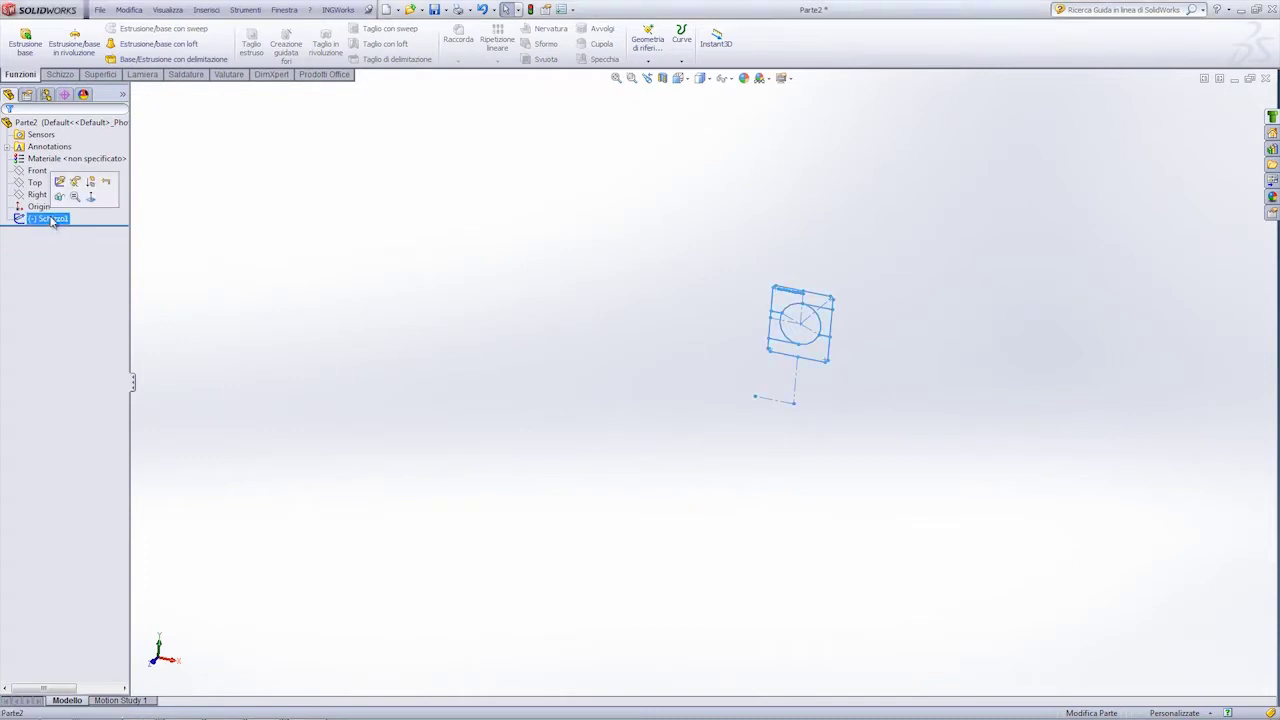
Revolve both ring regions around Linea80 with Funzione sottile unchecked.
left_click(79, 47)
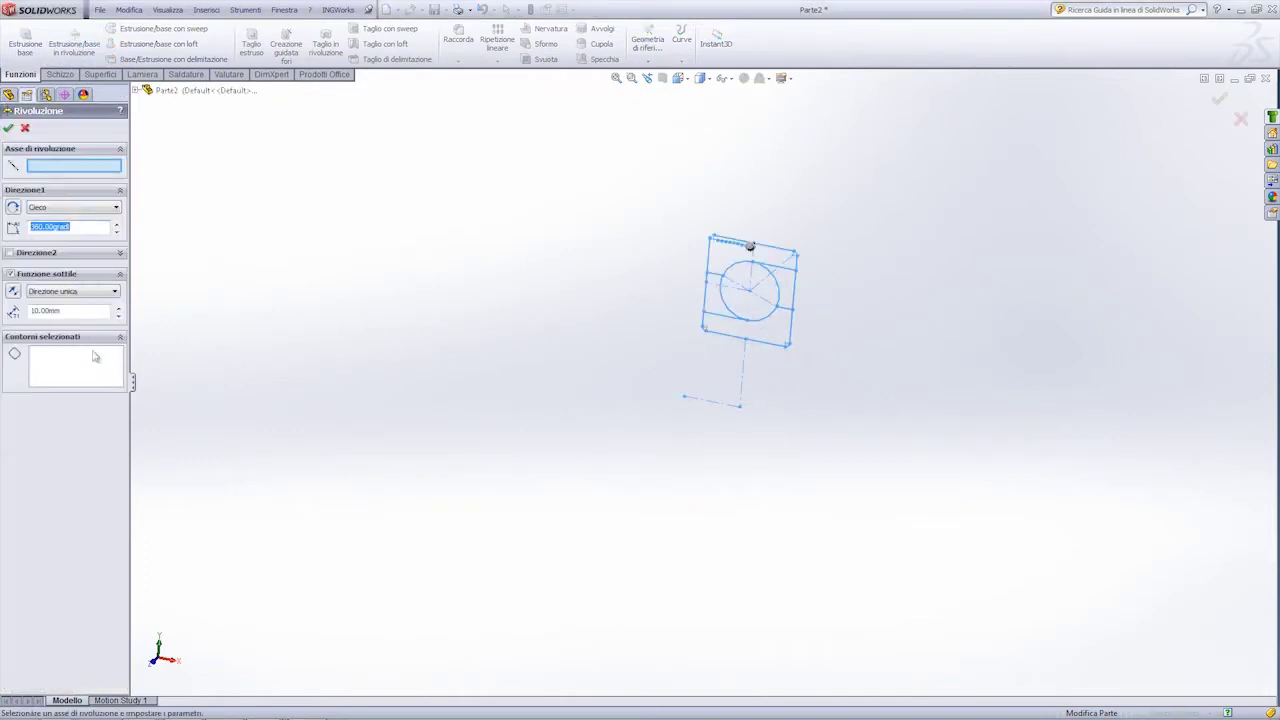
scroll(760, 320, "down", 5)
left_click(690, 225)
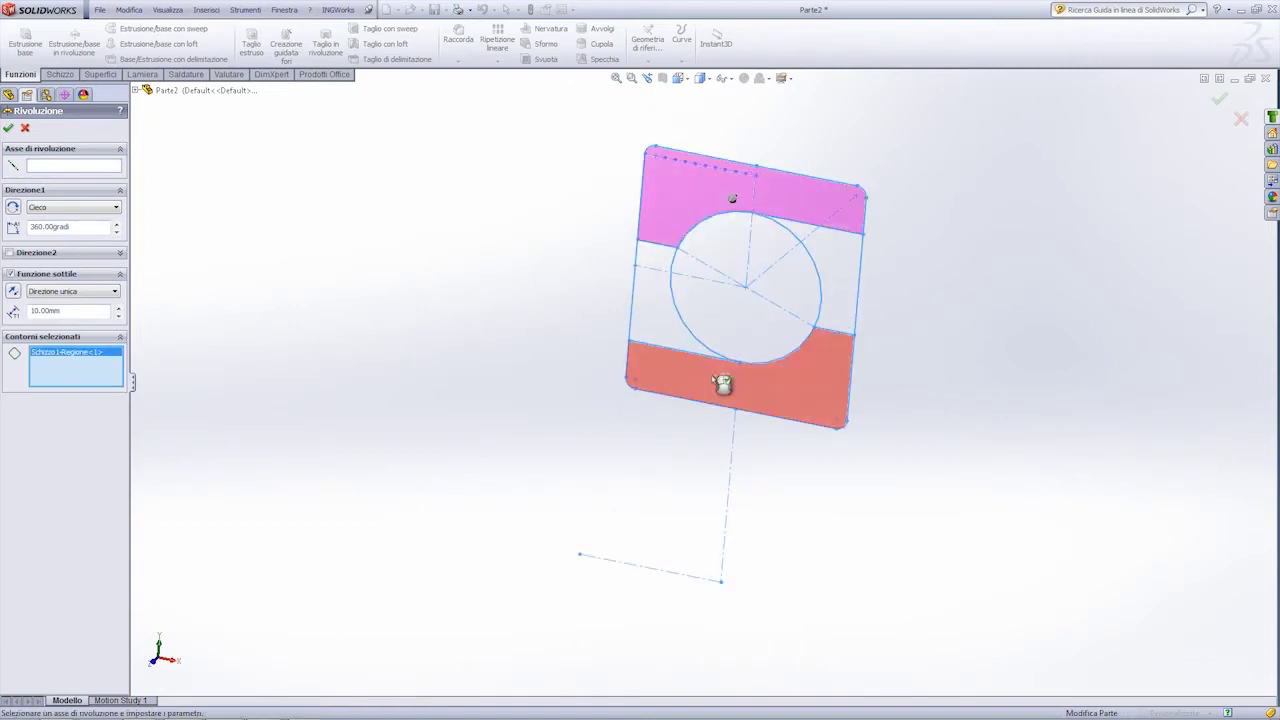
left_click(724, 380)
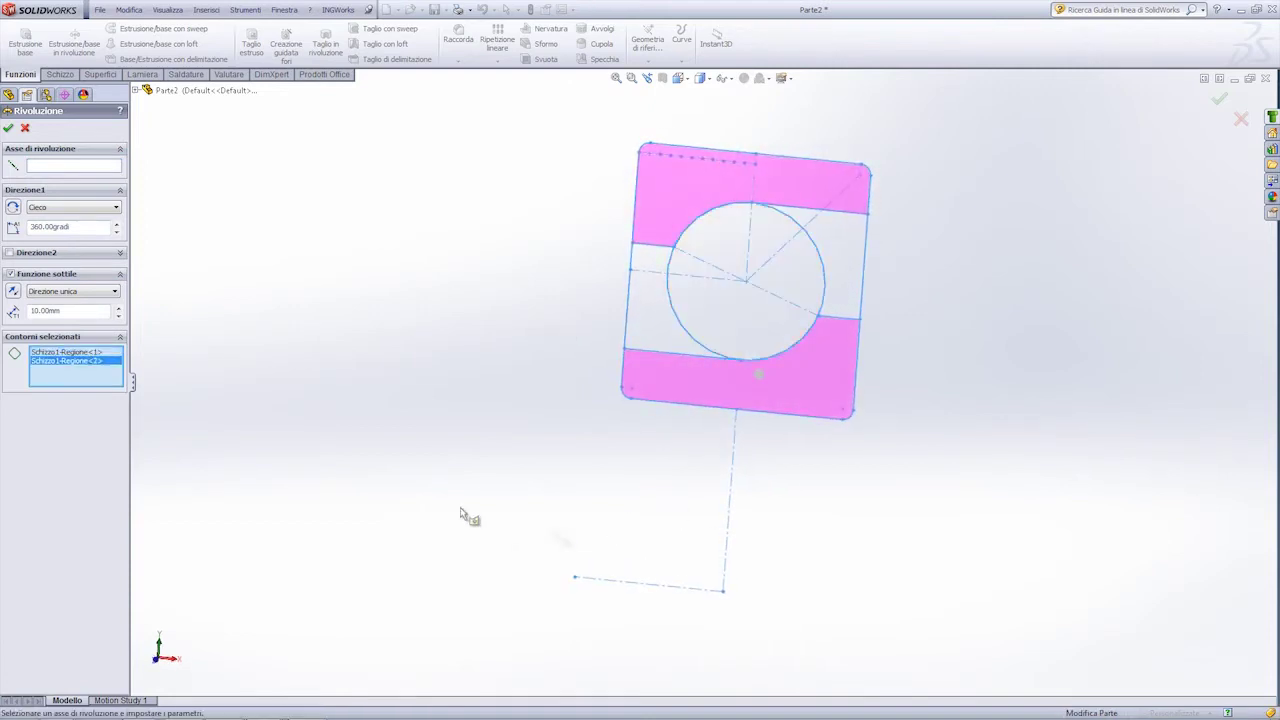
left_click(55, 166)
left_click(623, 585)
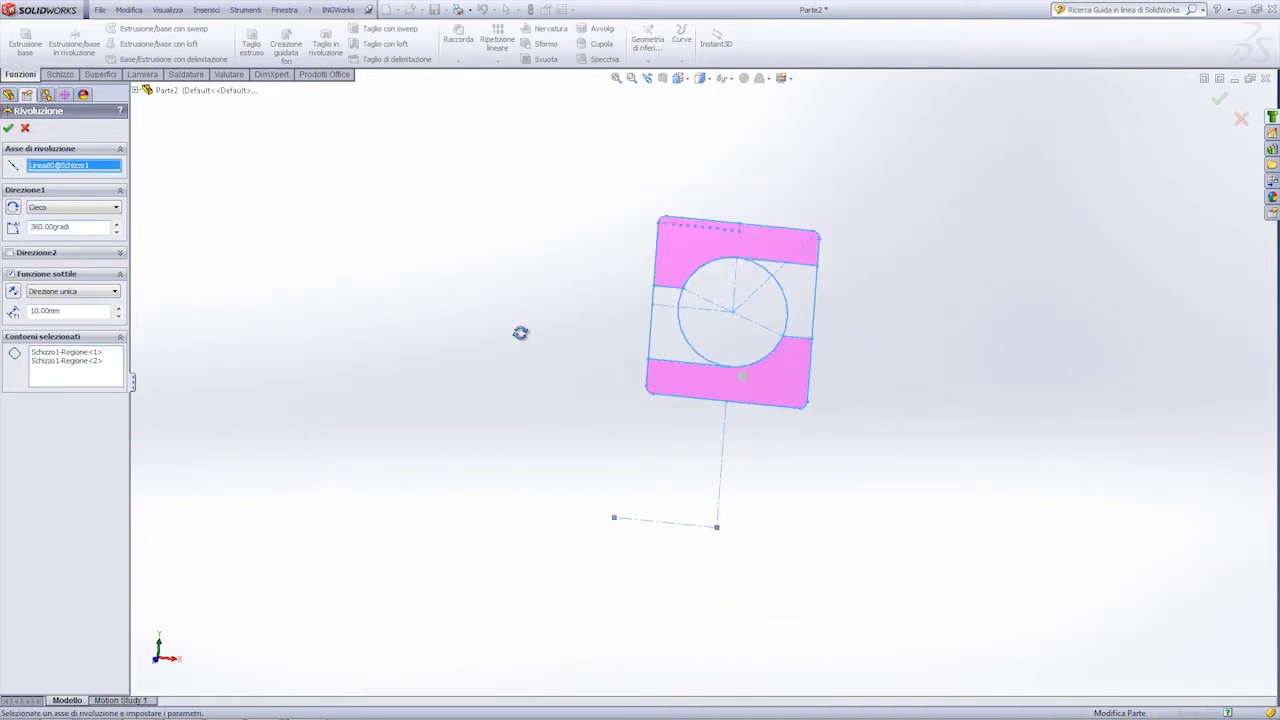
left_click(11, 273)
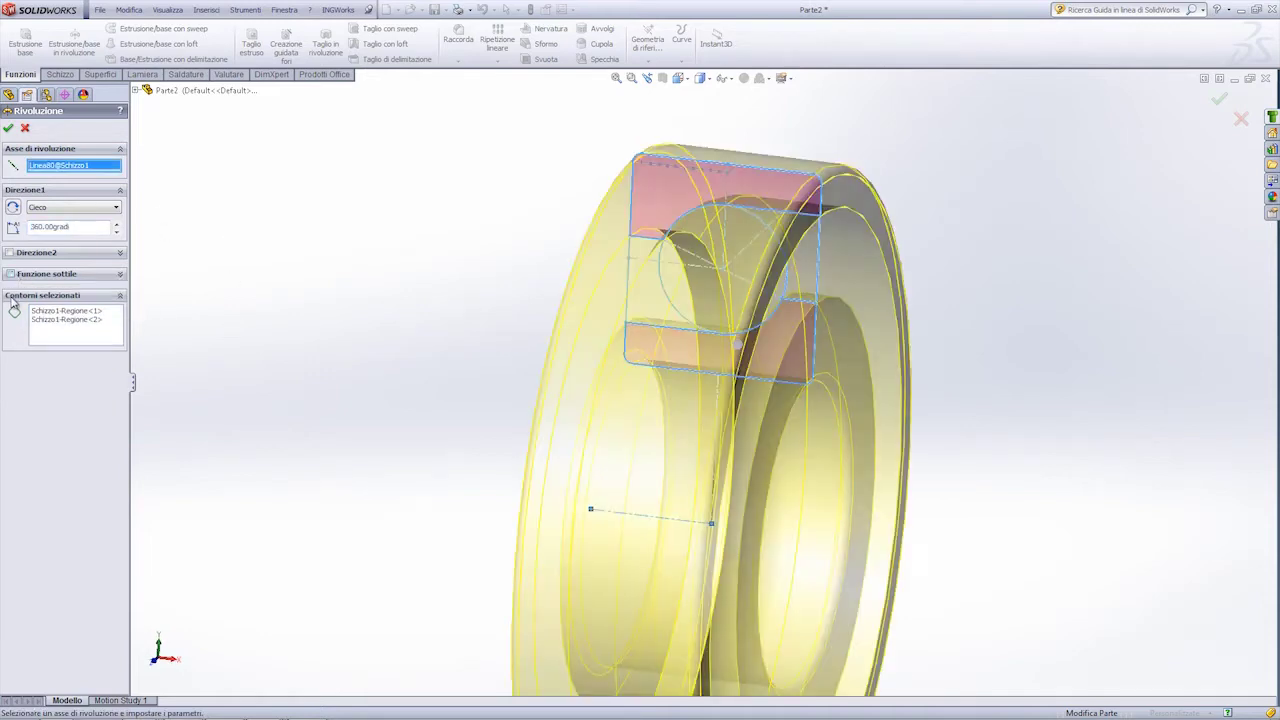
left_click(8, 128)
Orbit the new rings and check their outer and front faces.
mouse_move(559, 339)
middle_mouse_down()
mouse_move(535, 308)
mouse_move(743, 415)
mouse_move(751, 498)
mouse_move(539, 376)
middle_mouse_up()
left_click(555, 315)
left_click(745, 420)
key("Escape")
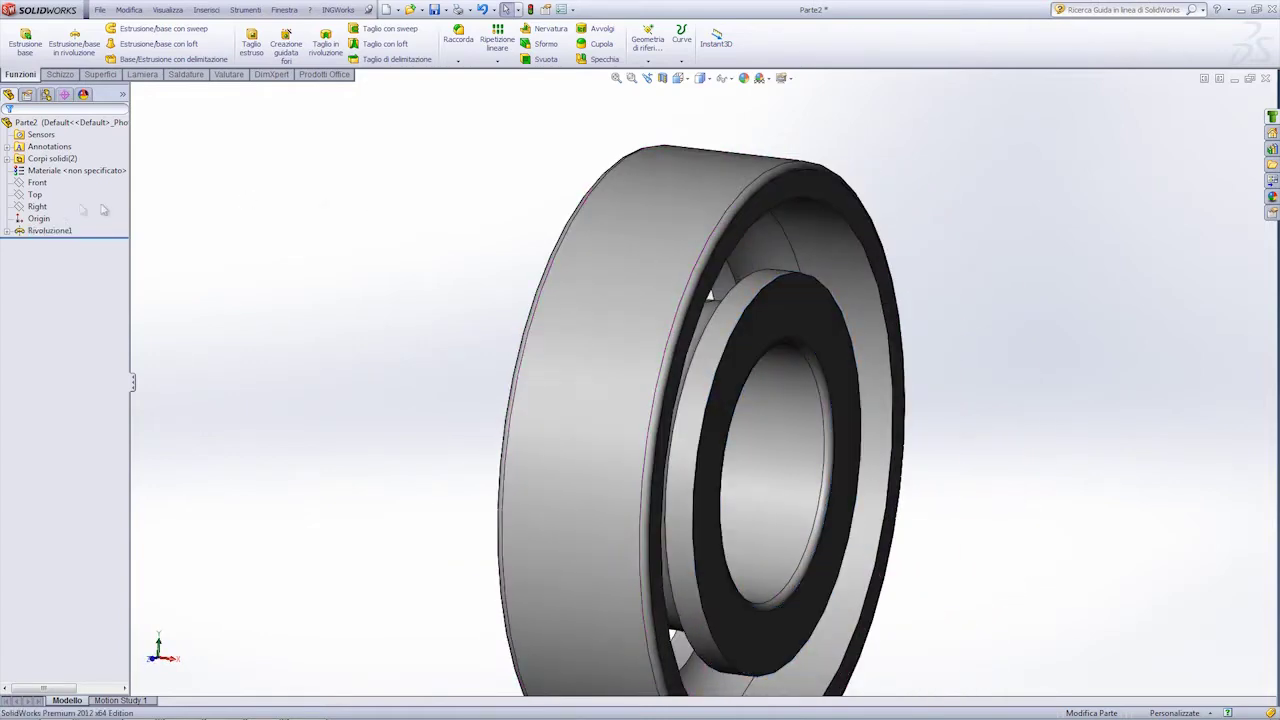
Revolve the ball circle of Schizzo1 about Linea80 as a 0.01 mm thin feature.
left_click(6, 231)
left_click(50, 243)
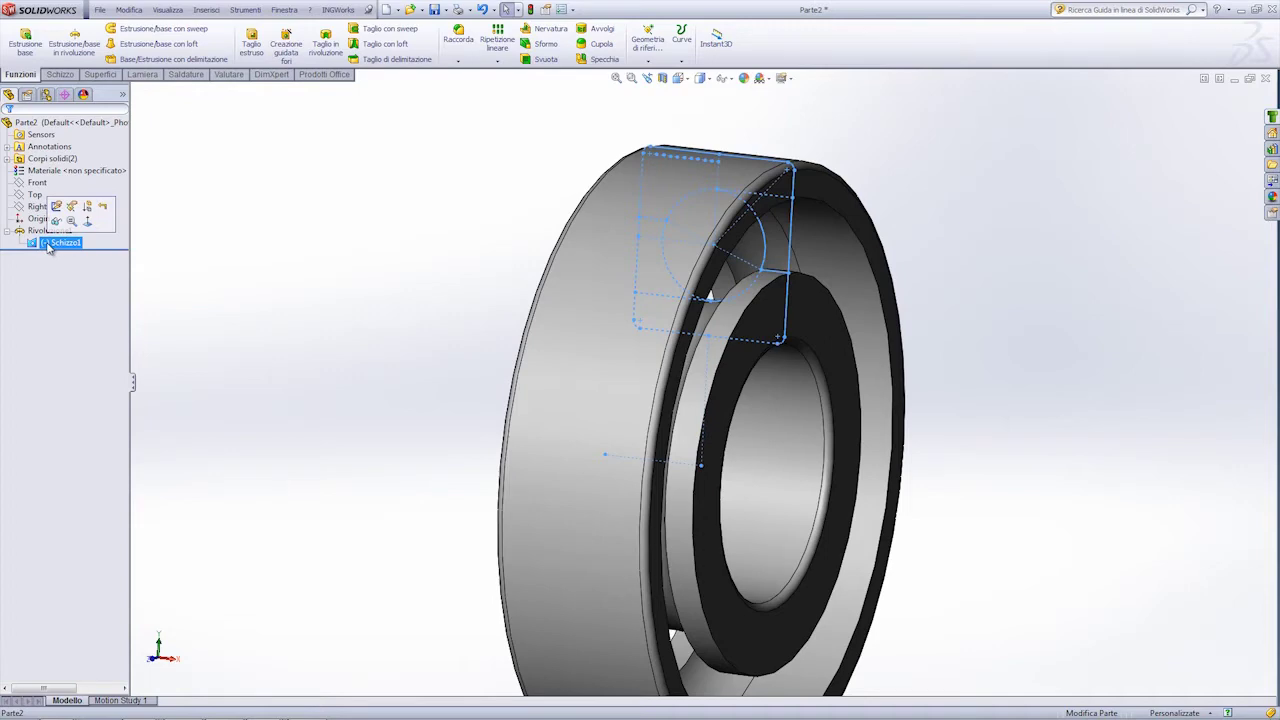
left_click(78, 46)
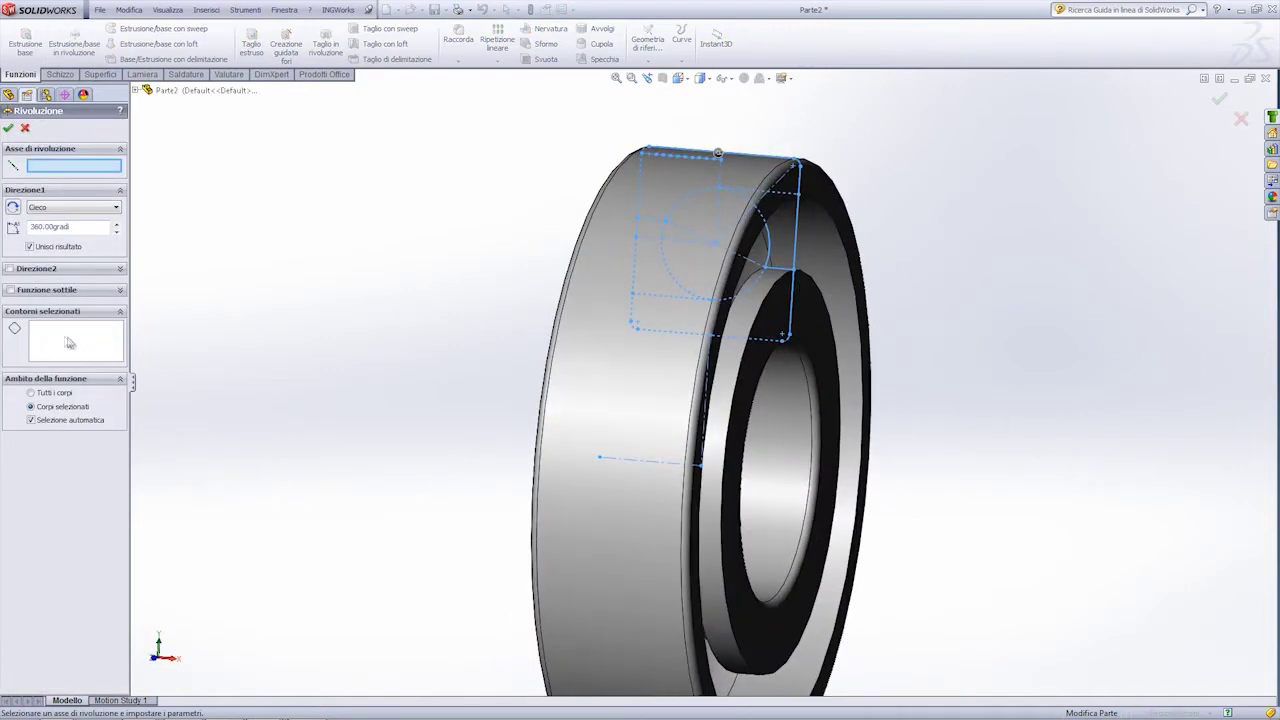
left_click(68, 342)
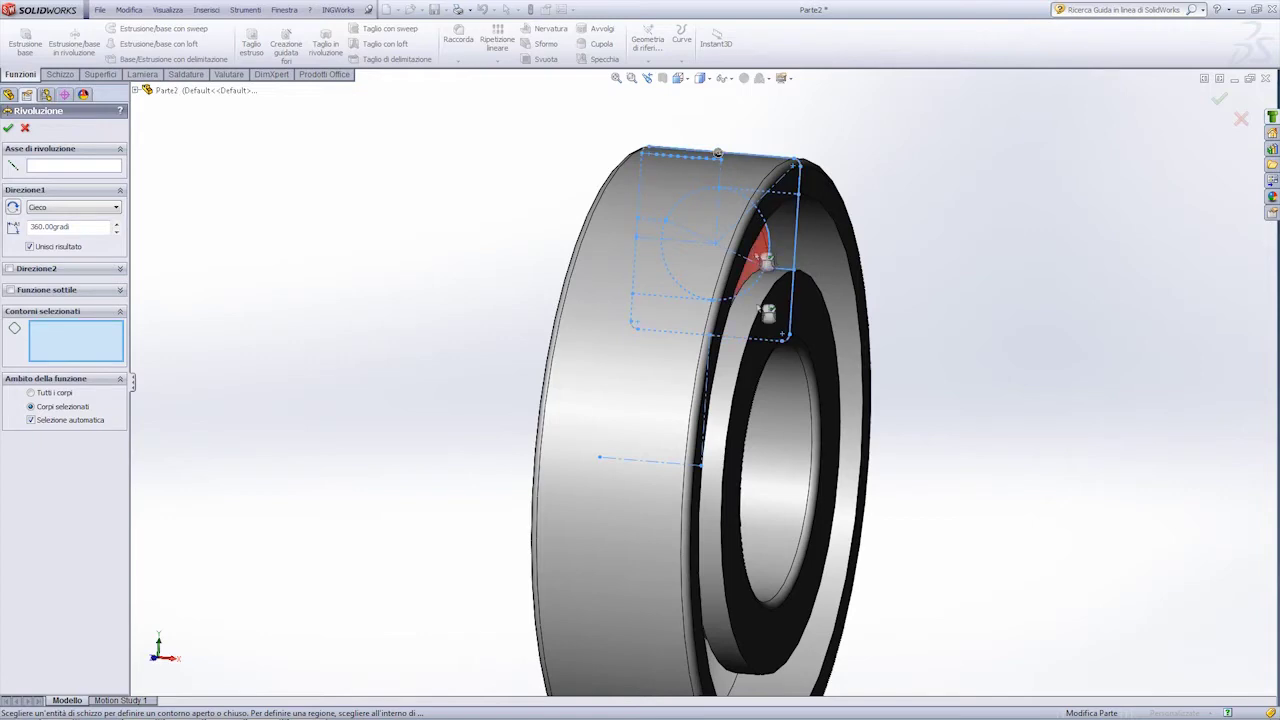
left_click(760, 256)
scroll(756, 252, "down", 3)
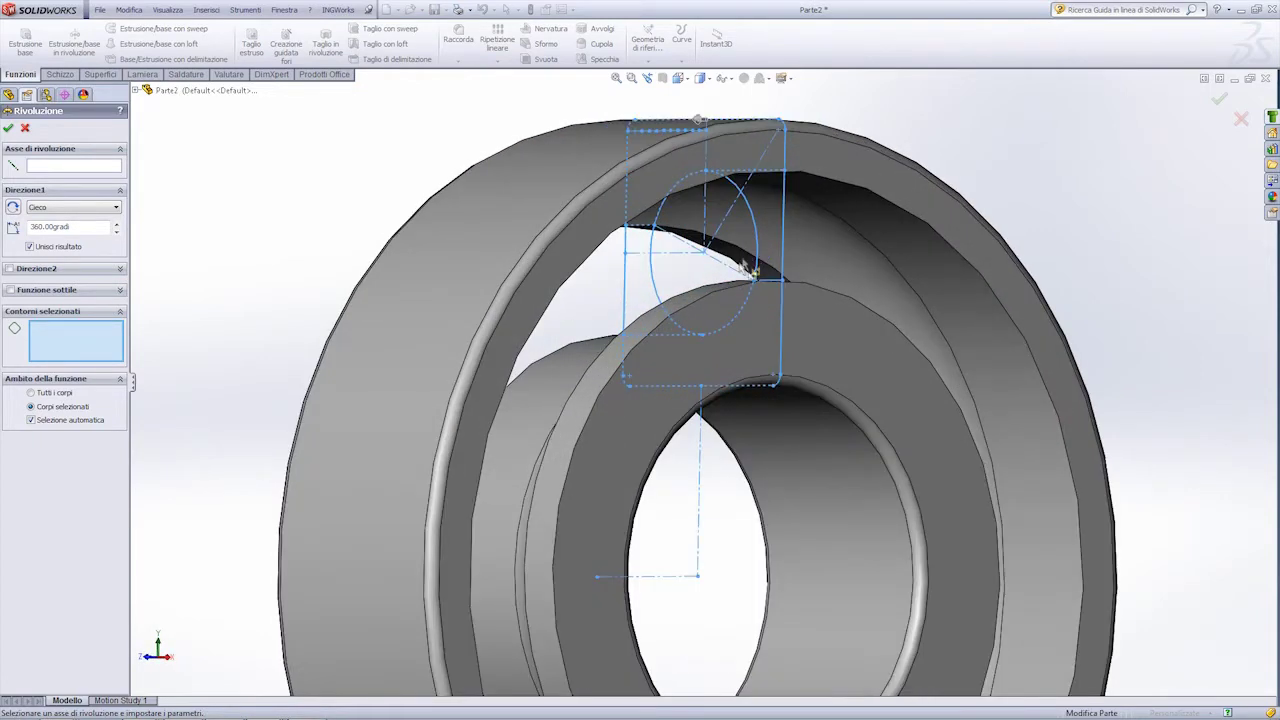
left_click(735, 258)
middle_click_drag(735, 258, 637, 358)
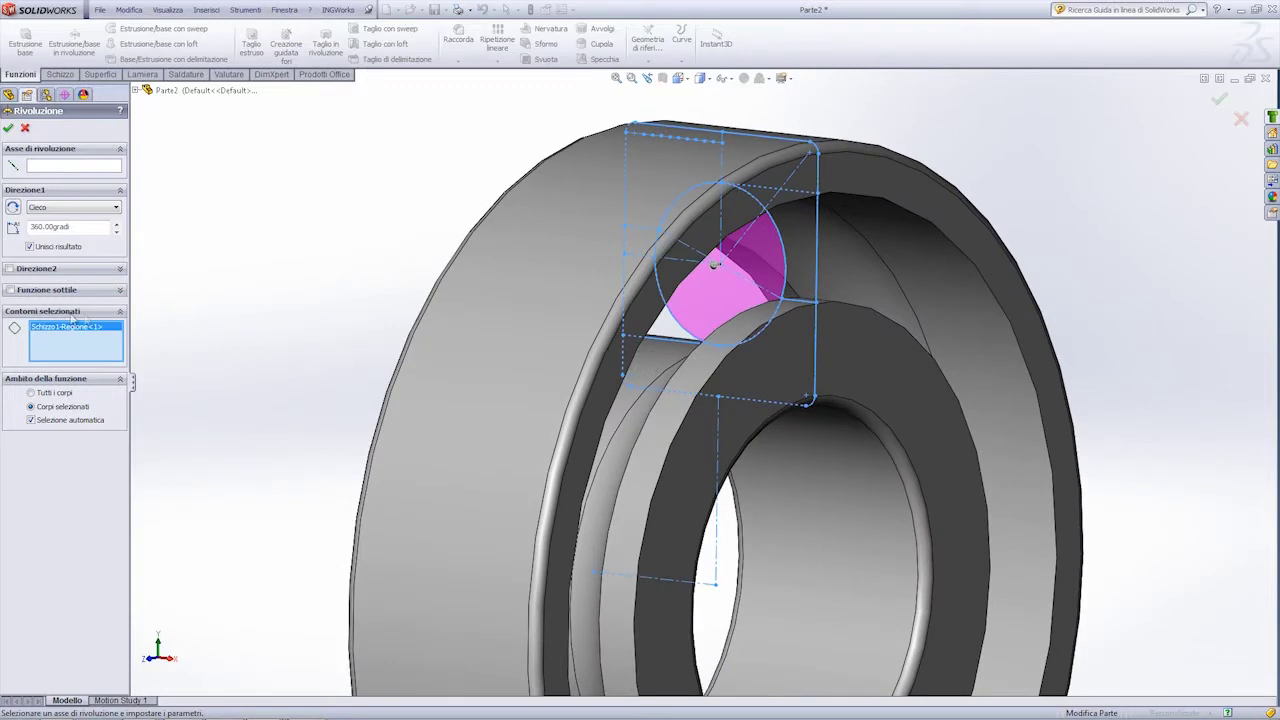
left_click(11, 290)
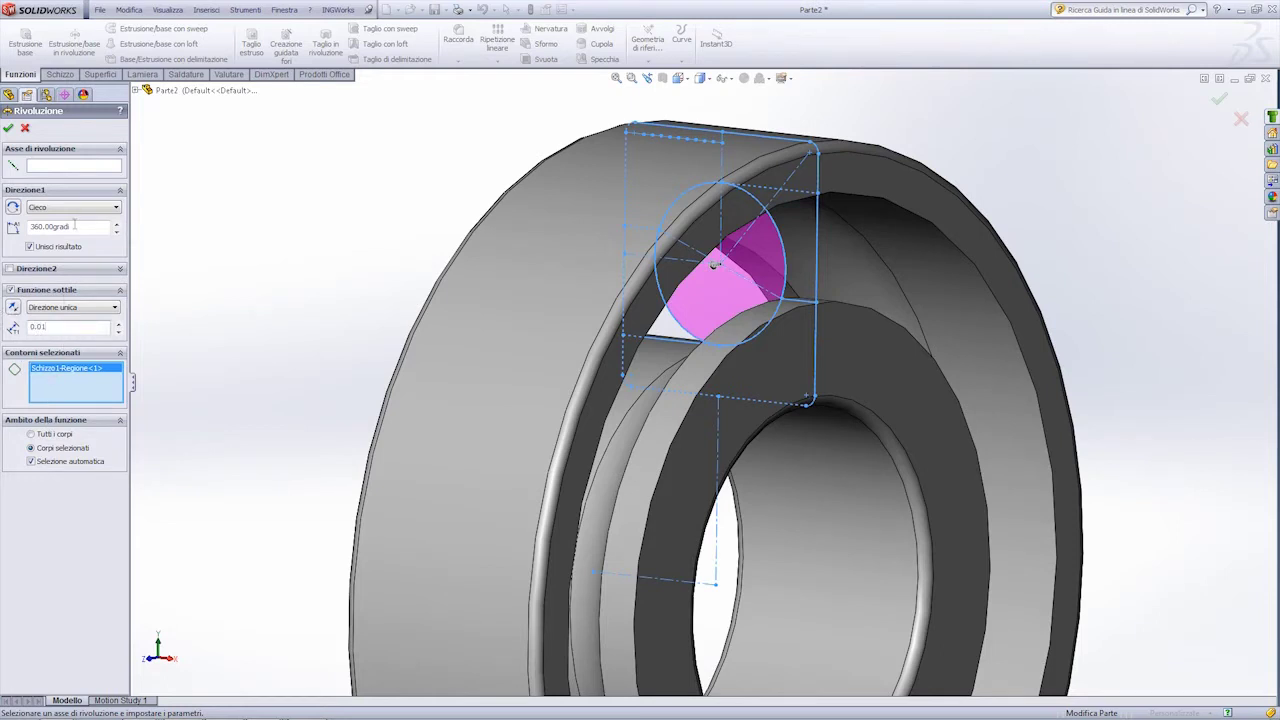
left_click(699, 590)
left_click(8, 128)
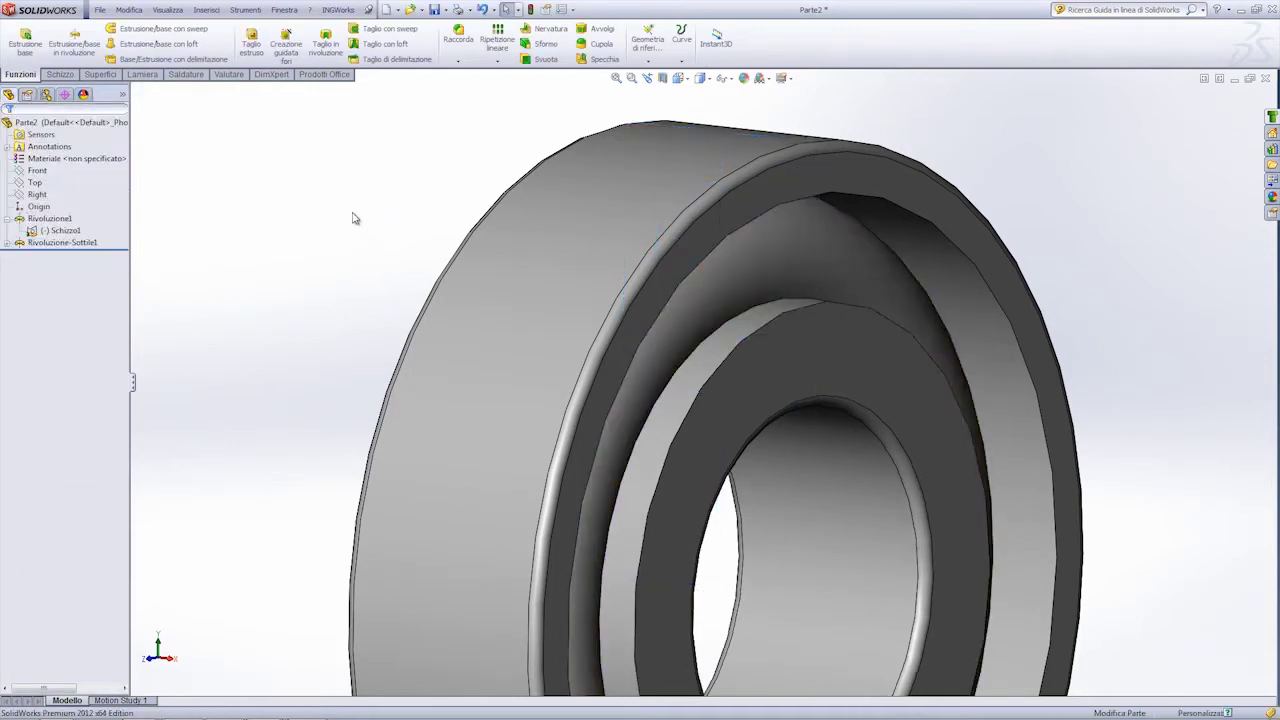
scroll(411, 217, "down", 2)
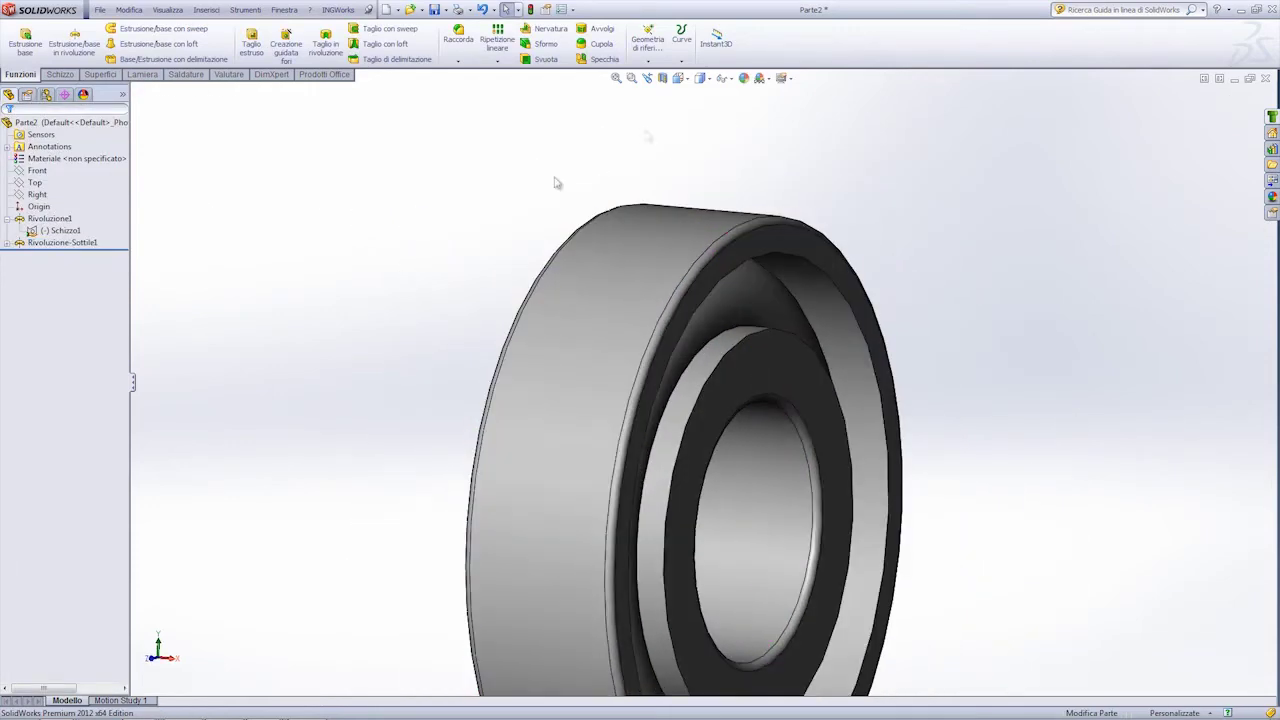
left_click(662, 78)
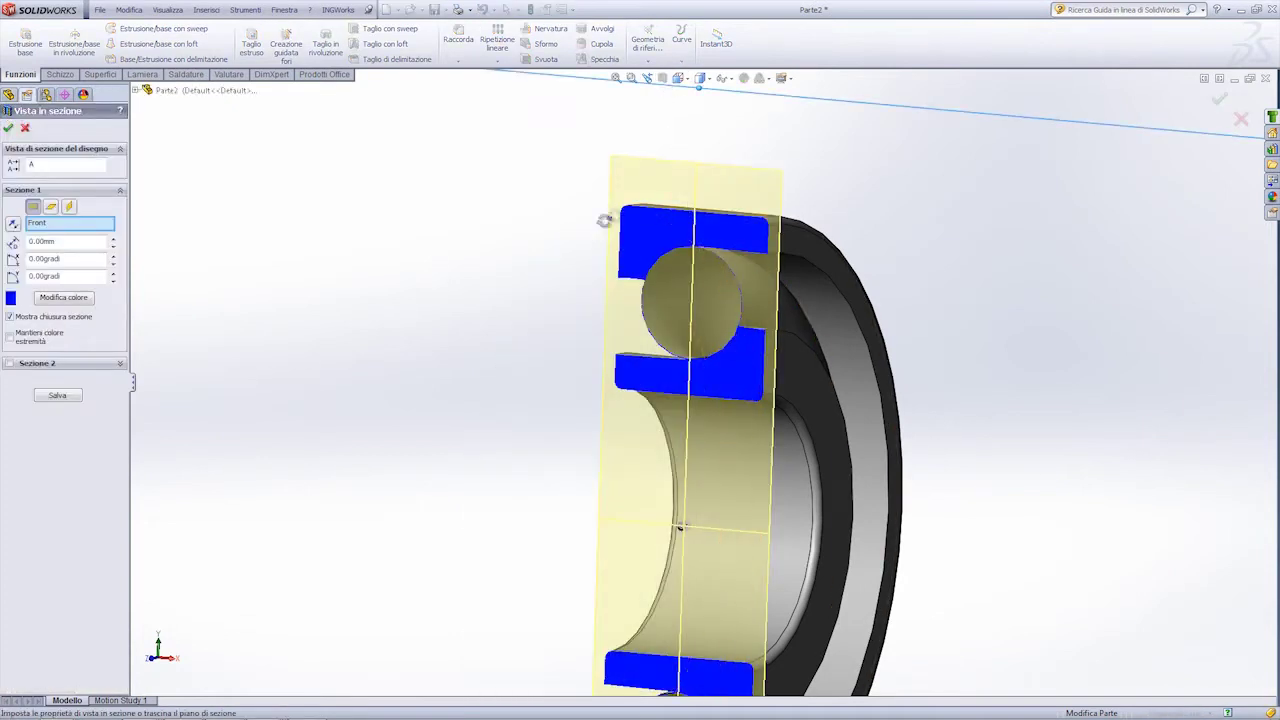
middle_click_drag(604, 220, 204, 202)
left_click(9, 129)
middle_click_drag(440, 237, 437, 257)
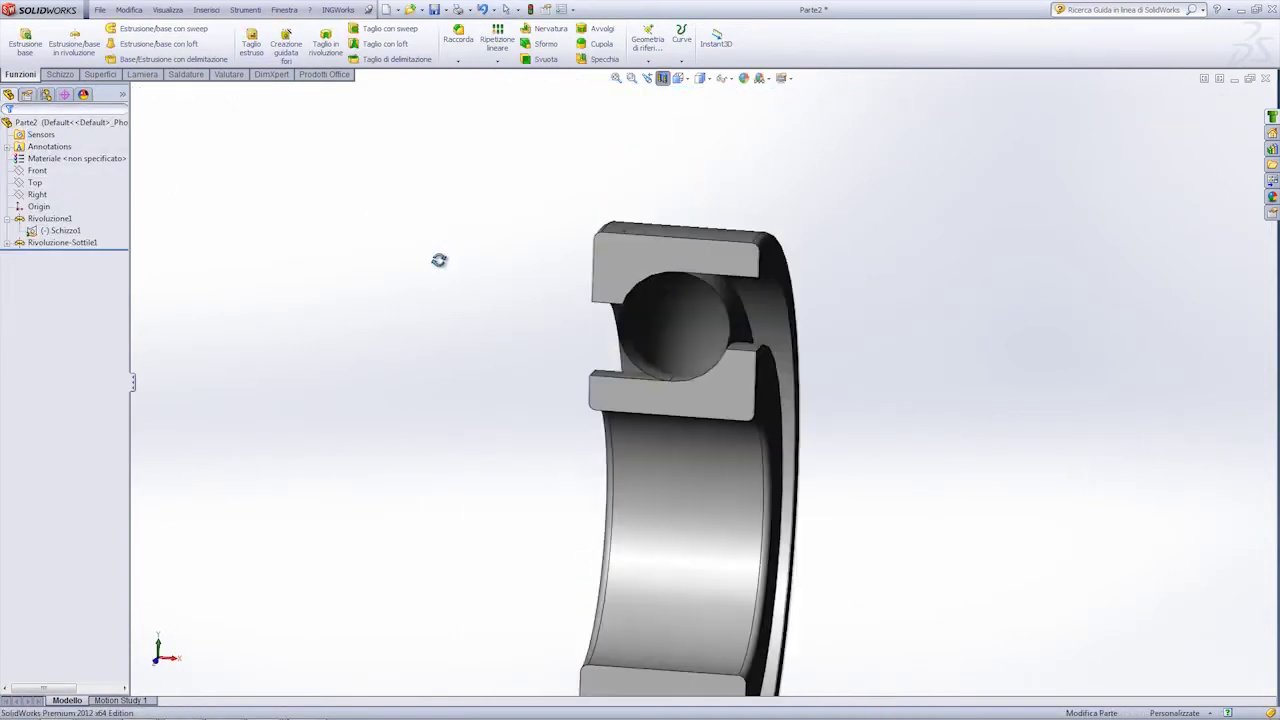
mouse_move(725, 505)
middle_mouse_down()
mouse_move(663, 391)
mouse_move(677, 377)
middle_mouse_up()
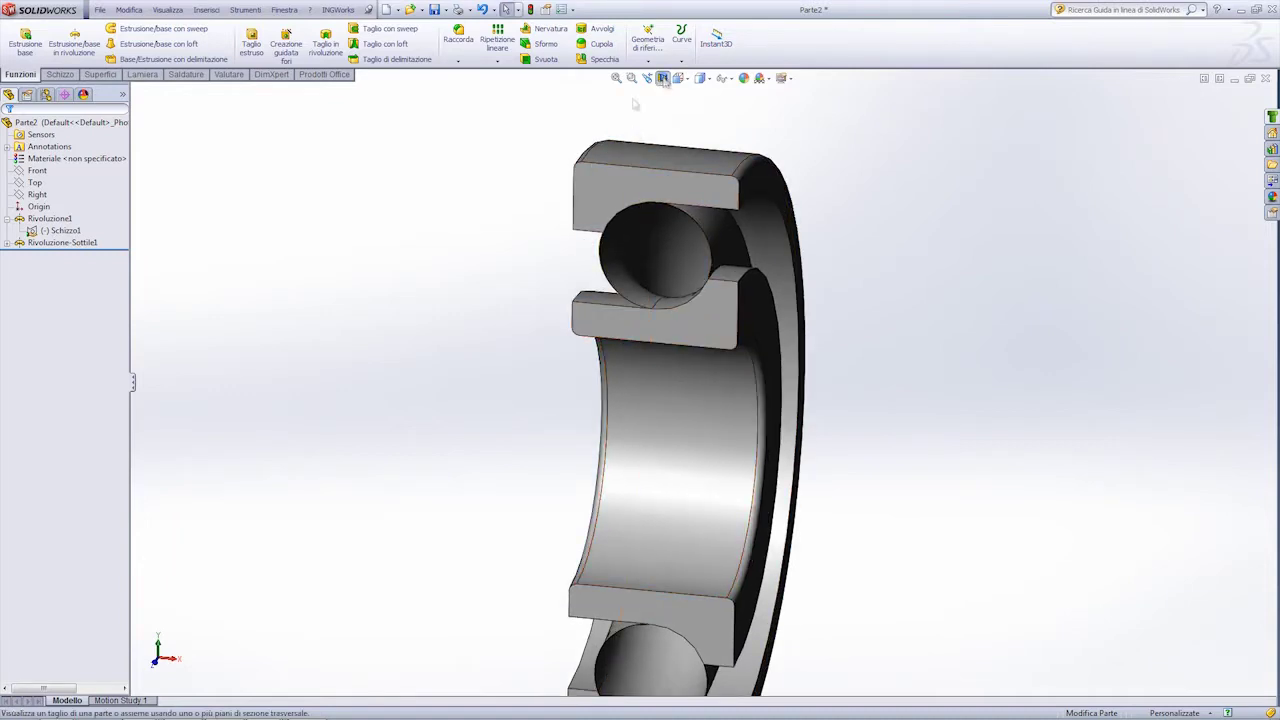
left_click(663, 80)
key("ctrl+Tab")
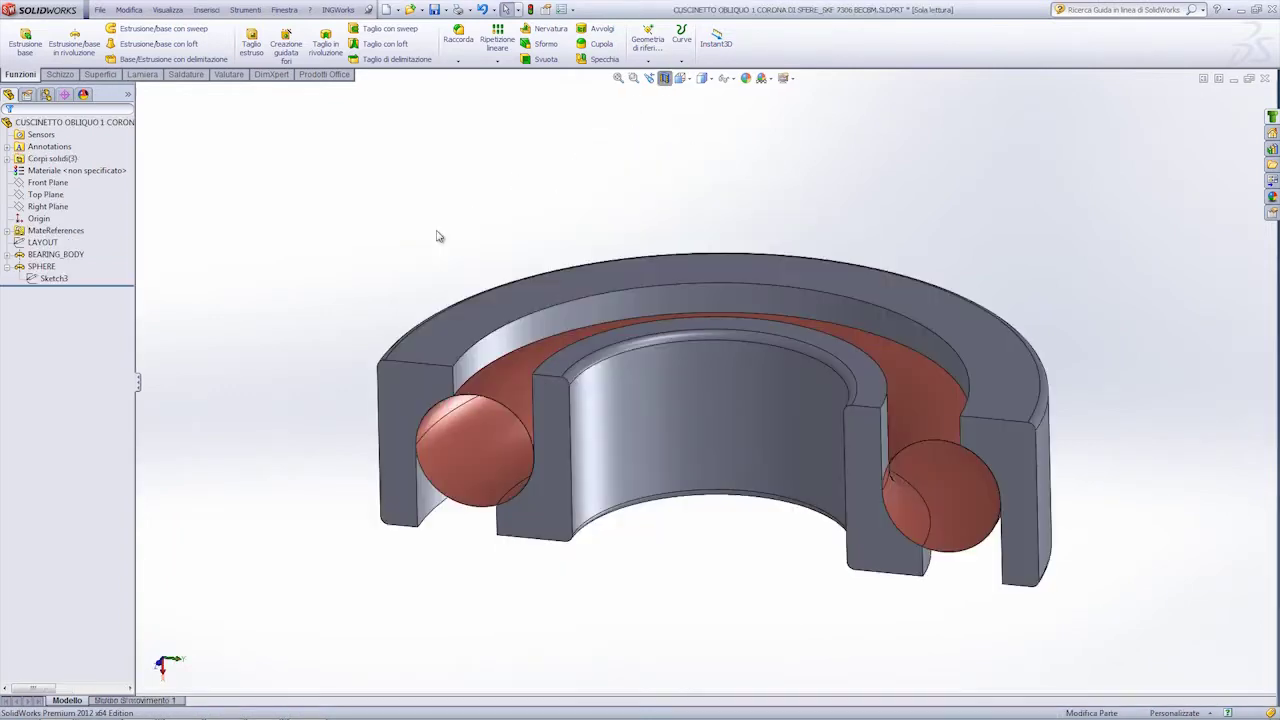
Rebuild the hub assembly with the changed models, answering Sì, then return to Parte2.
key("ctrl+Tab")
key("ctrl+Tab")
key("ctrl+Tab")
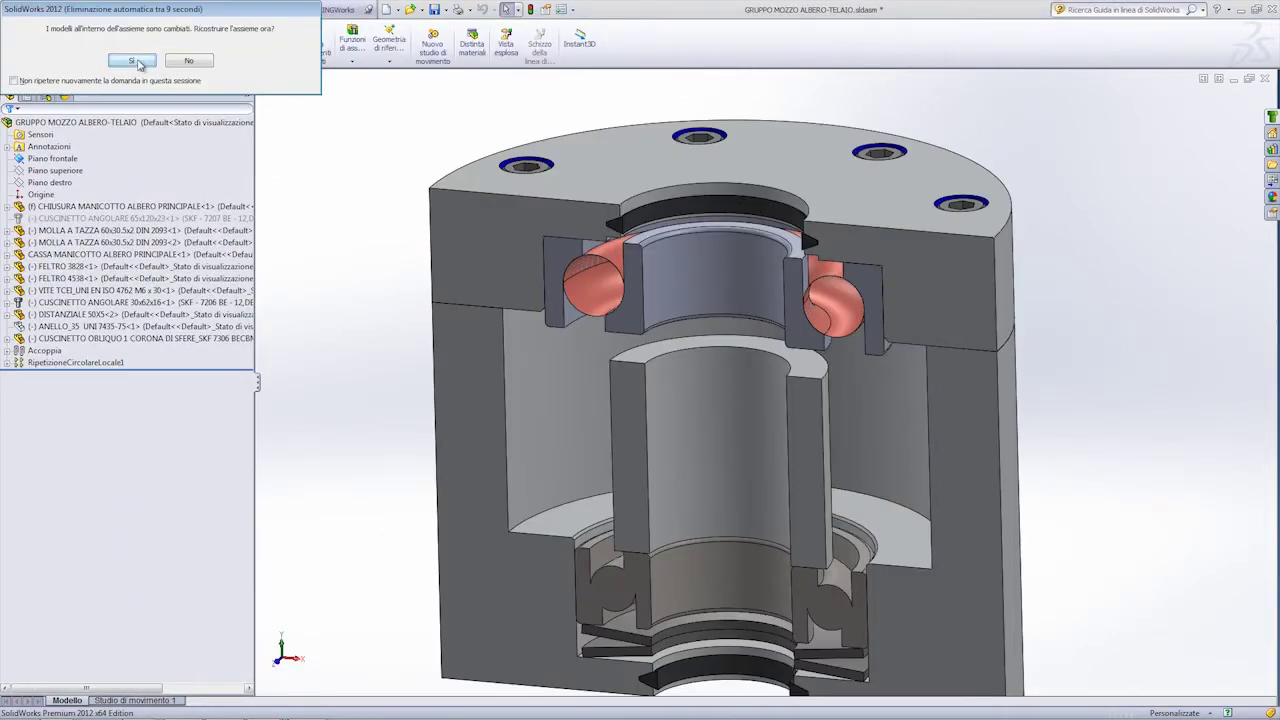
left_click(135, 61)
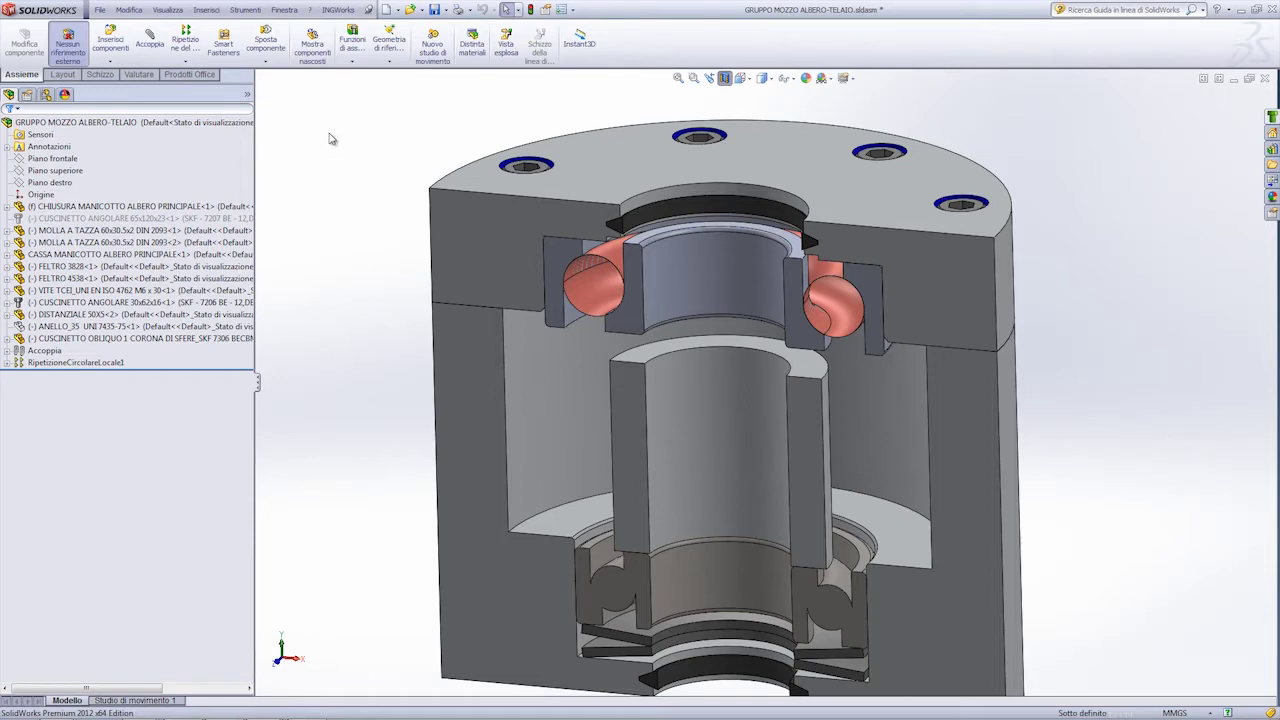
key("ctrl+Tab")
key("ctrl+Tab")
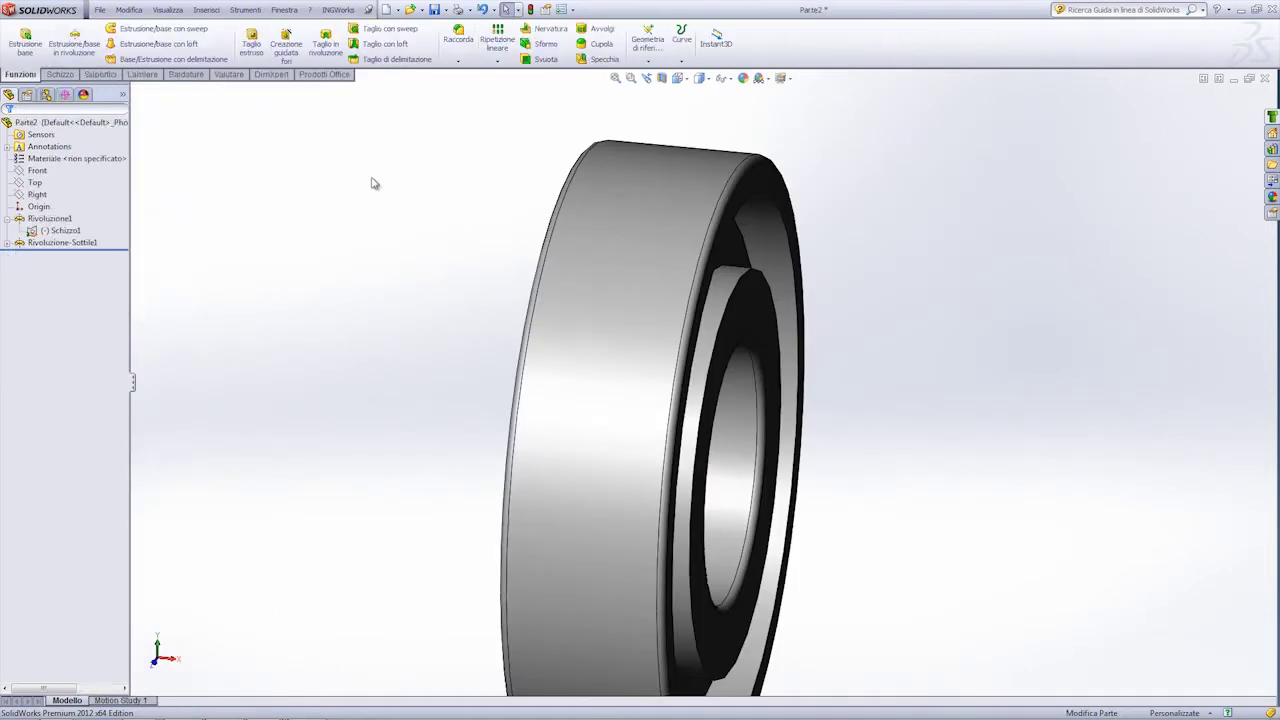
Save Parte2 as prova.SLDPRT and go back to the hub assembly.
left_click(434, 10)
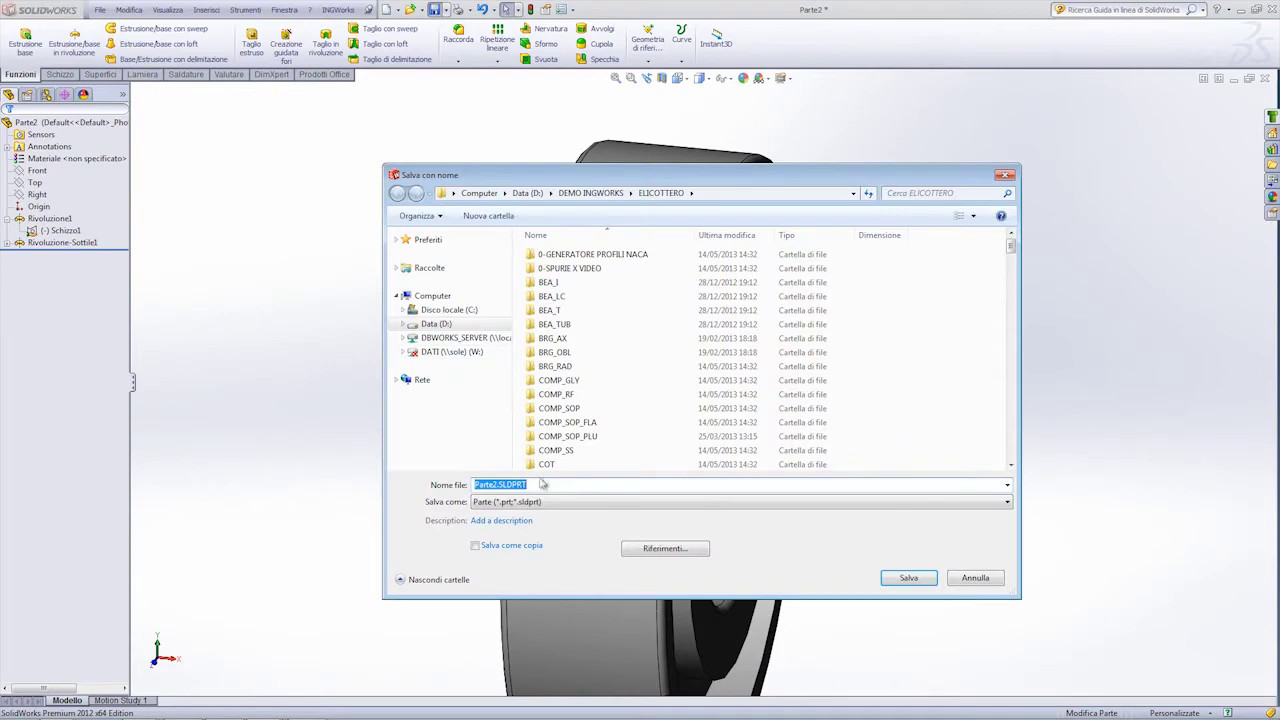
type("prova")
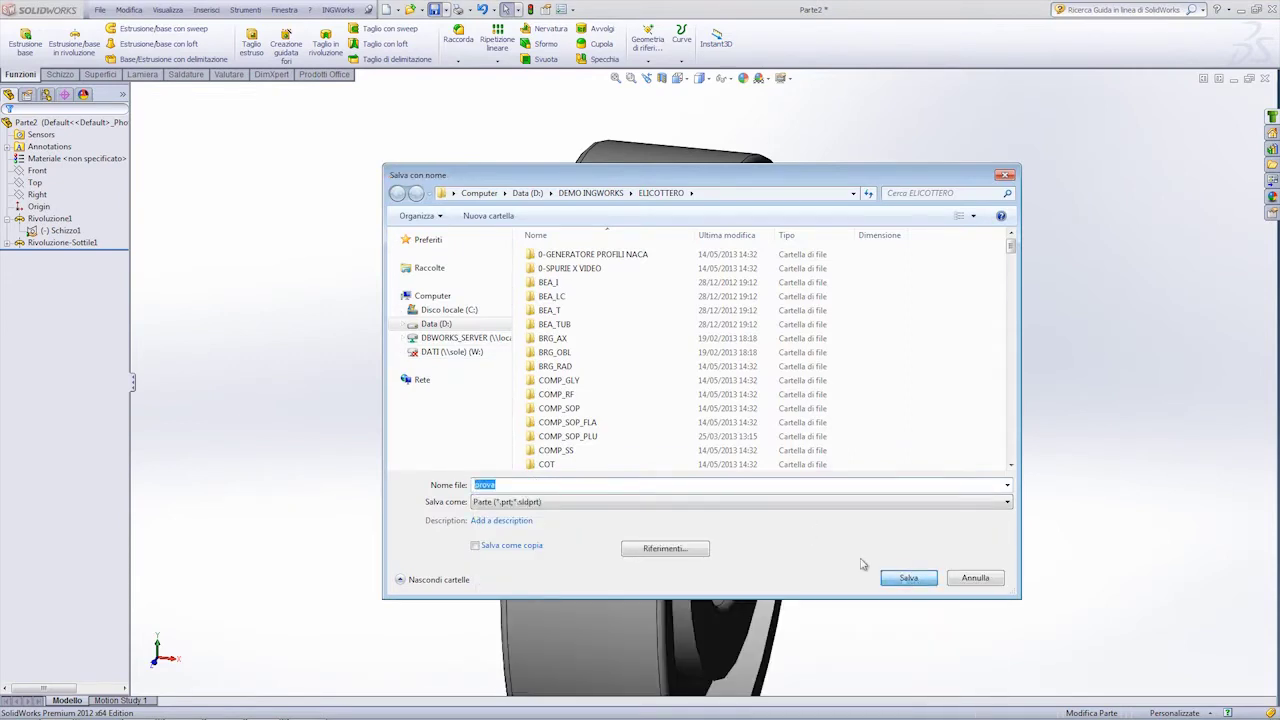
left_click(906, 579)
key("ctrl+Tab")
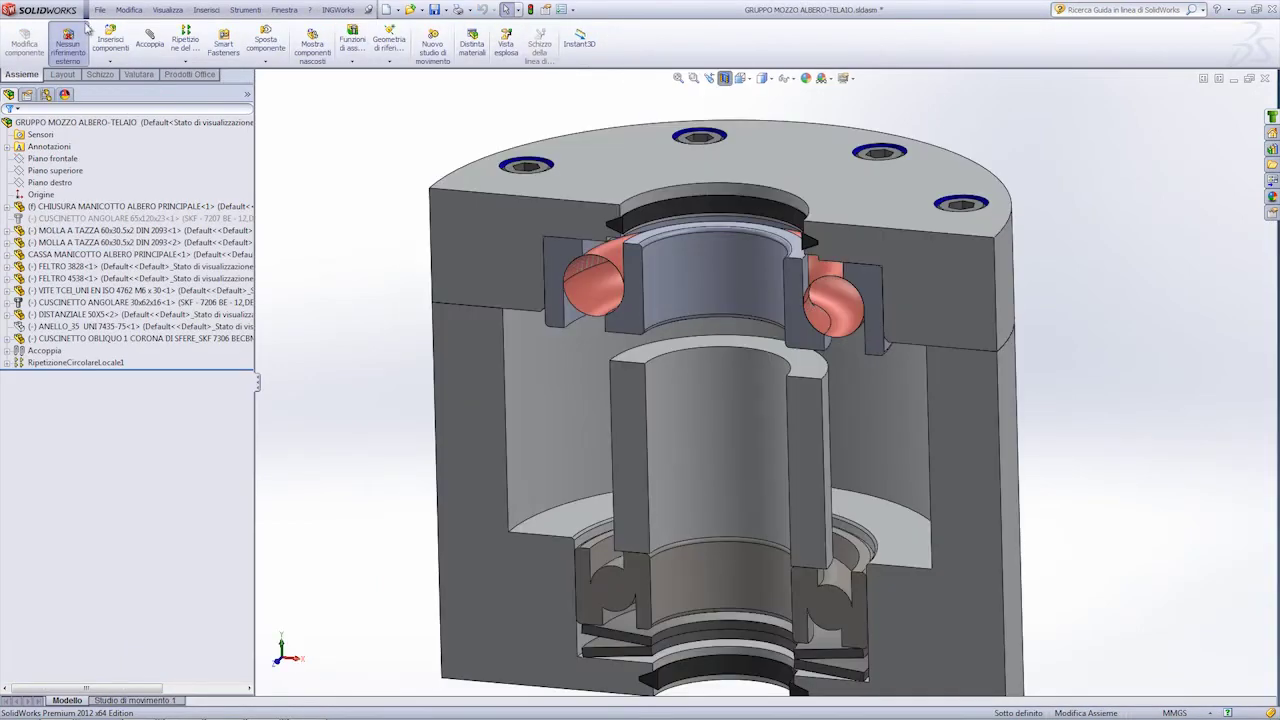
Insert the prova part into the hub assembly beside the housing.
left_click(110, 40)
left_click(130, 270)
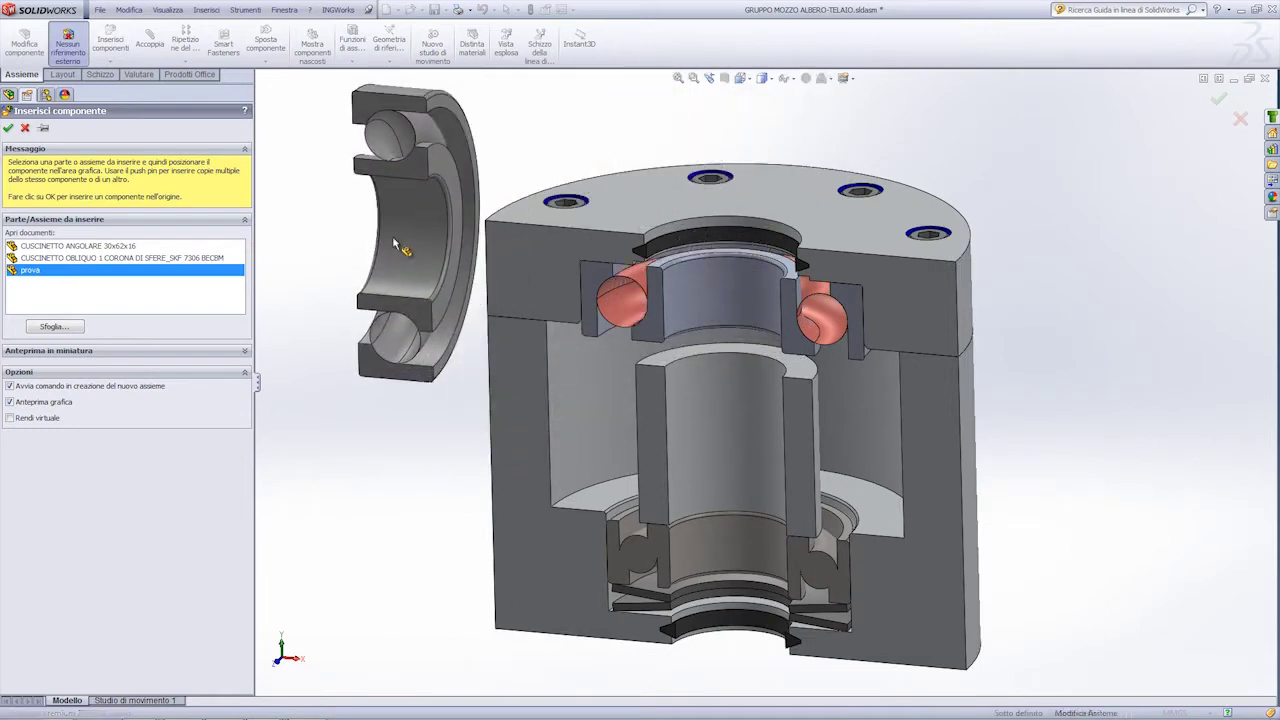
left_click(395, 244)
Mate prova concentric with the SKF 7306 BECBM bearing and test it by dragging.
left_click(432, 205)
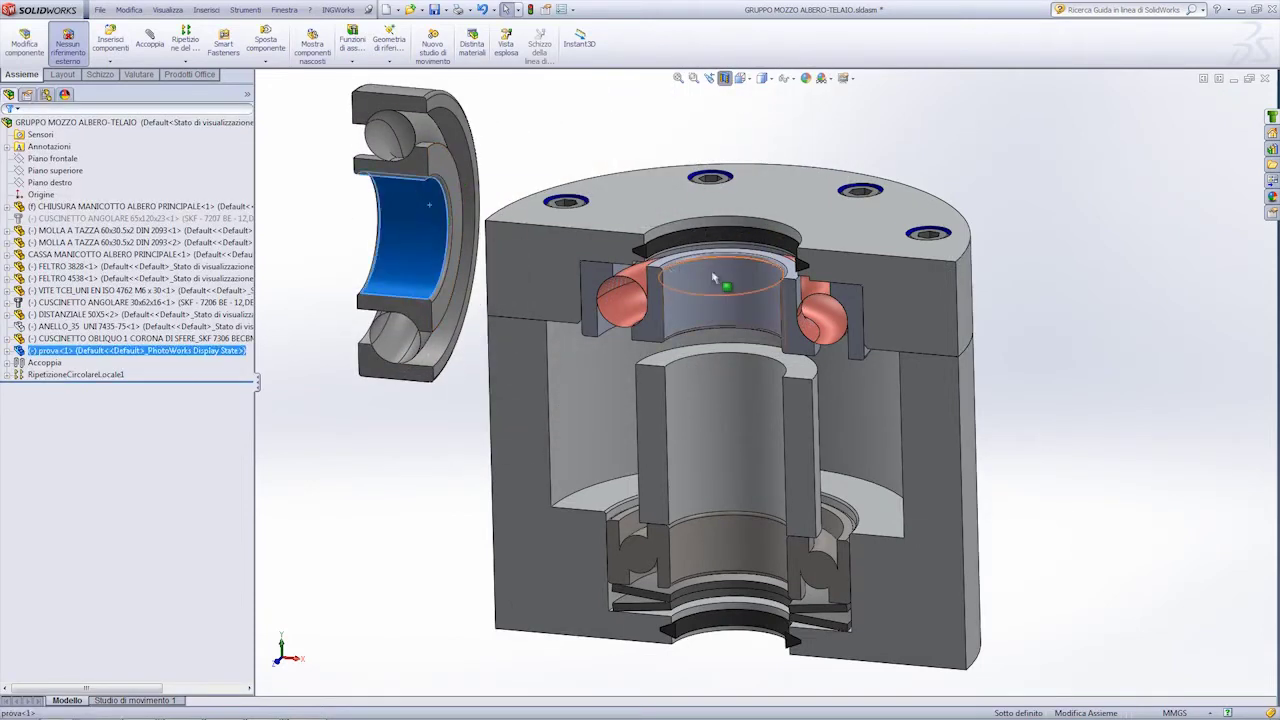
left_click(714, 292, "ctrl")
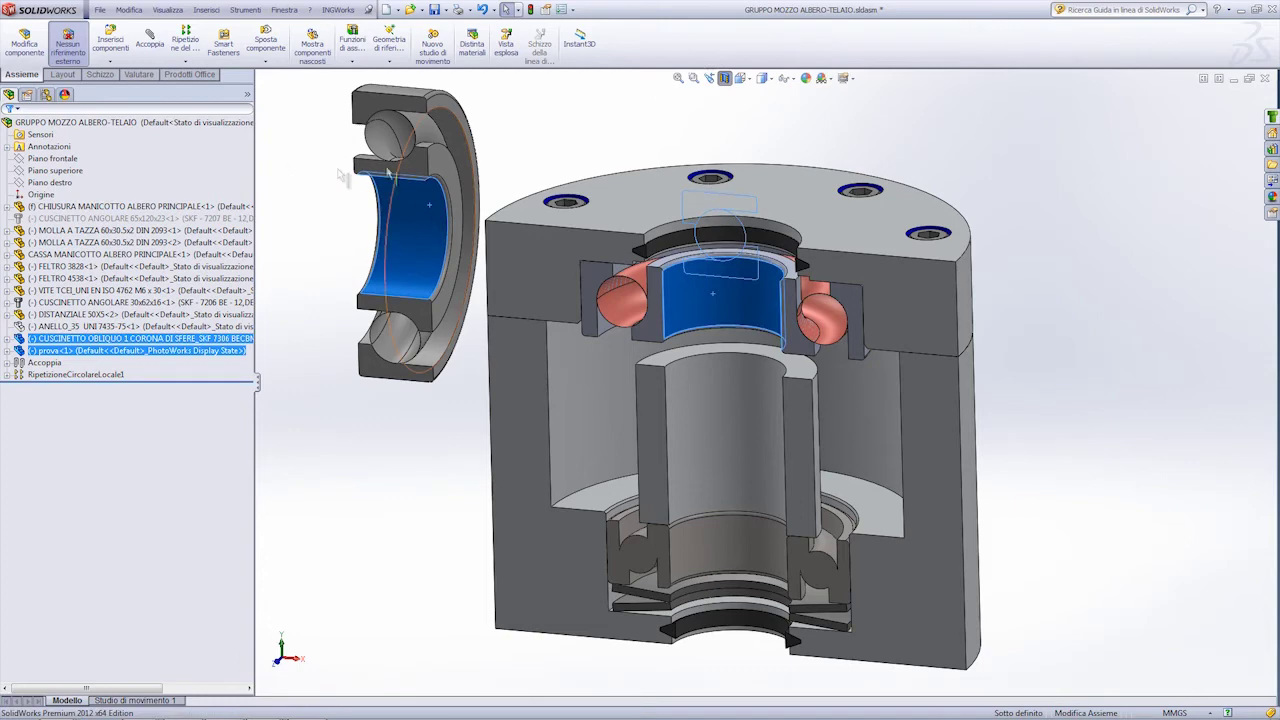
left_click(150, 45)
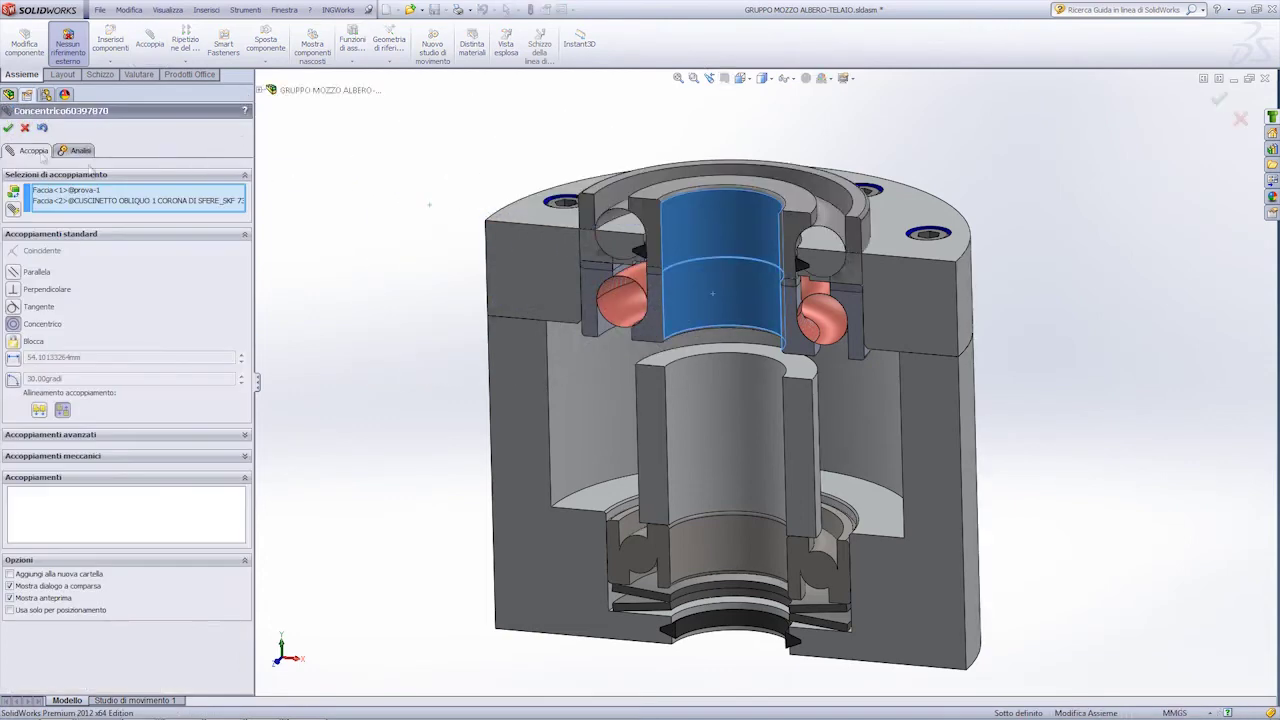
left_click(8, 128)
scroll(894, 249, "down", 3)
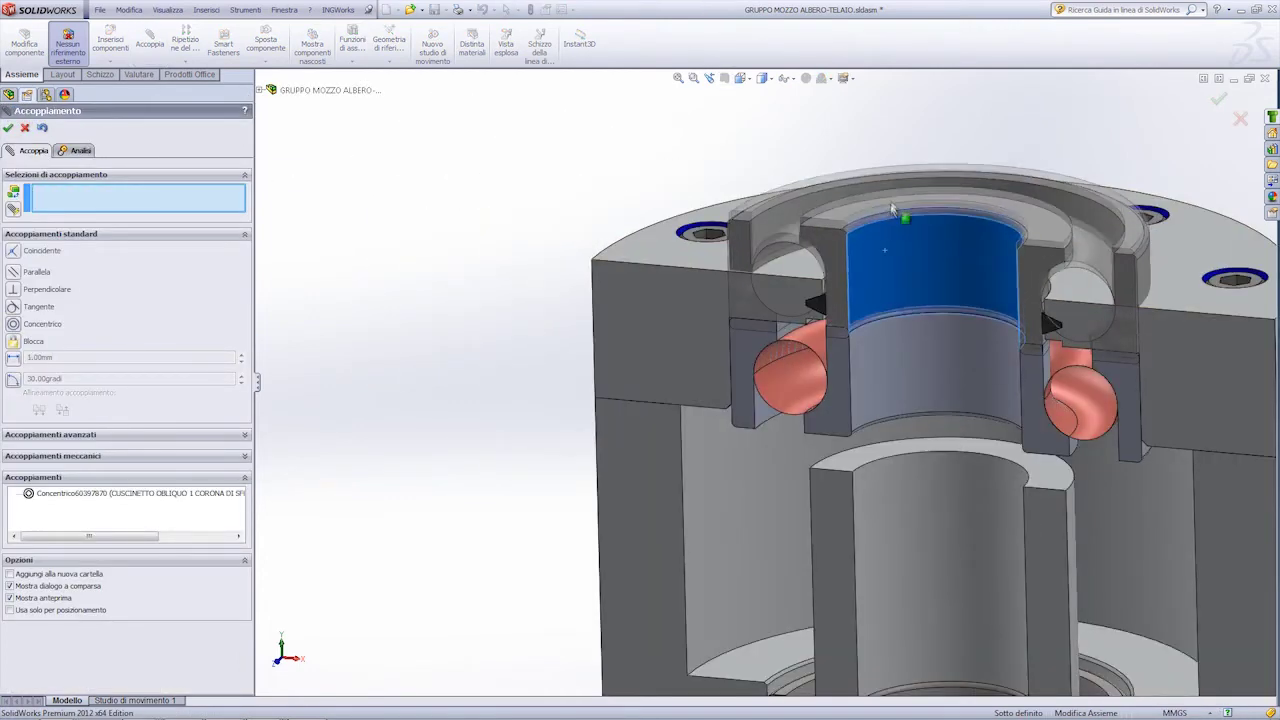
left_click_drag(894, 167, 894, 147)
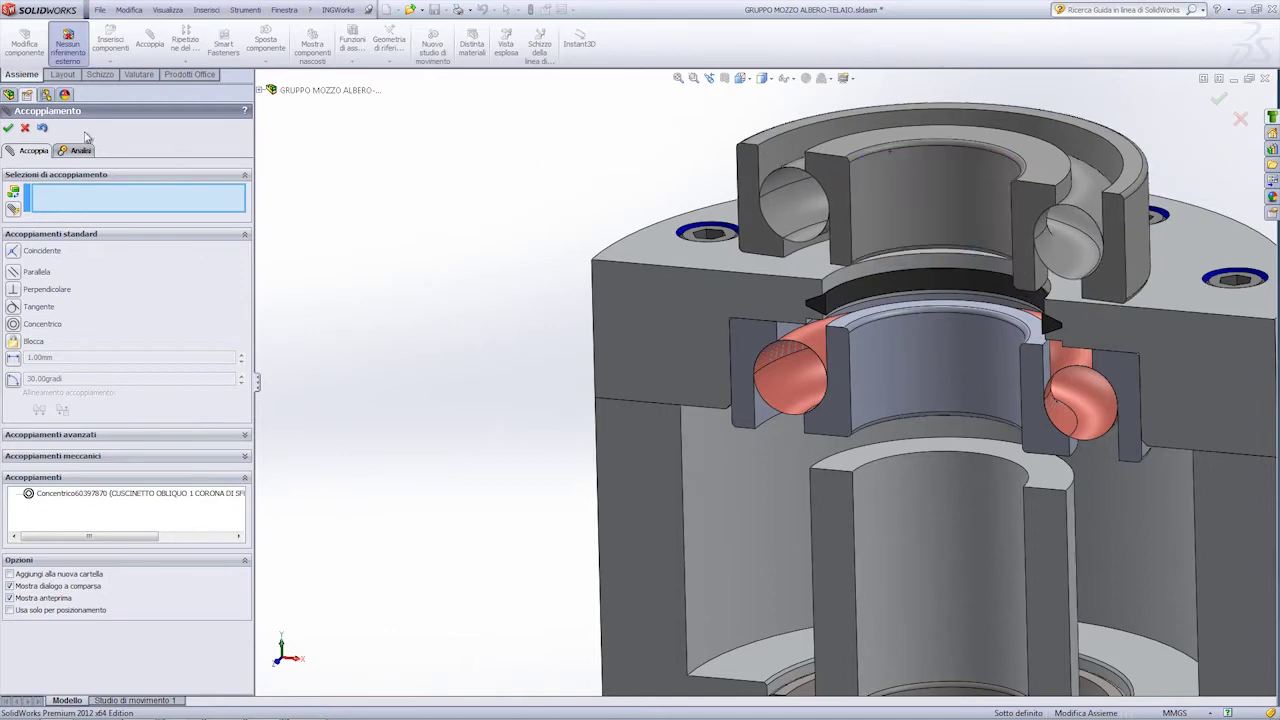
left_click(10, 128)
key("f")
scroll(766, 149, "down", 2)
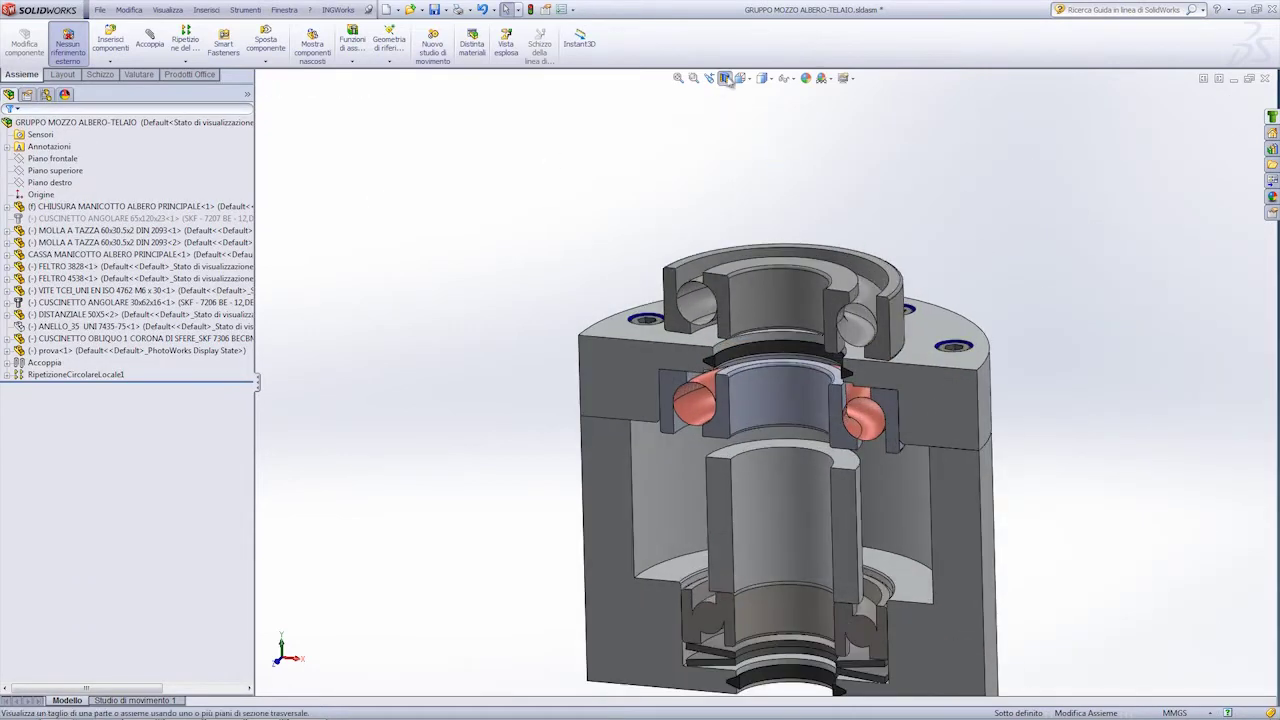
Turn off the assembly section cut, switch to the hub drawing, and select the new bearing's hatch in section A-A.
left_click(727, 80)
key("ctrl+Tab")
key("ctrl+Tab")
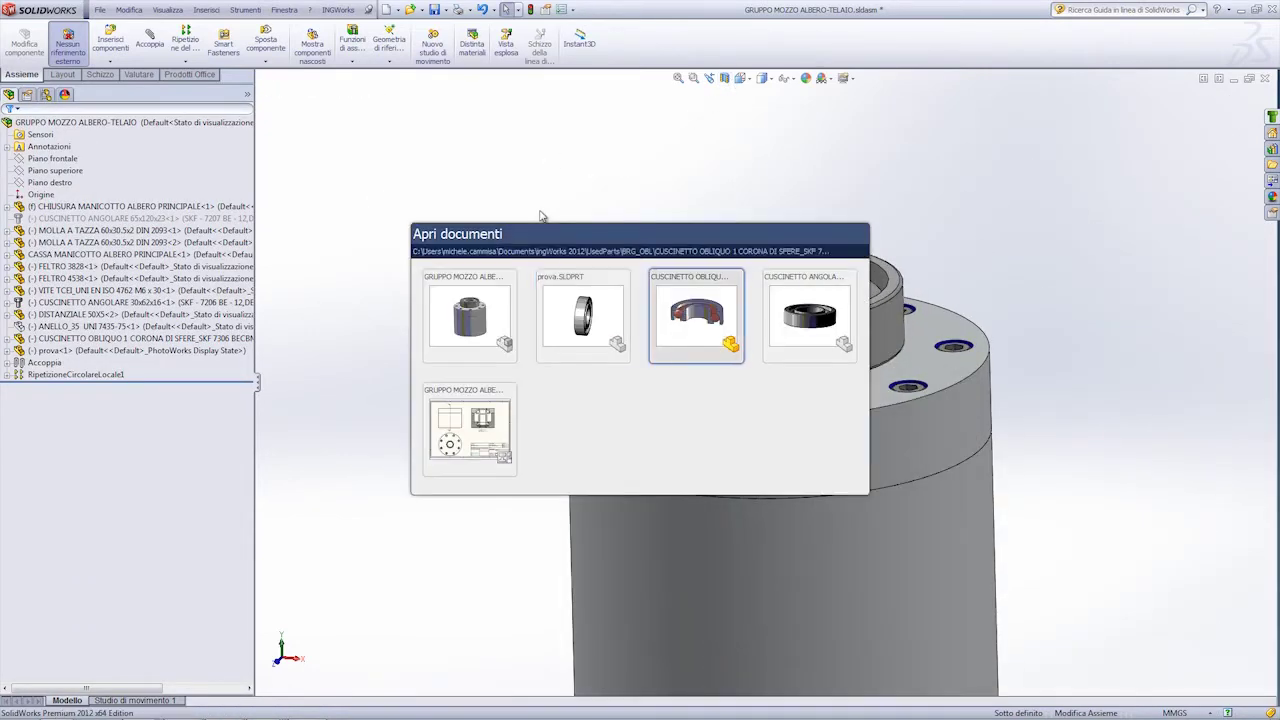
key("ctrl+Tab")
key("ctrl+Tab")
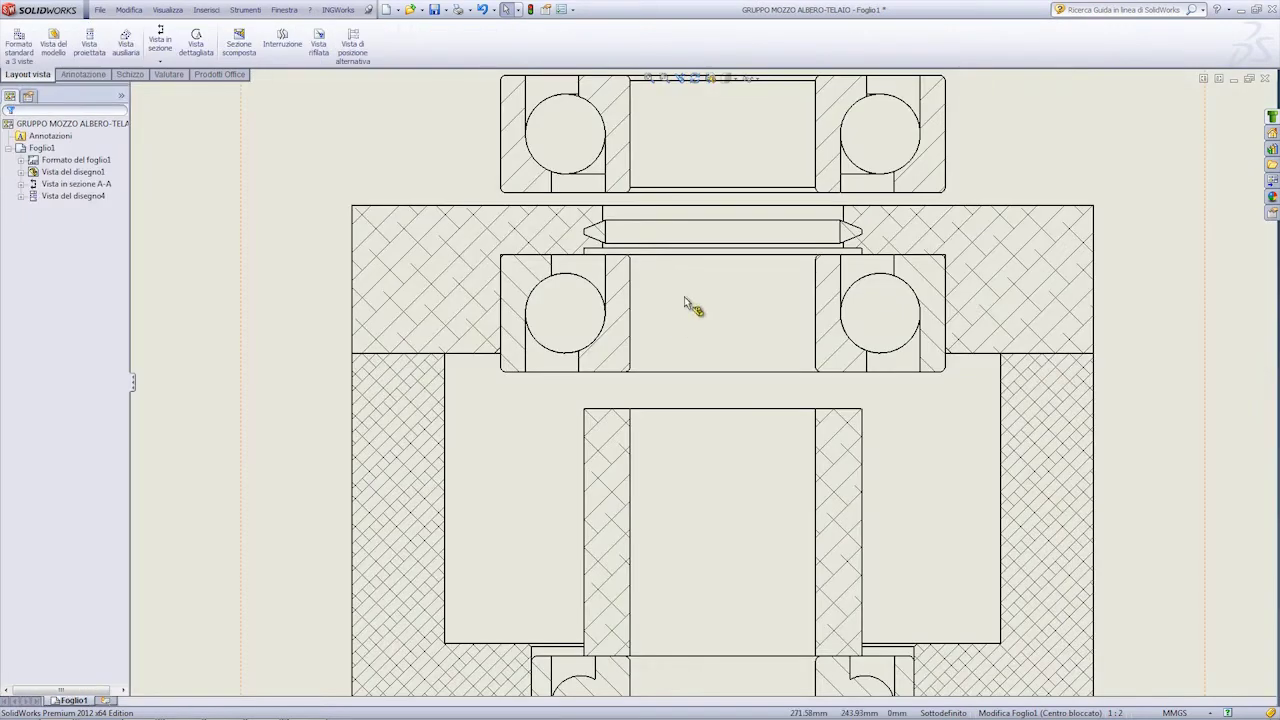
scroll(645, 150, "down", 2)
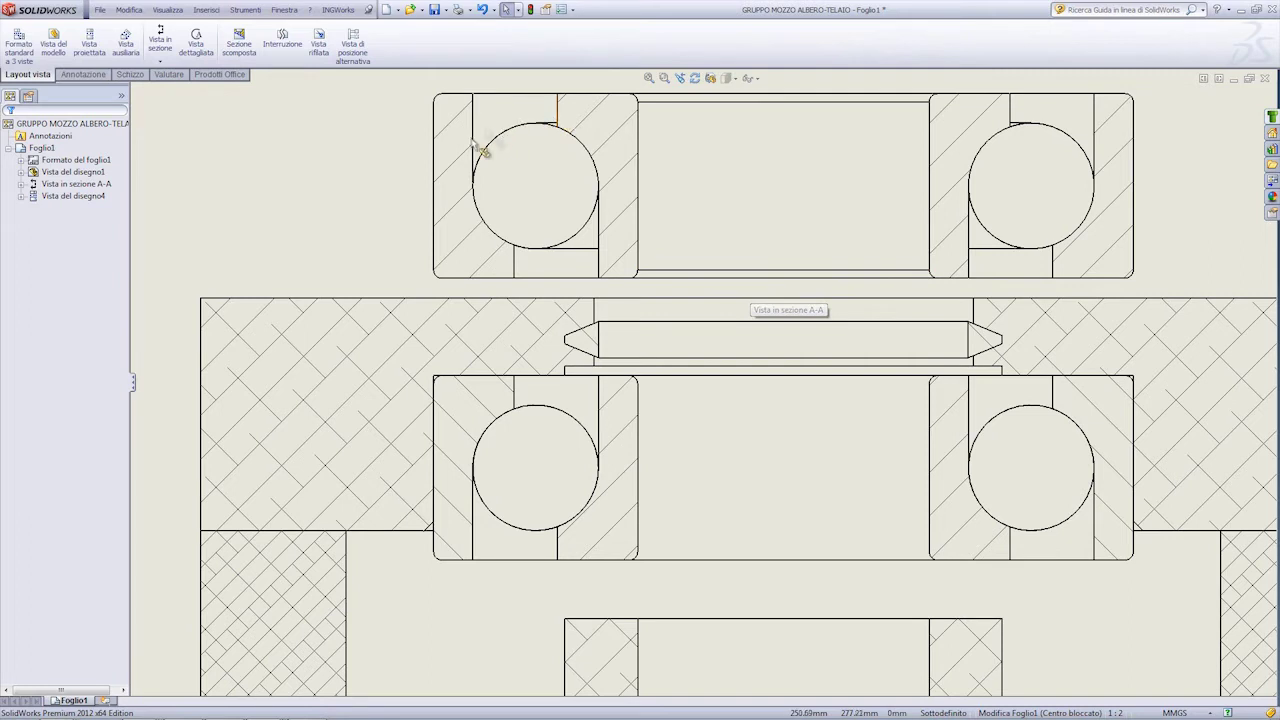
left_click(615, 220)
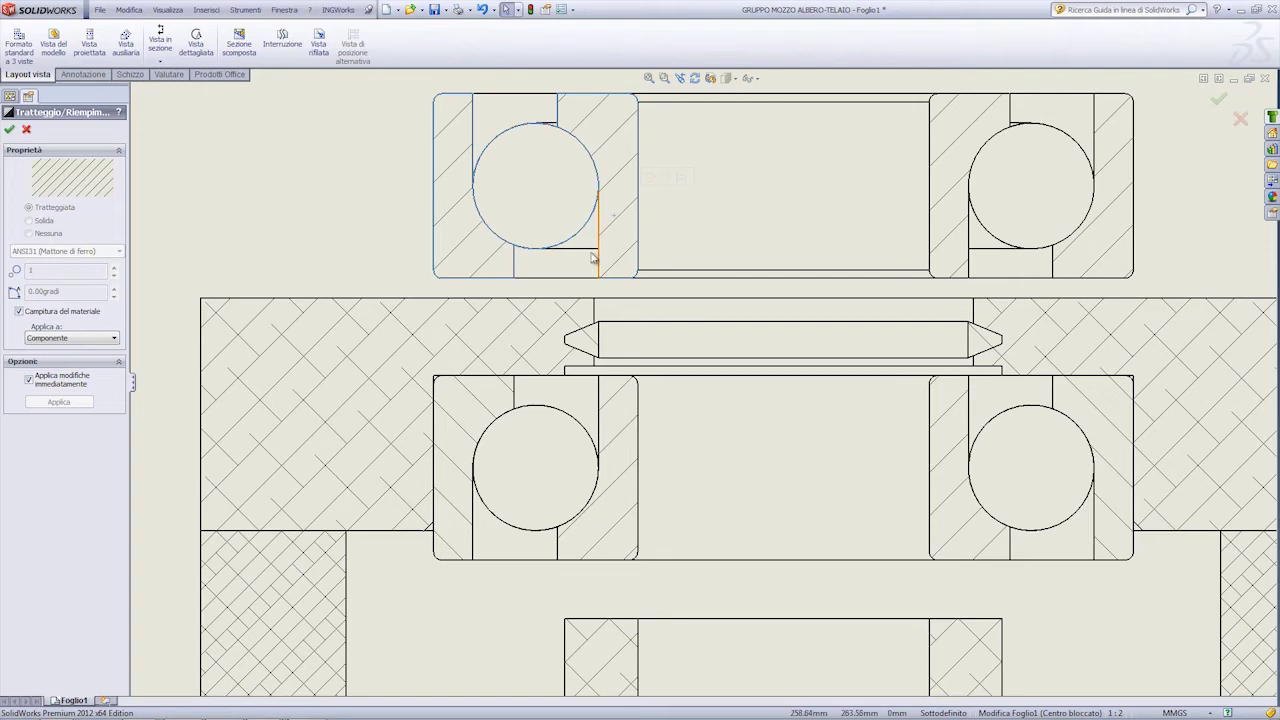
Hide the new bearing's top and bottom edge lines in section A-A.
left_click(587, 249)
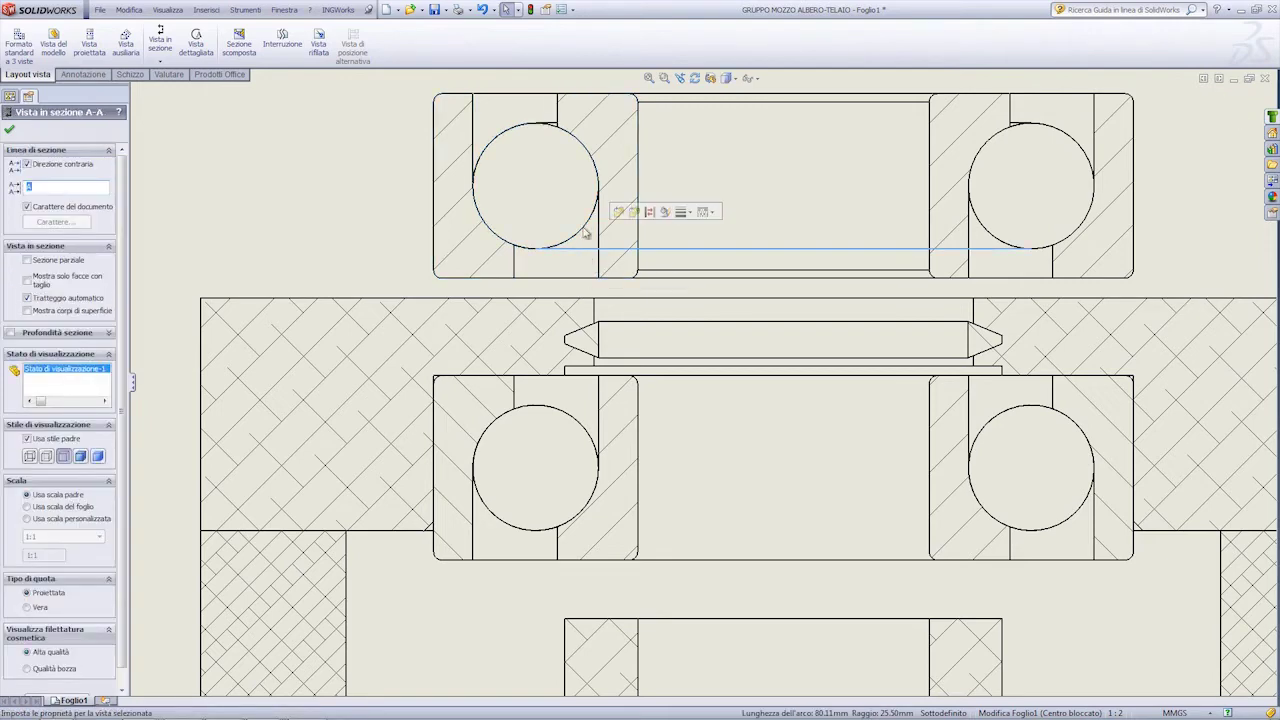
left_click(553, 124, "ctrl")
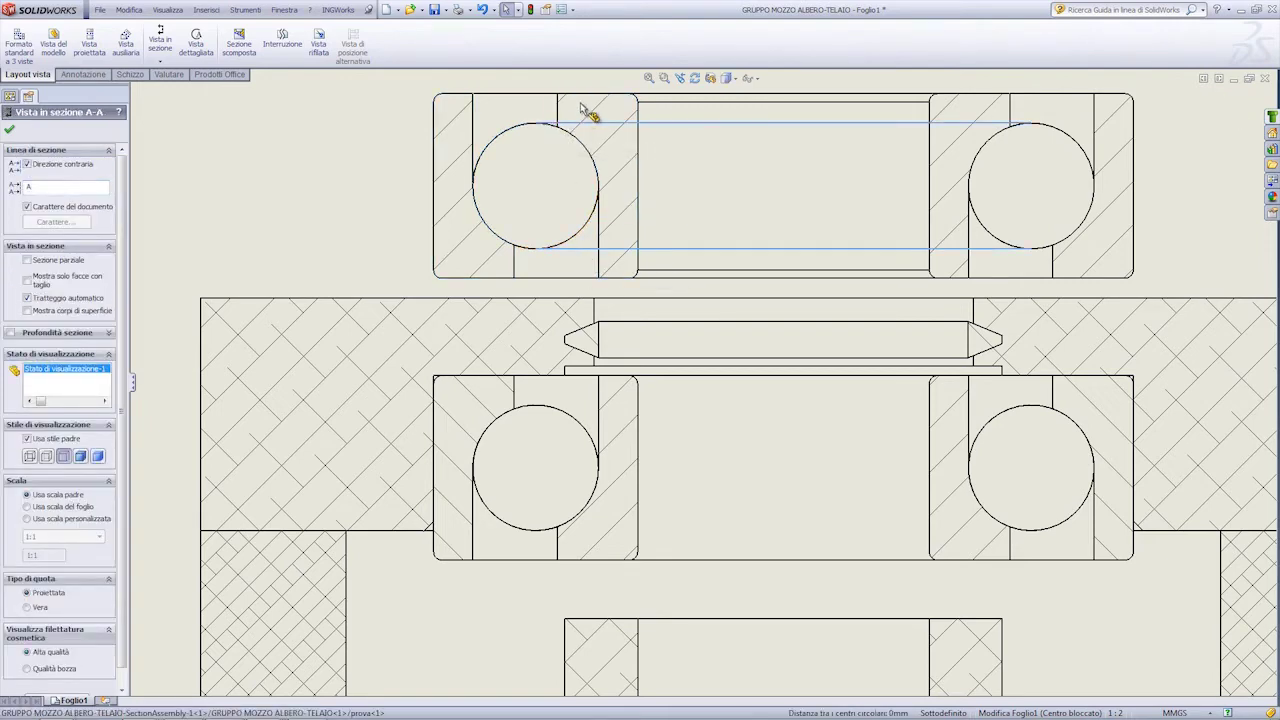
right_click(558, 124)
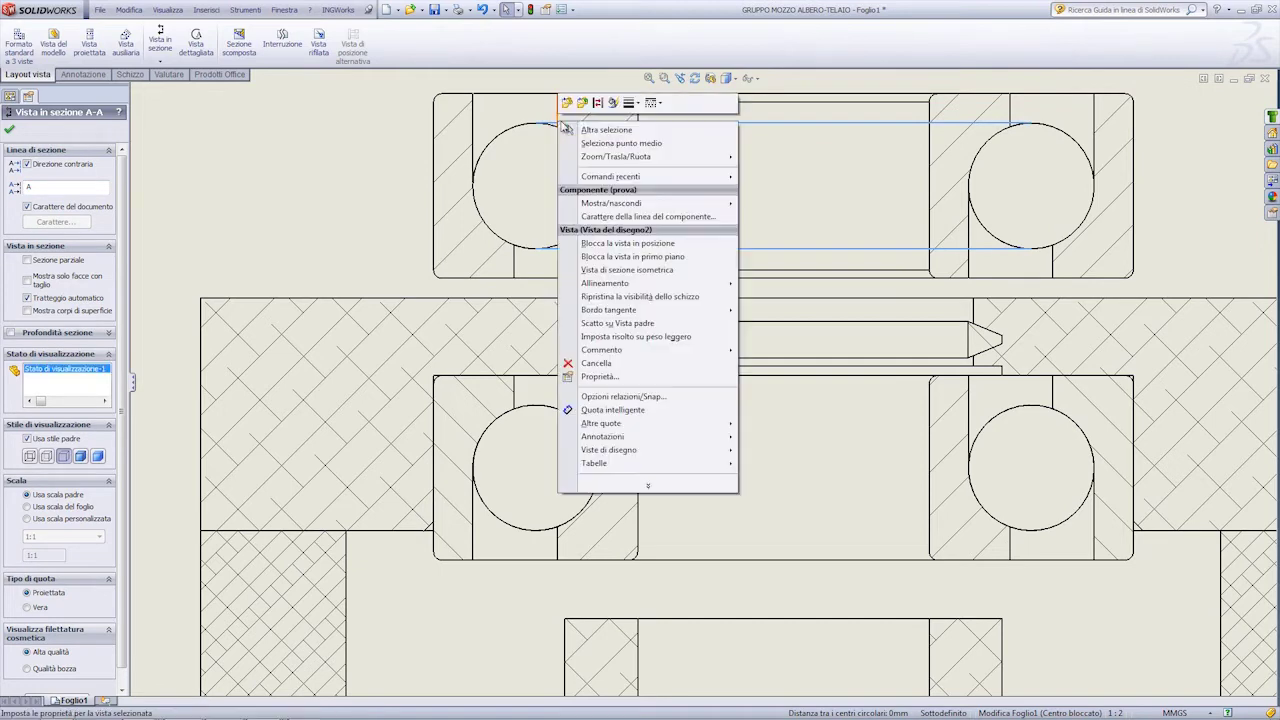
left_click(602, 108)
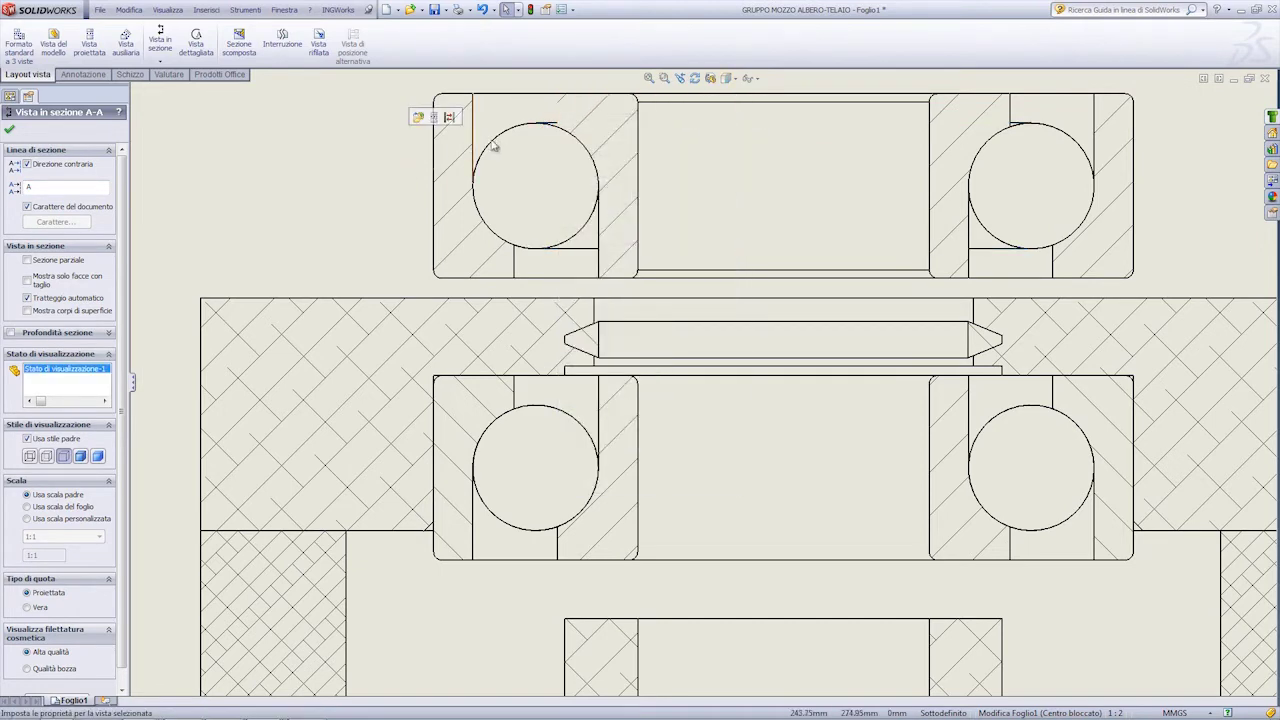
left_click(478, 171)
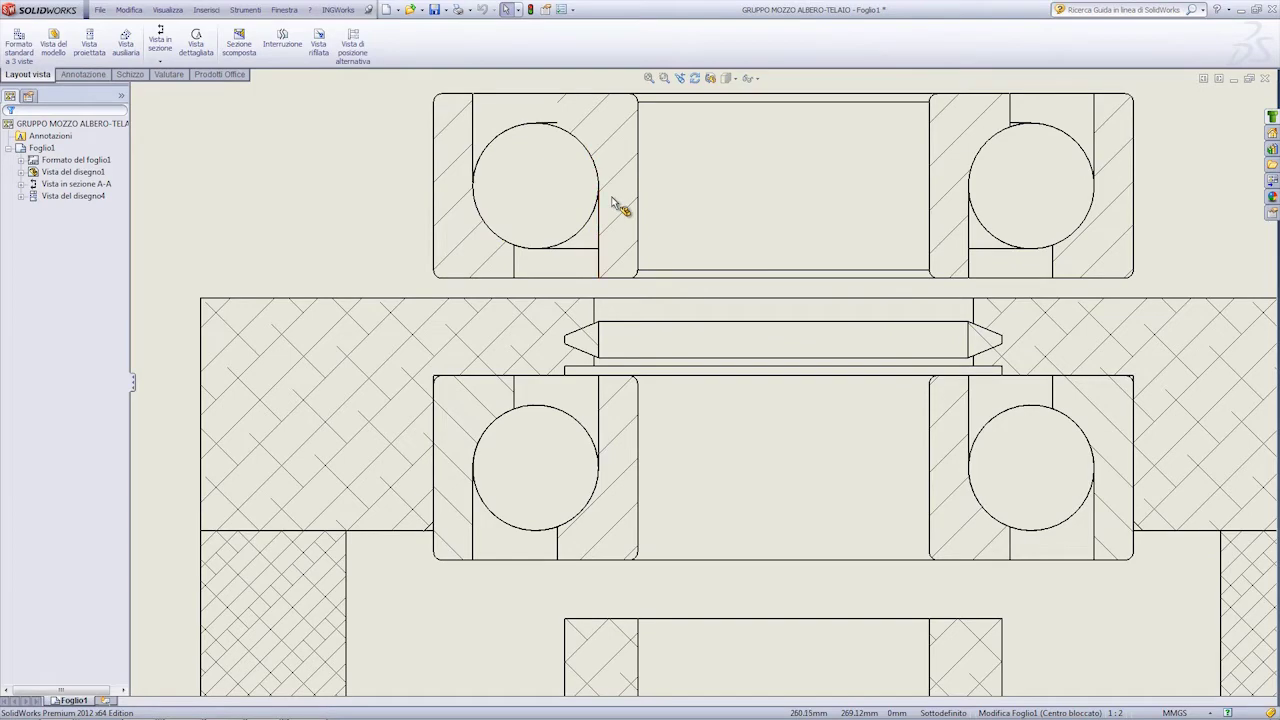
Check the left bearing ring's hatch, then return to the hub assembly and select the prova part.
scroll(614, 206, "down", 1)
scroll(620, 286, "down", 1)
scroll(650, 306, "down", 1)
scroll(909, 346, "up", 2)
scroll(909, 343, "down", 1)
scroll(909, 346, "down", 1)
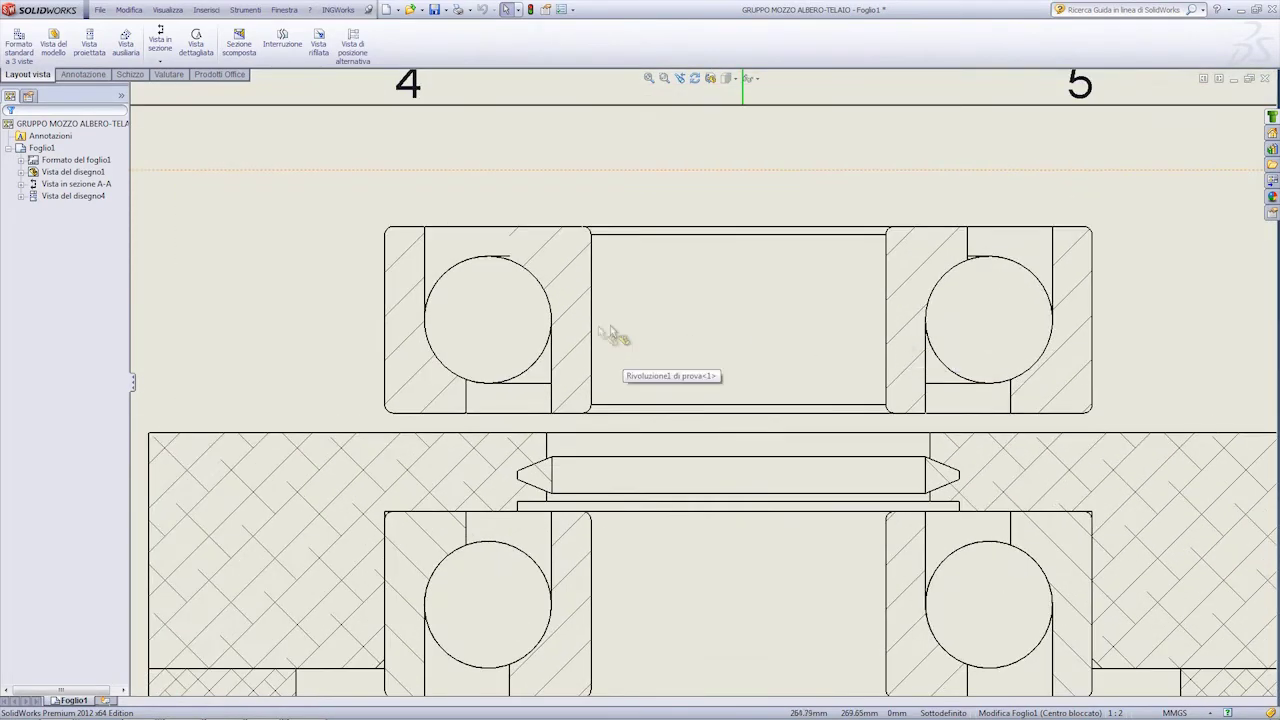
left_click(574, 314)
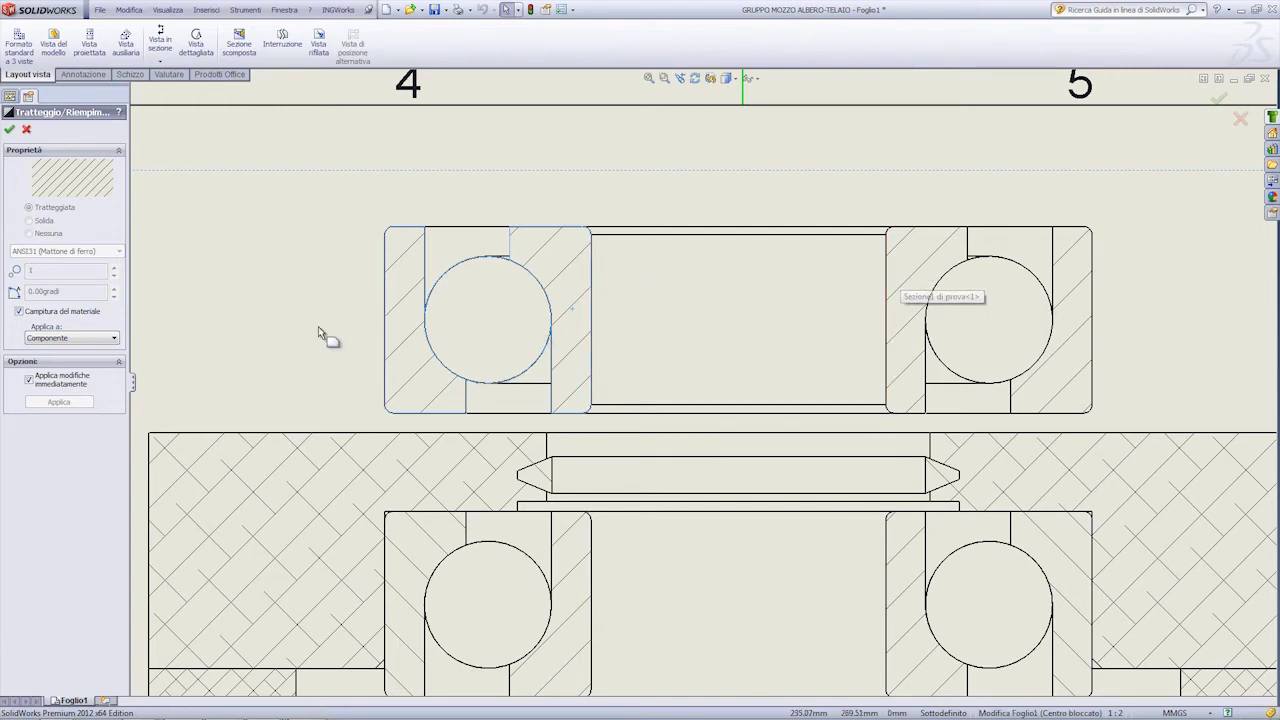
left_click(27, 129)
left_click(262, 244)
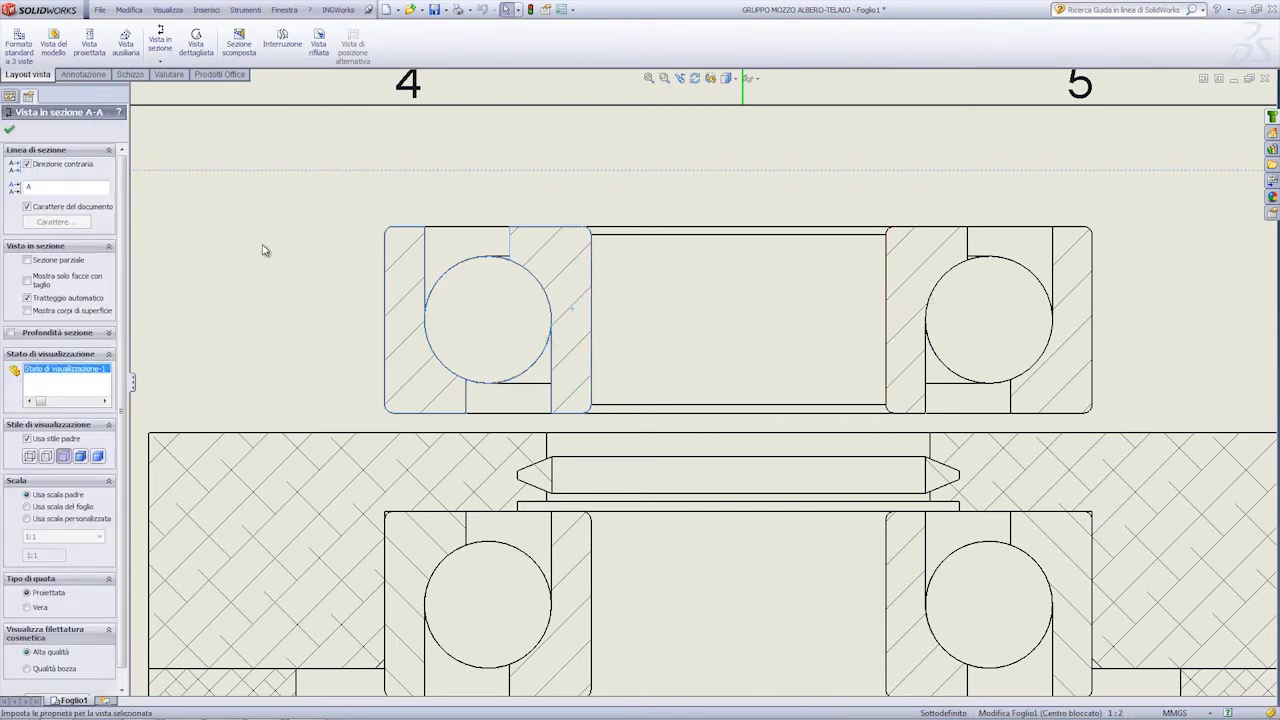
left_click(707, 347)
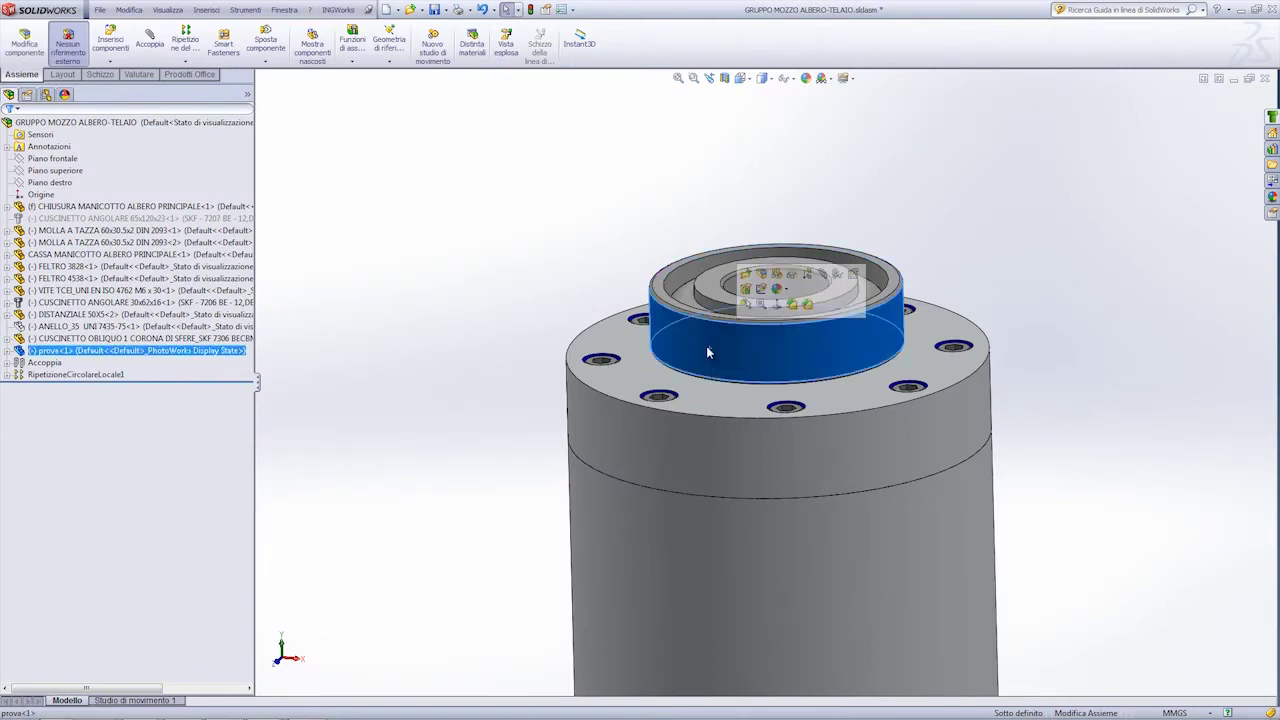
Delete the prova part and isolate the CUSCINETTO ANGOLARE bearing.
key("Delete")
key("Return")
scroll(751, 400, "down", 3)
mouse_move(886, 543)
middle_mouse_down()
mouse_move(457, 268)
mouse_move(394, 283)
middle_mouse_up()
left_click(165, 218)
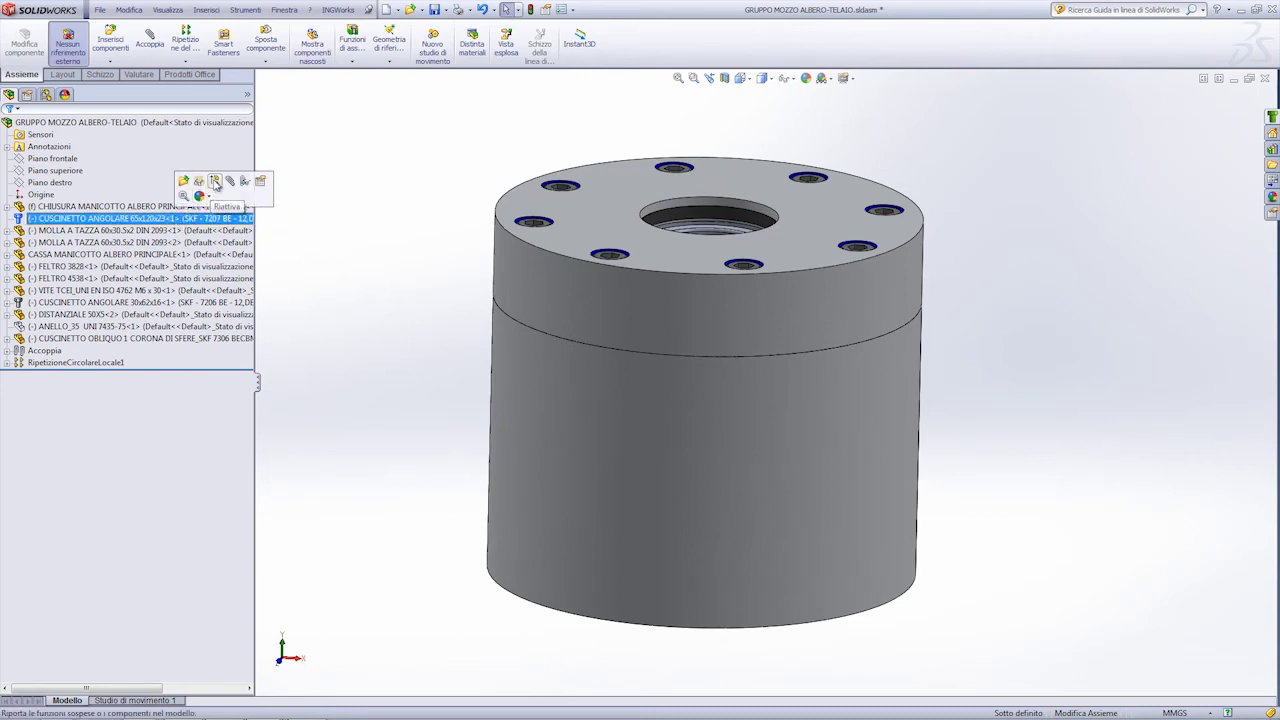
left_click(215, 183)
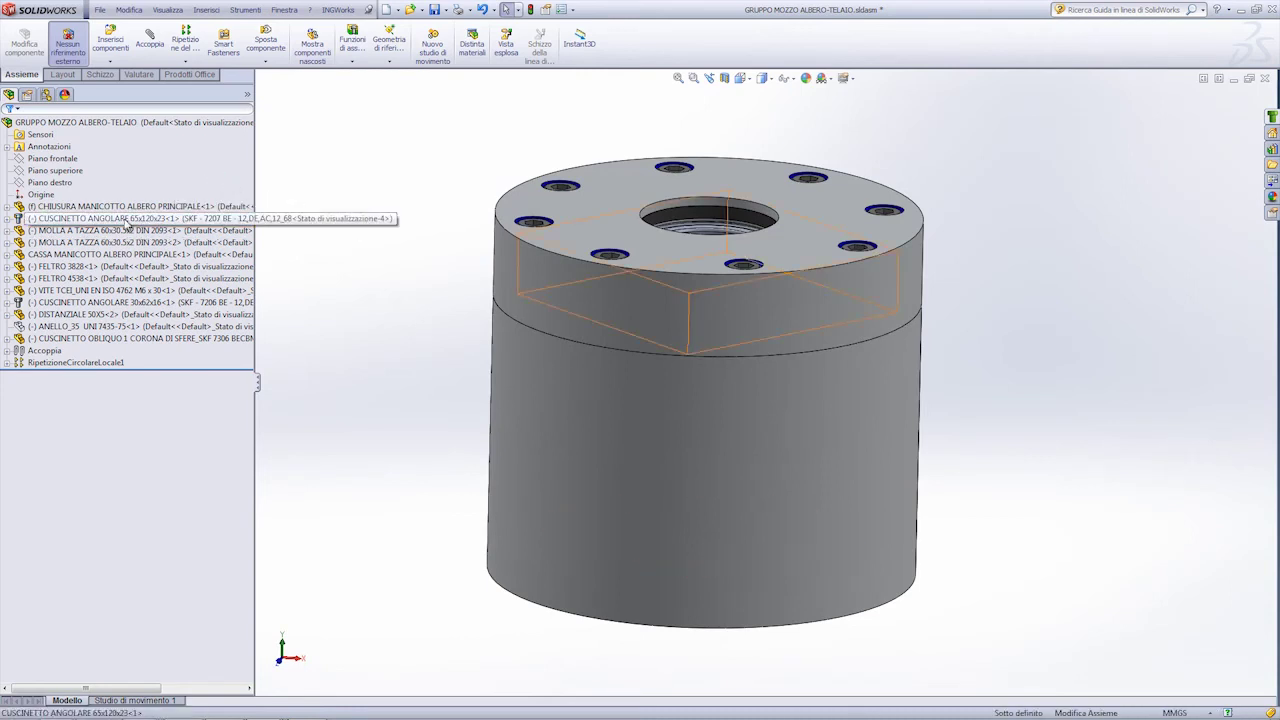
left_click(126, 221)
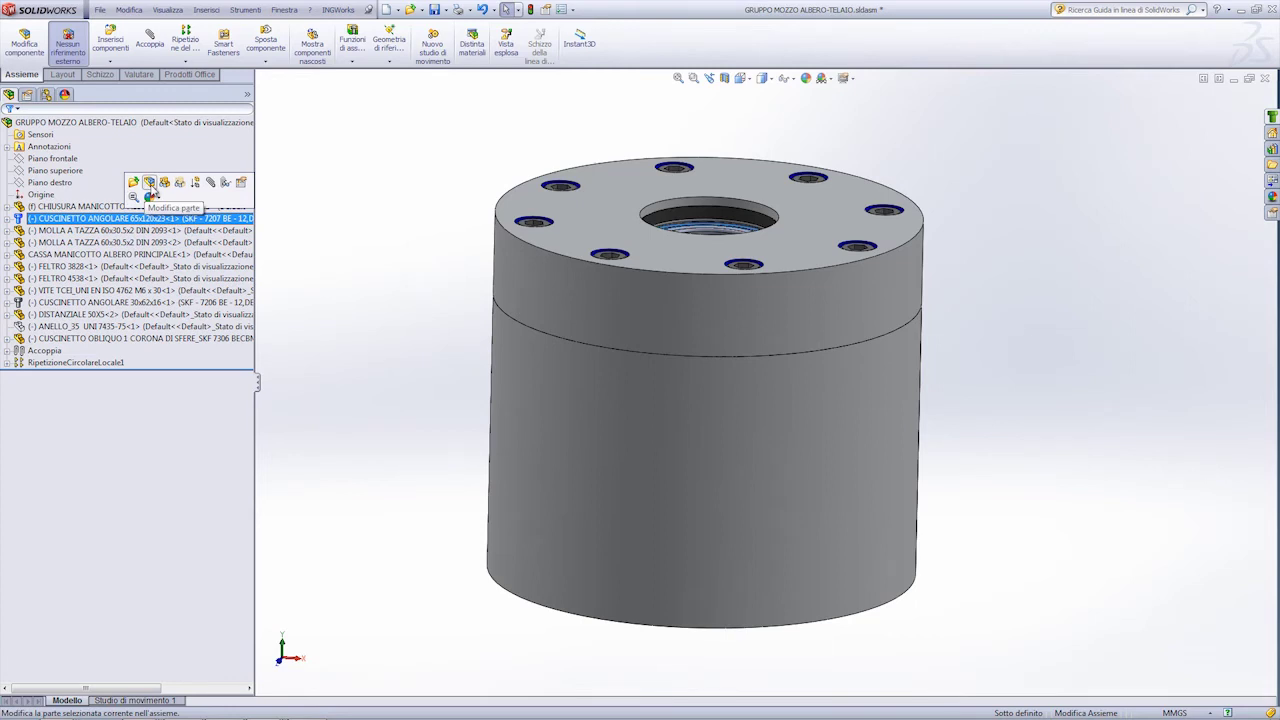
right_click(102, 225)
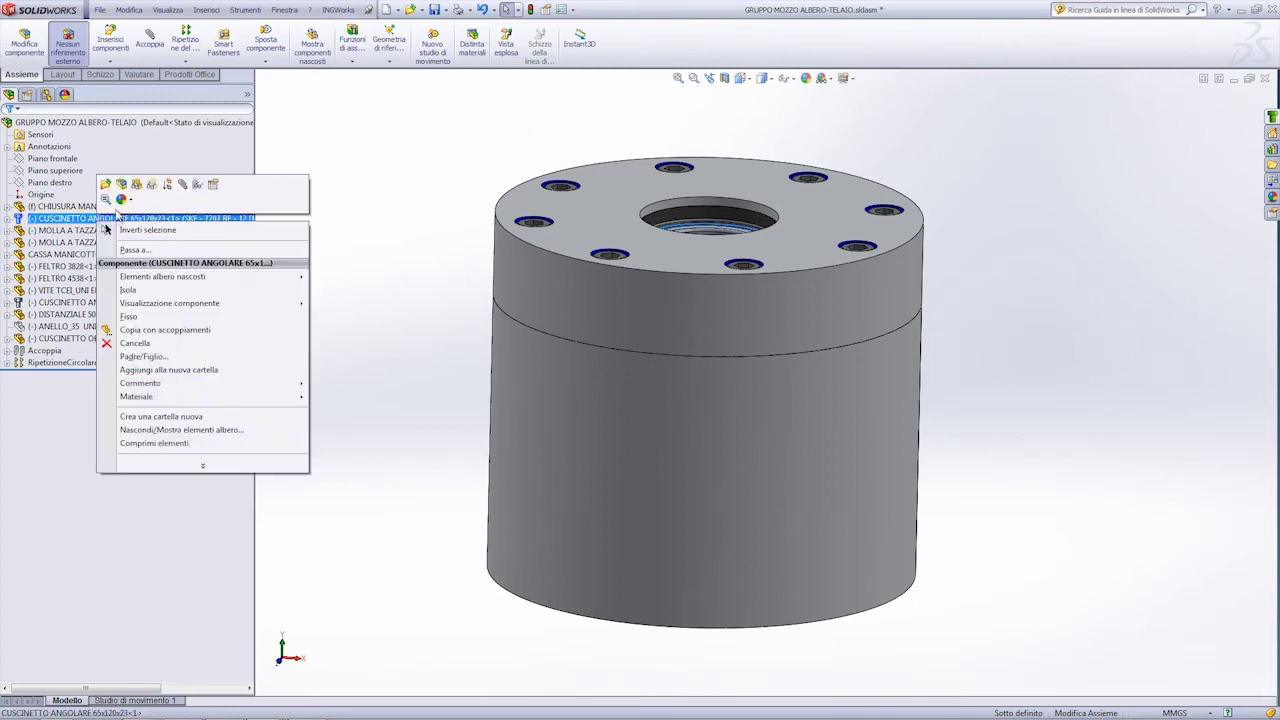
left_click(130, 289)
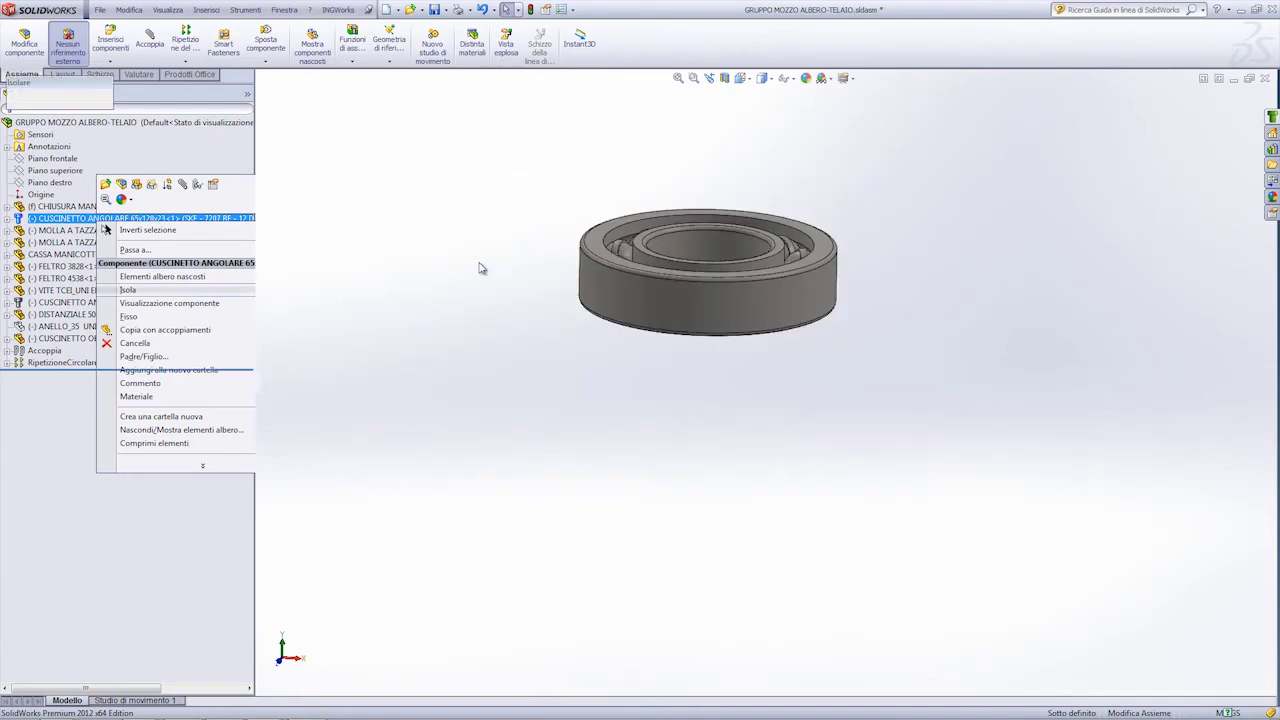
Section the isolated bearing to inspect its ball, then turn the section cut off.
key("ctrl+7")
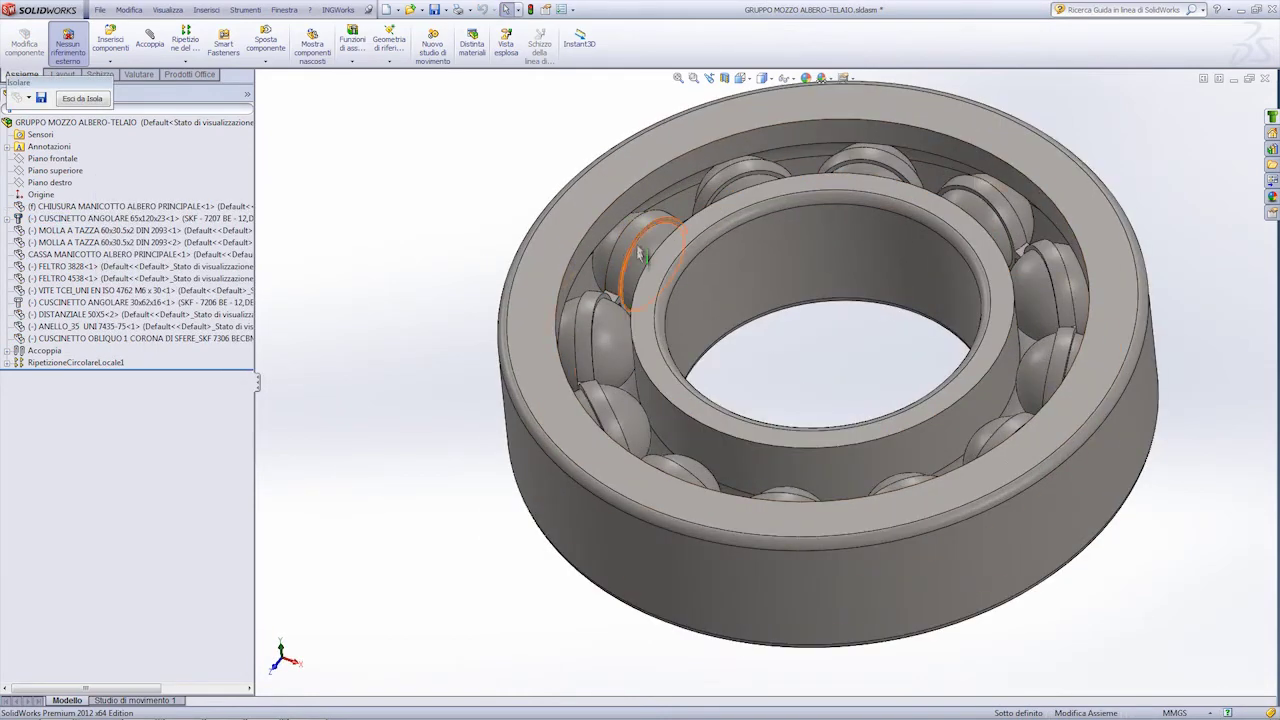
middle_click_drag(592, 330, 592, 357)
key("ctrl+7")
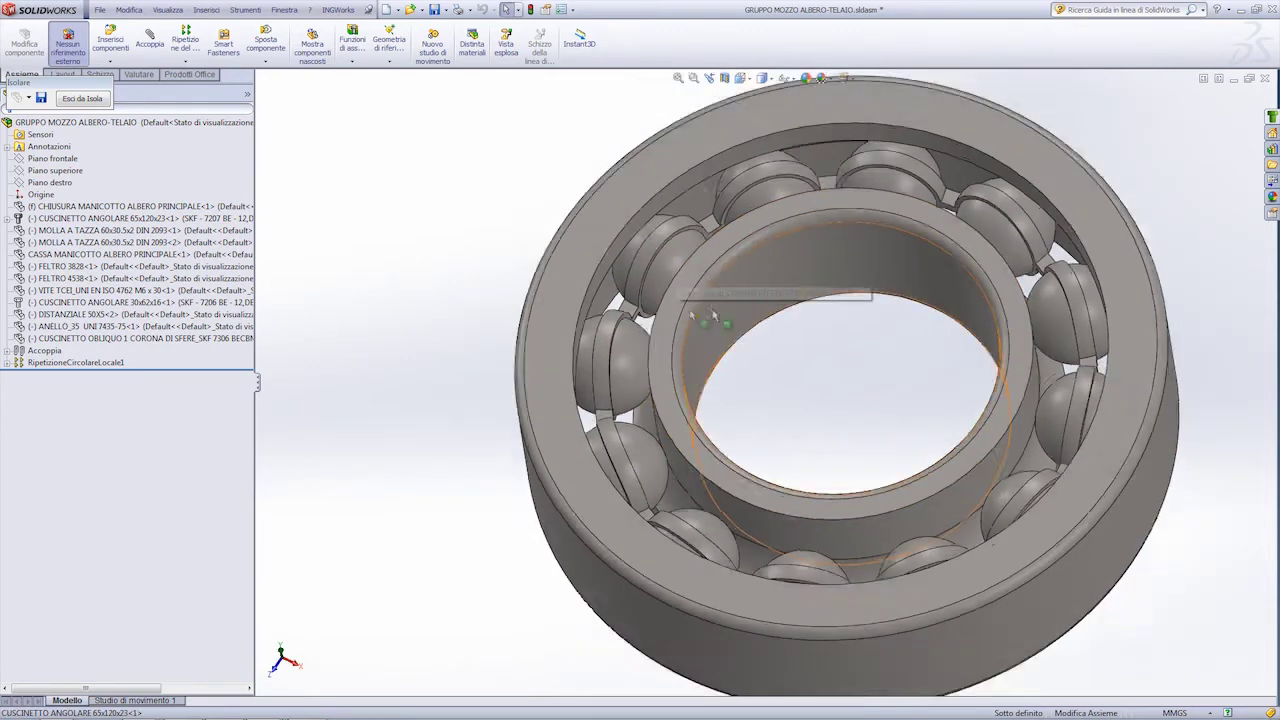
left_click(725, 79)
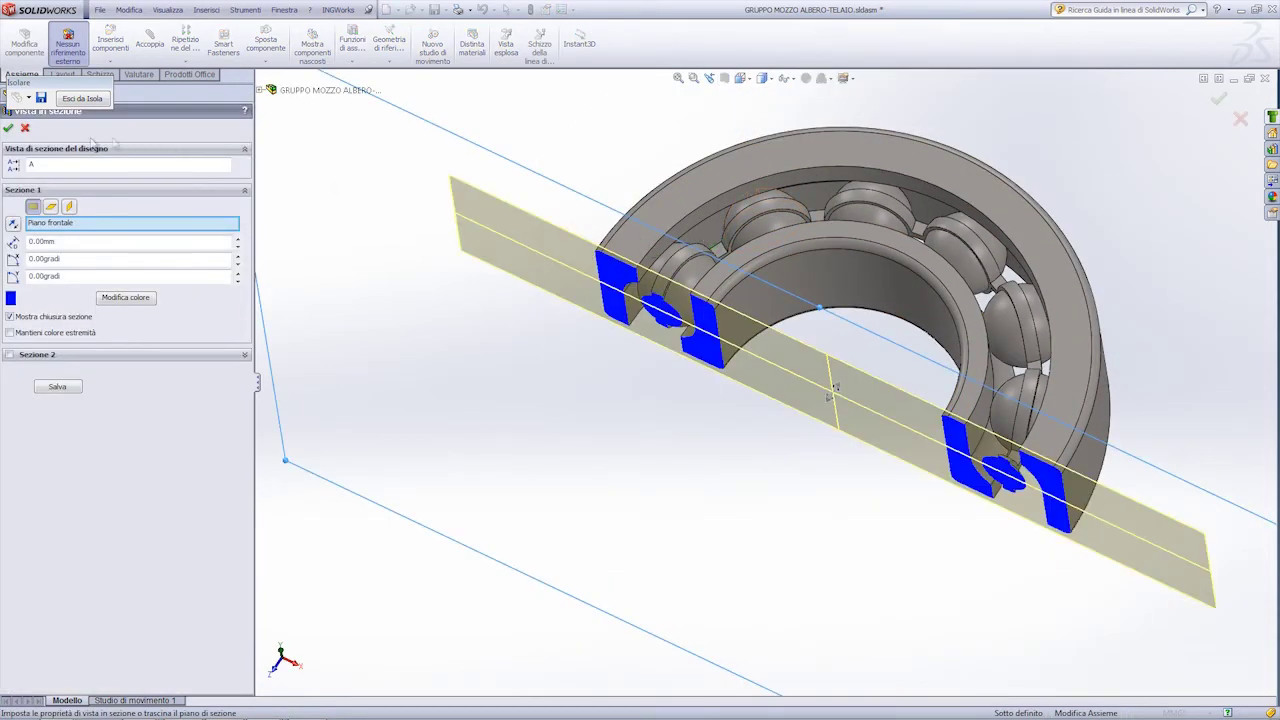
left_click(8, 130)
middle_click_drag(514, 257, 566, 206)
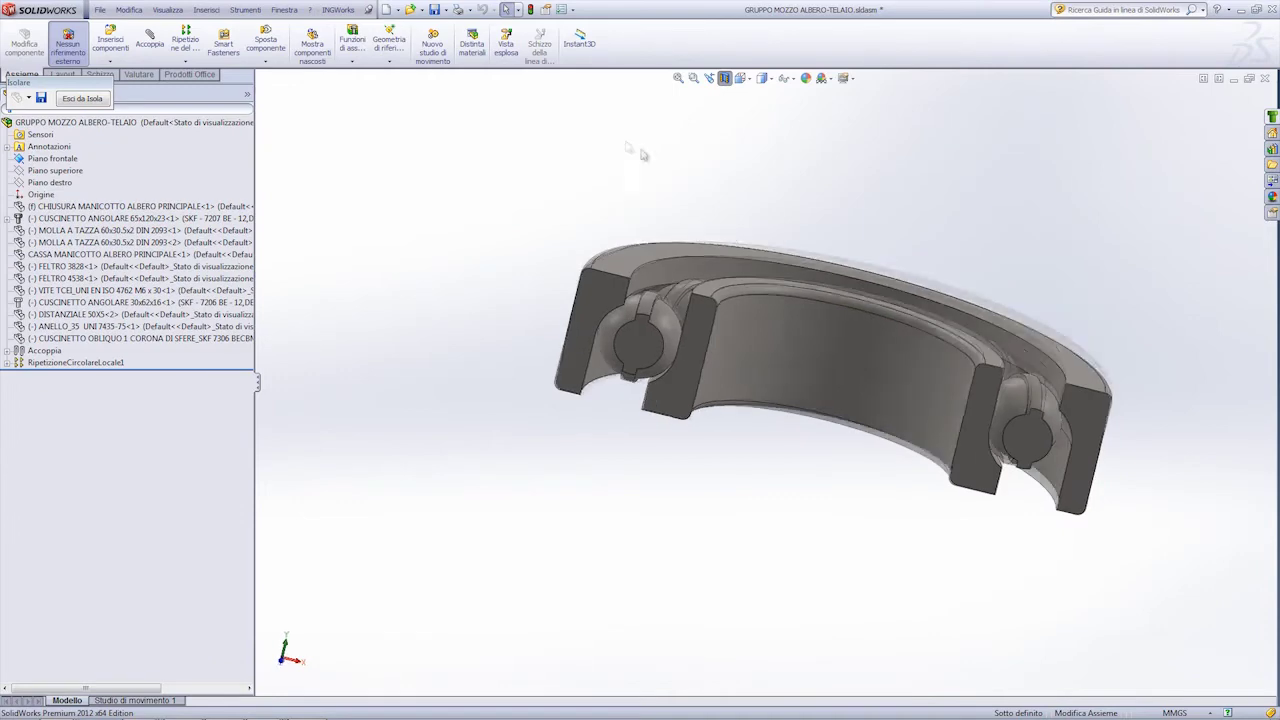
scroll(660, 310, "down", 3)
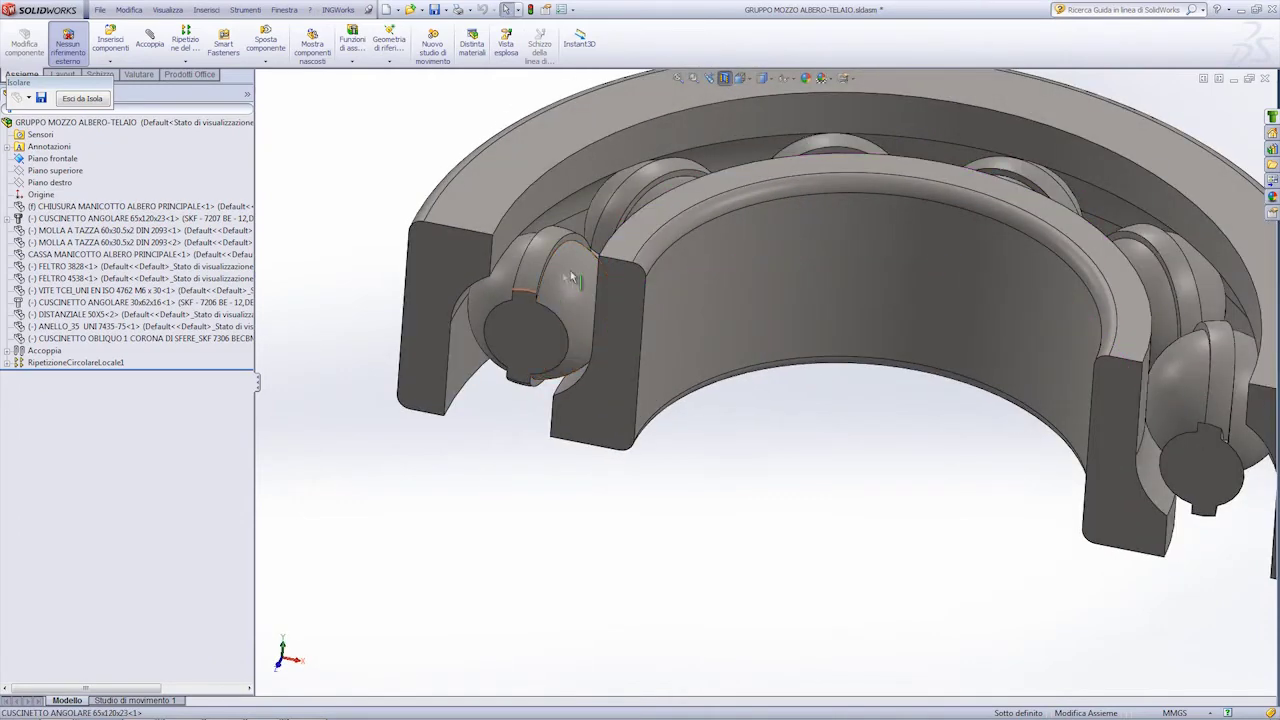
middle_click_drag(553, 300, 525, 280)
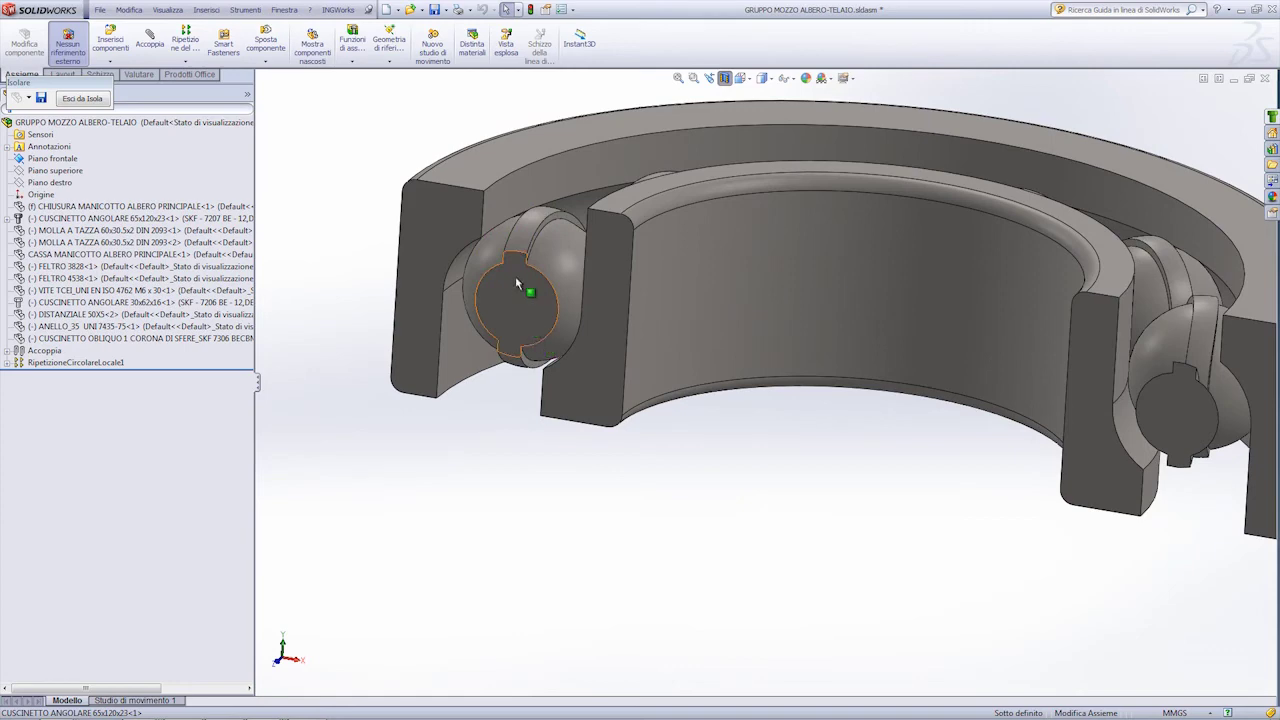
mouse_move(522, 306)
middle_mouse_down()
mouse_move(483, 257)
mouse_move(555, 285)
middle_mouse_up()
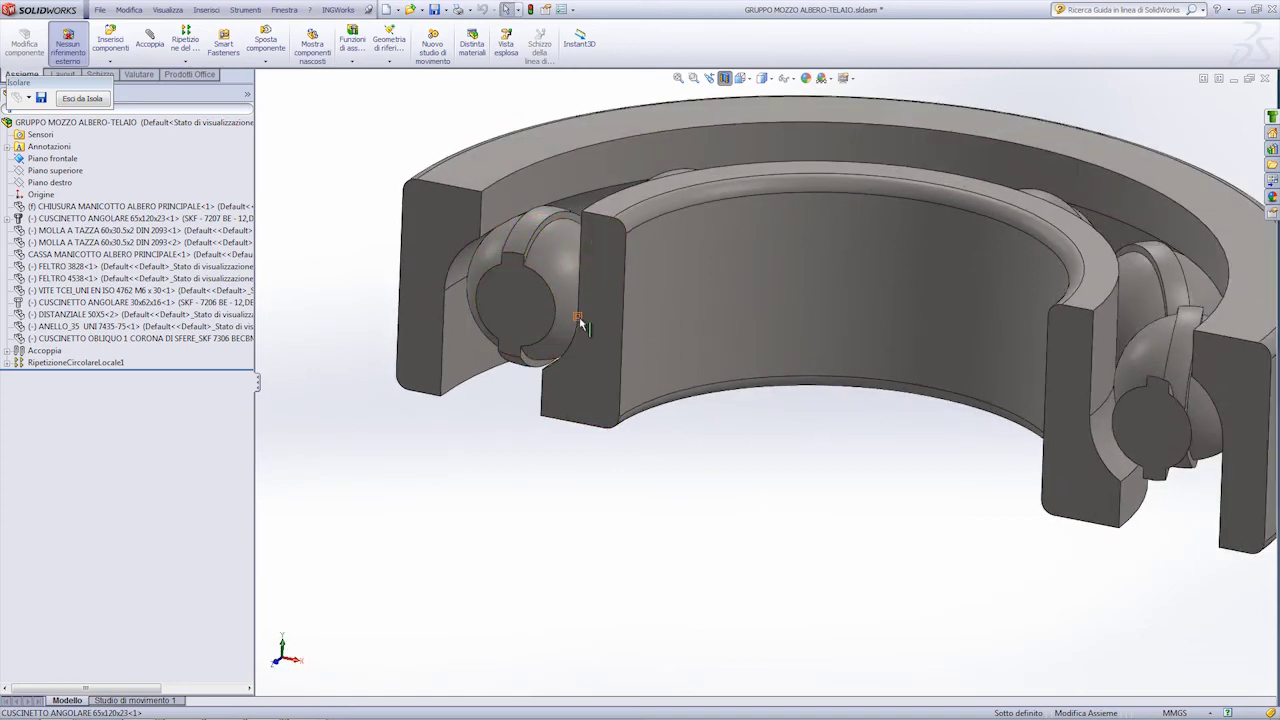
scroll(582, 326, "up", 2)
left_click(722, 86)
key("ctrl+Tab")
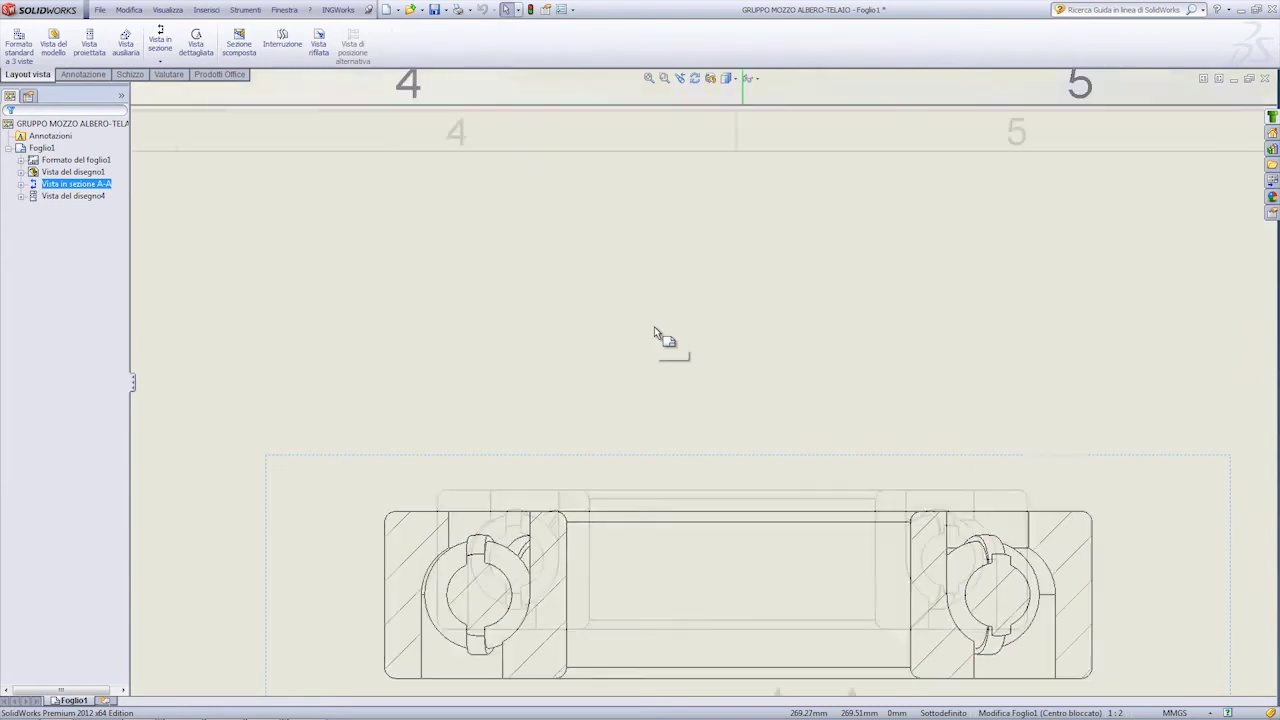
Zoom the drawing's section, then switch back to the GRUPPO MOZZO ALBERO-TELAIO assembly with the isolated bearing.
scroll(680, 350, "up", 3)
scroll(694, 491, "up", 2)
scroll(760, 510, "down", 2)
key("ctrl+Tab")
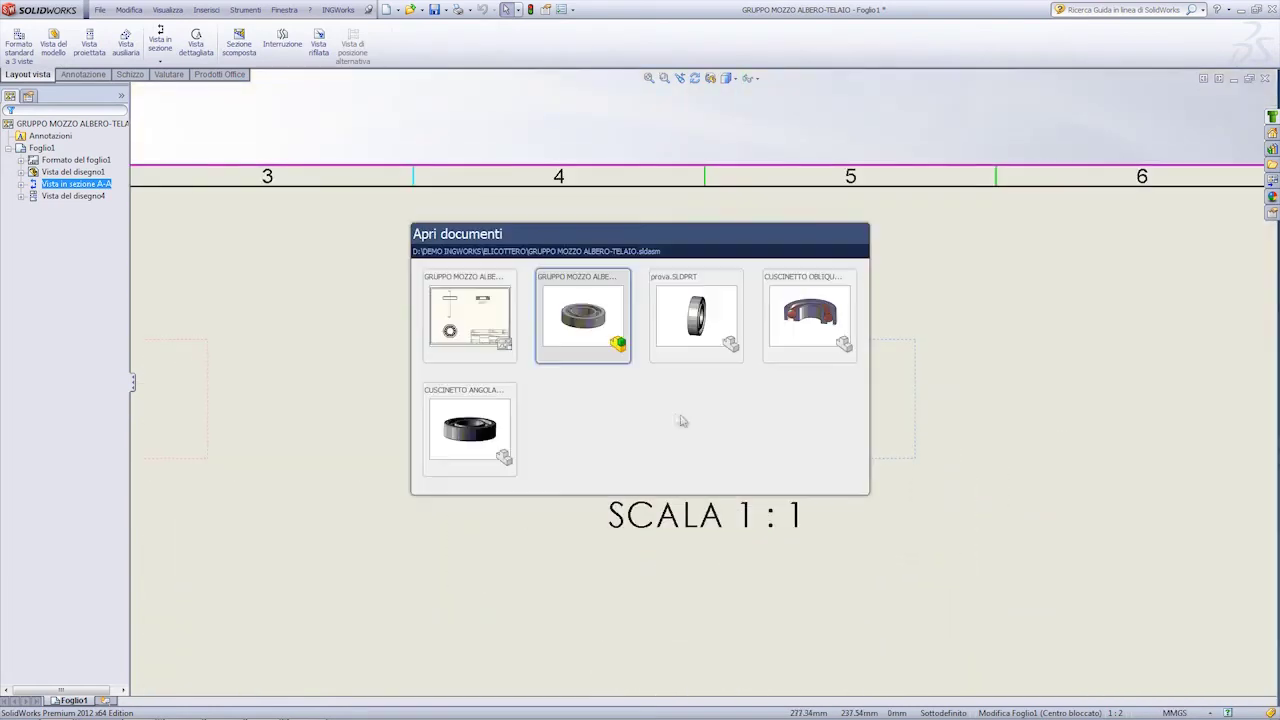
key("ctrl+Tab")
key("ctrl+Tab")
key("ctrl+Tab")
key("ctrl+Tab")
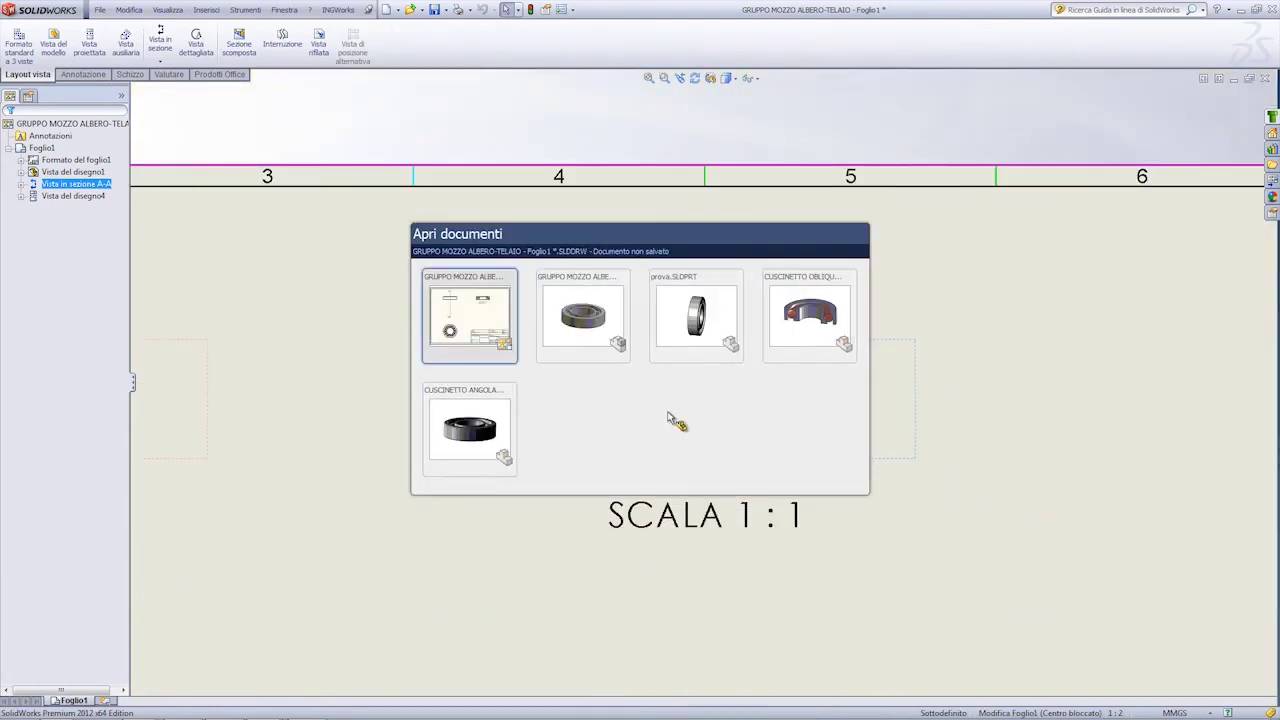
scroll(620, 428, "down", 1)
scroll(620, 428, "down", 2)
scroll(608, 411, "down", 2)
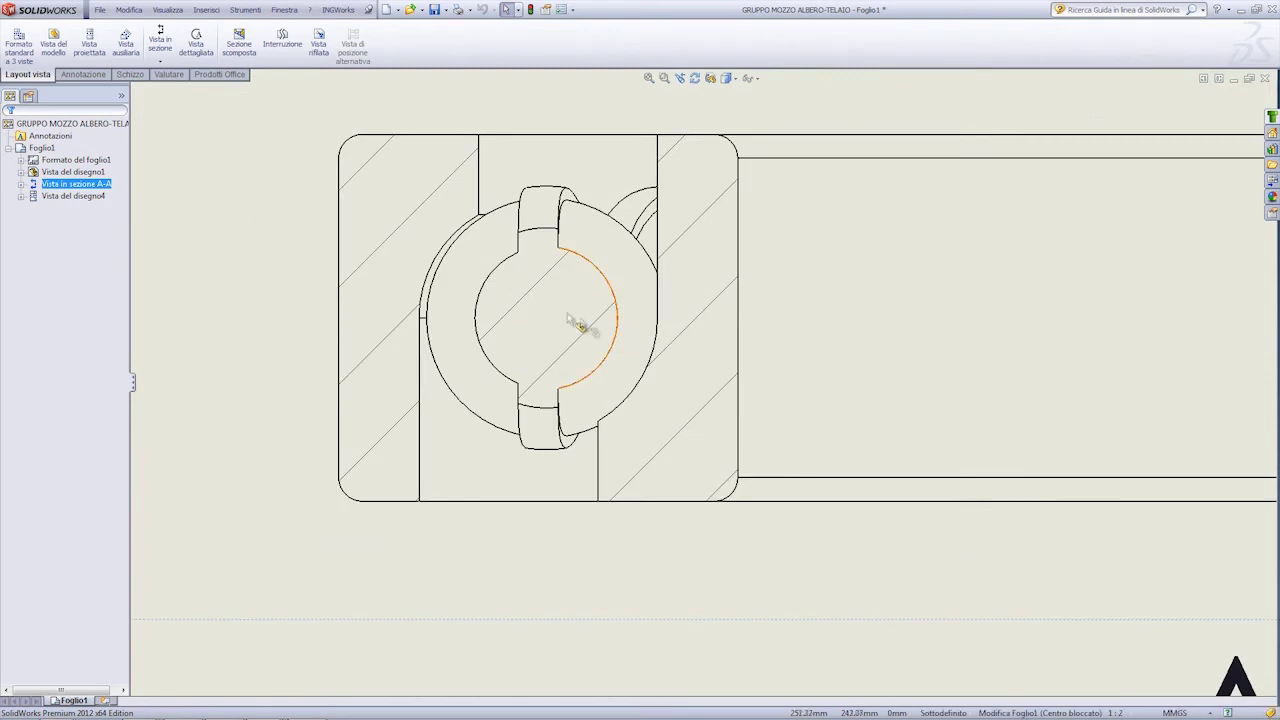
key("ctrl+Tab")
key("ctrl+Tab")
key("ctrl+Tab")
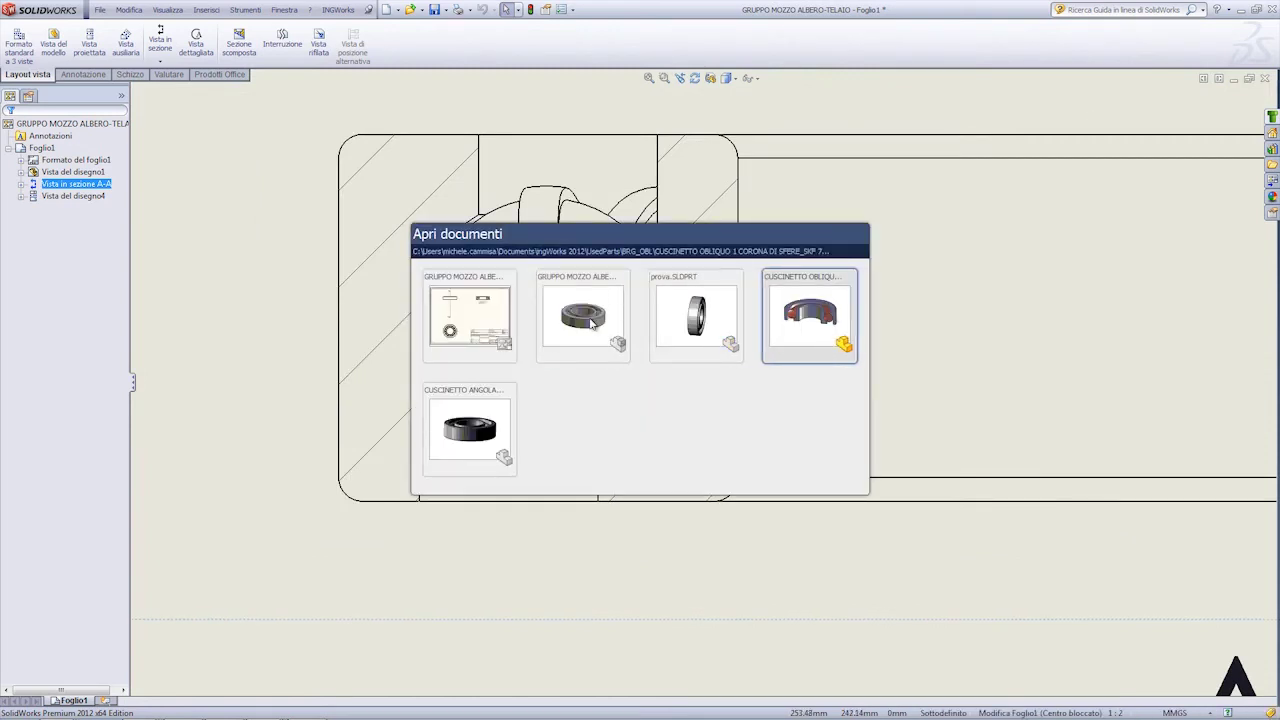
left_click(590, 318)
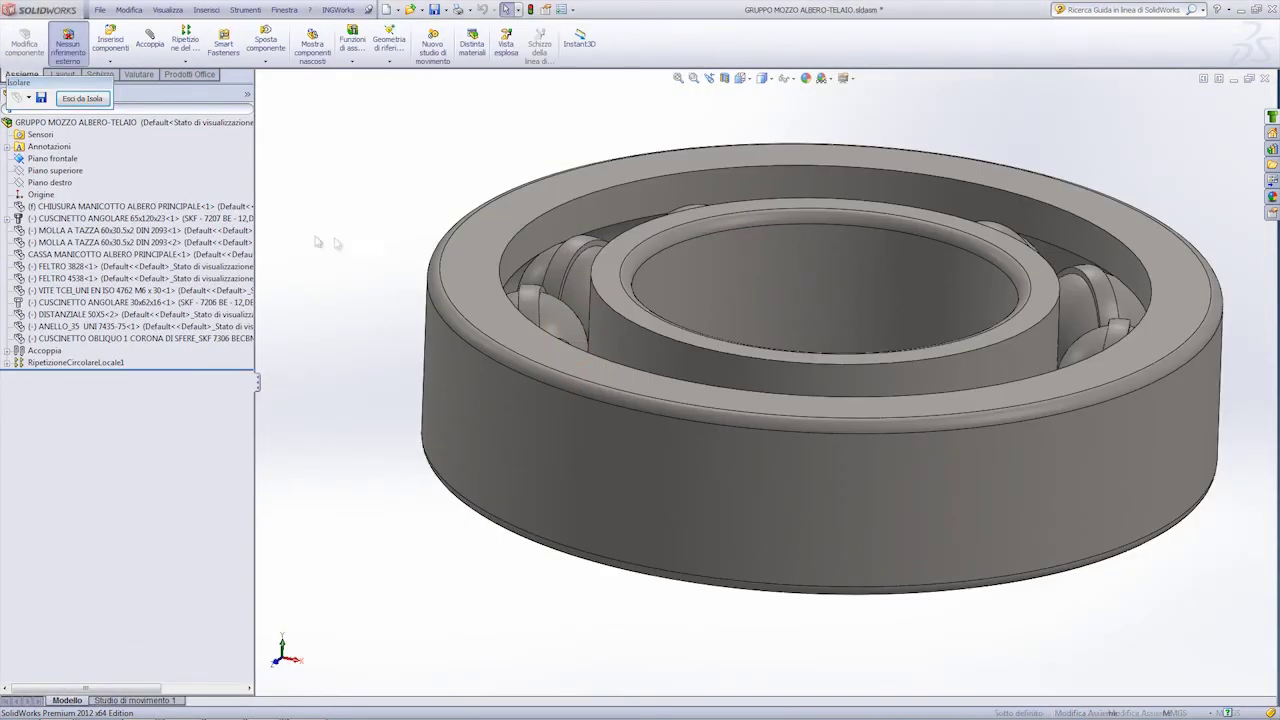
Exit isolation and hide the old CUSCINETTO ANGOLARE 65x120x23 bearing.
key("Escape")
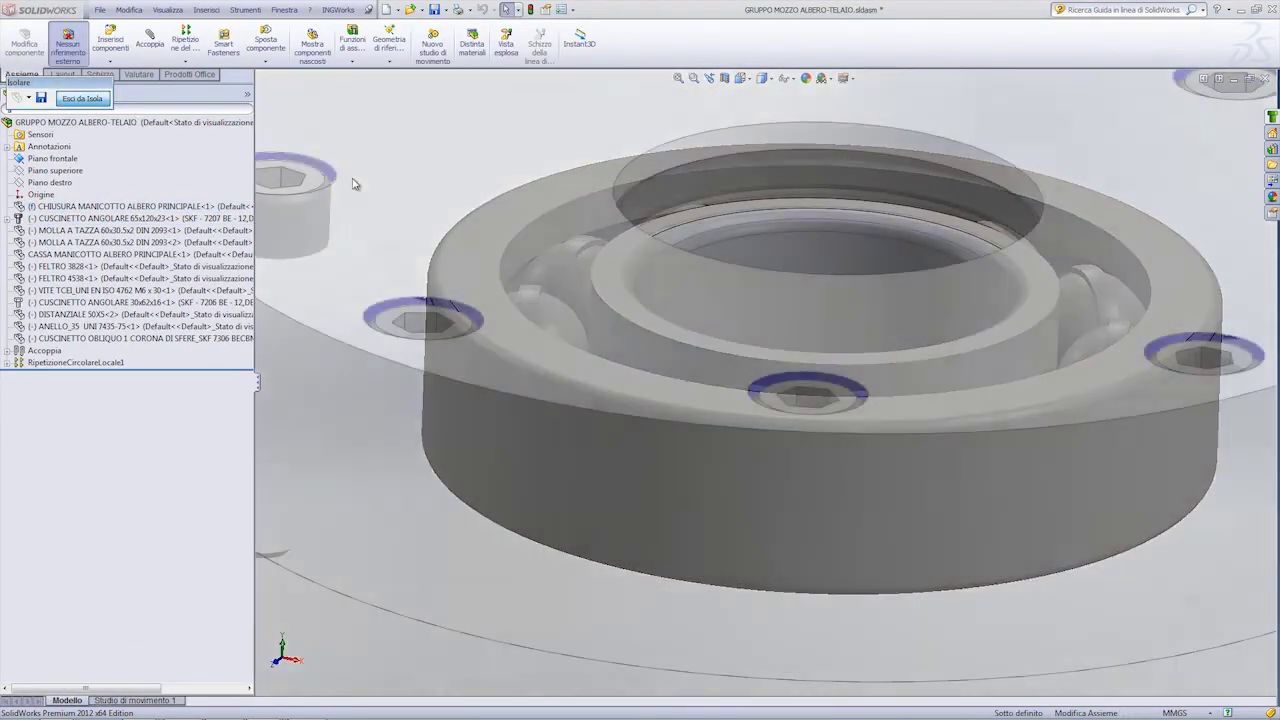
scroll(840, 424, "down", 2)
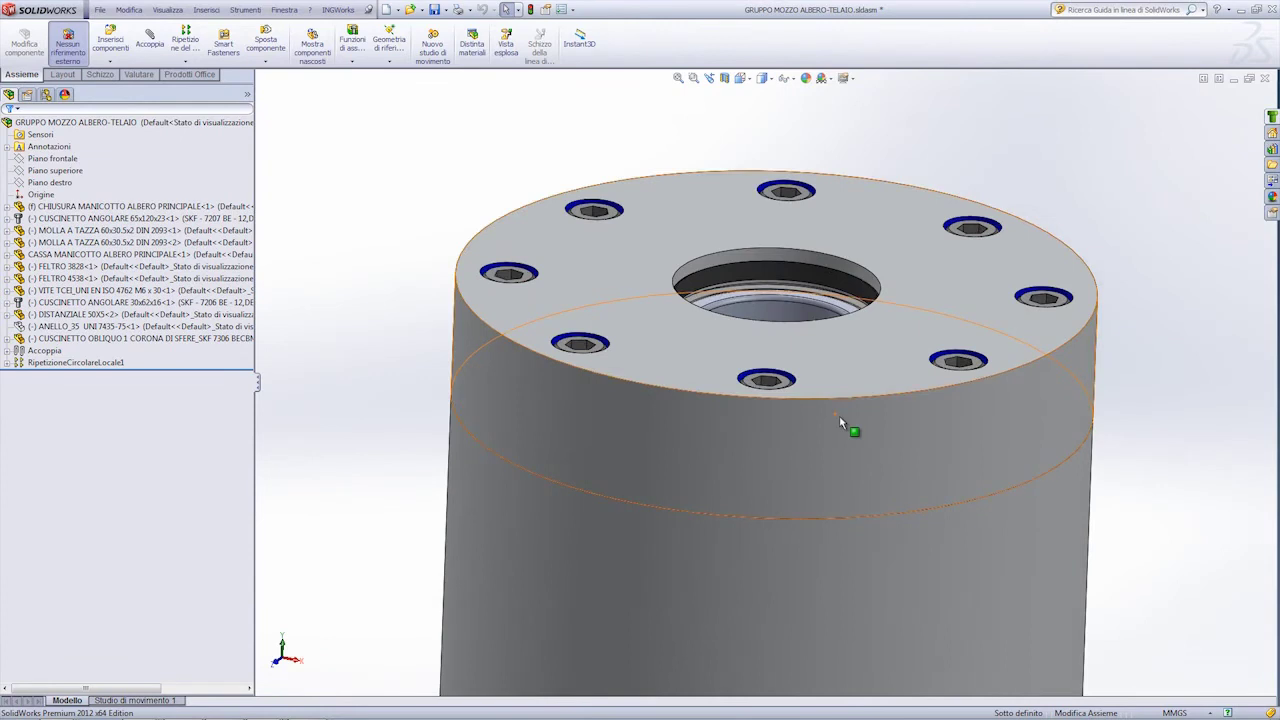
right_click(125, 220)
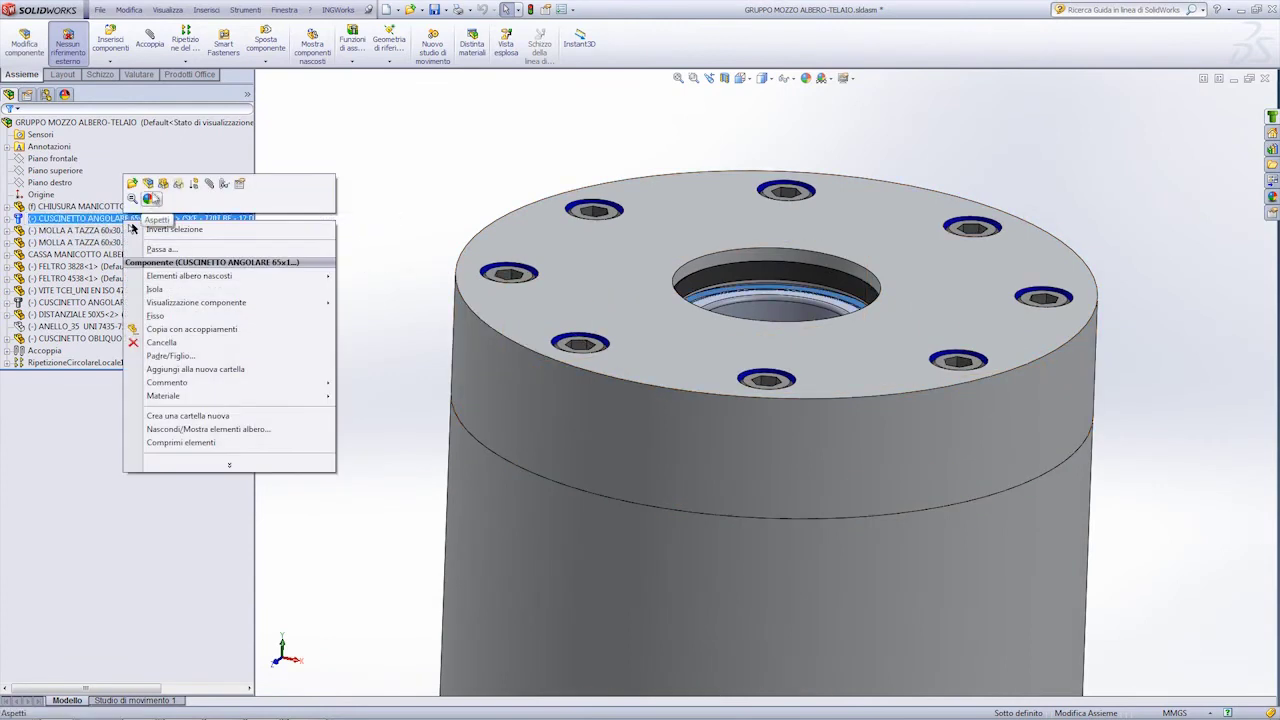
left_click(164, 185)
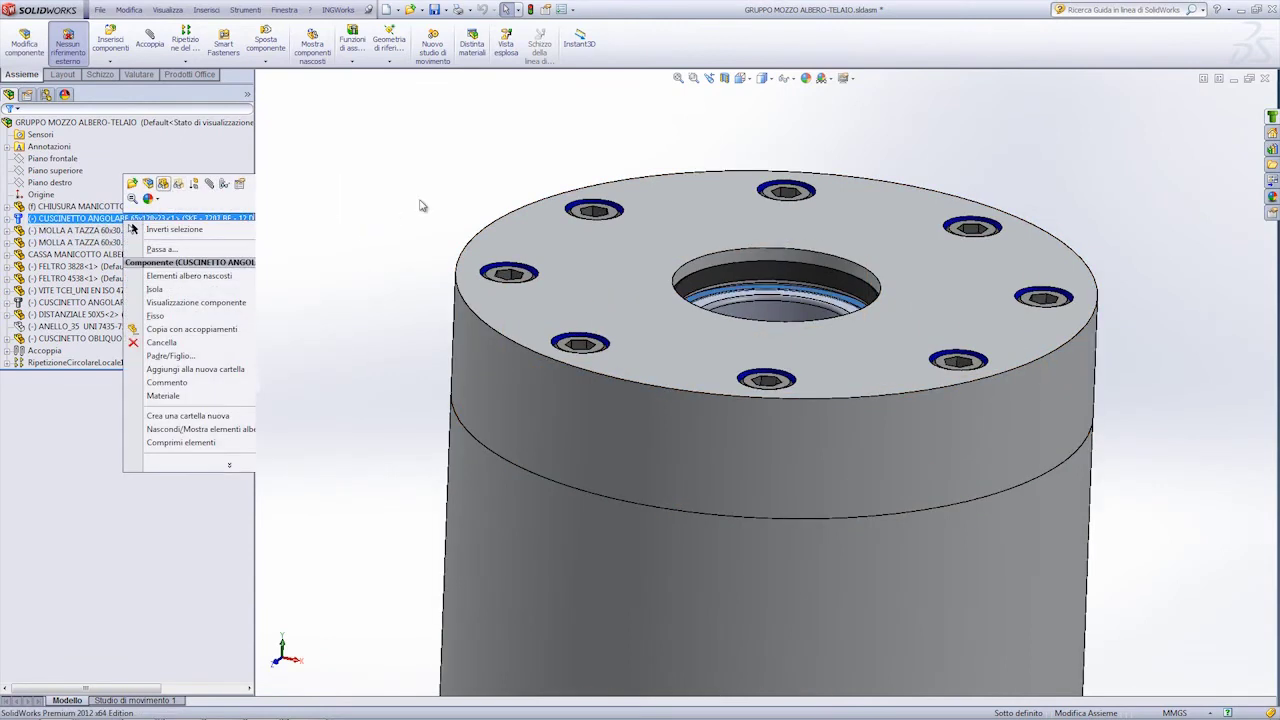
Cut the hub assembly with a section view on the Front Plane.
middle_click_drag(419, 206, 420, 171)
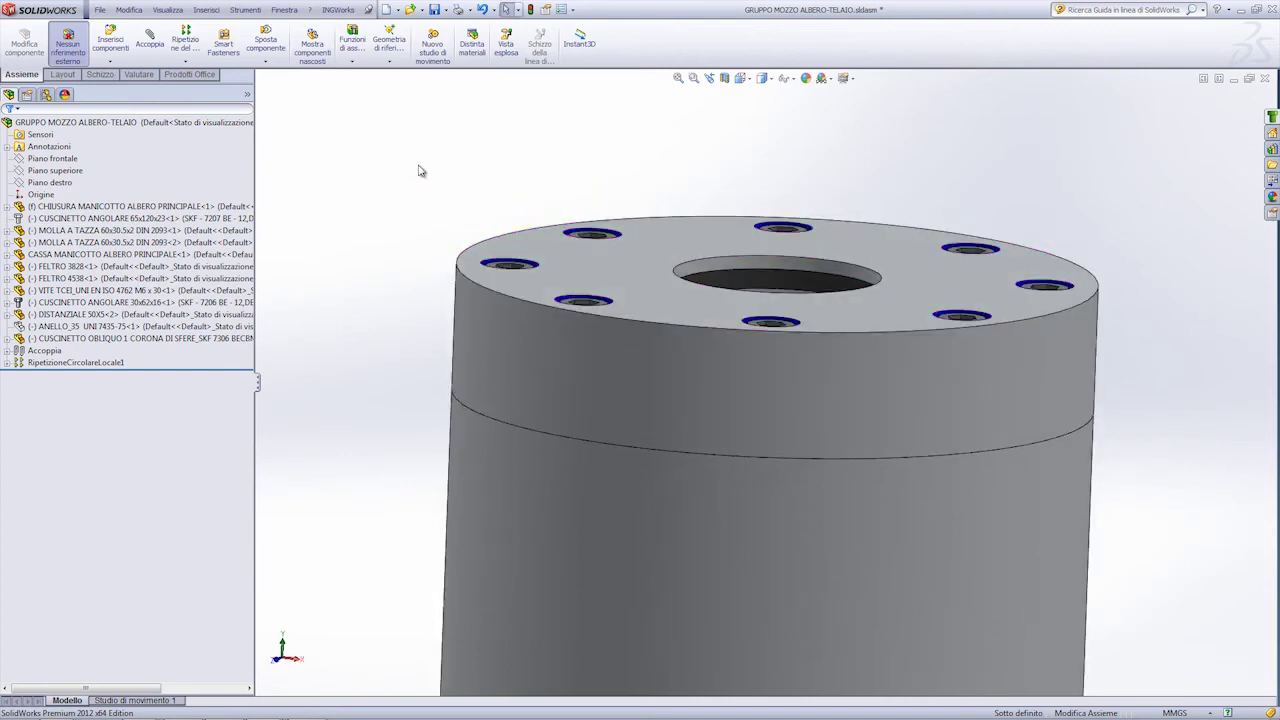
left_click(719, 79)
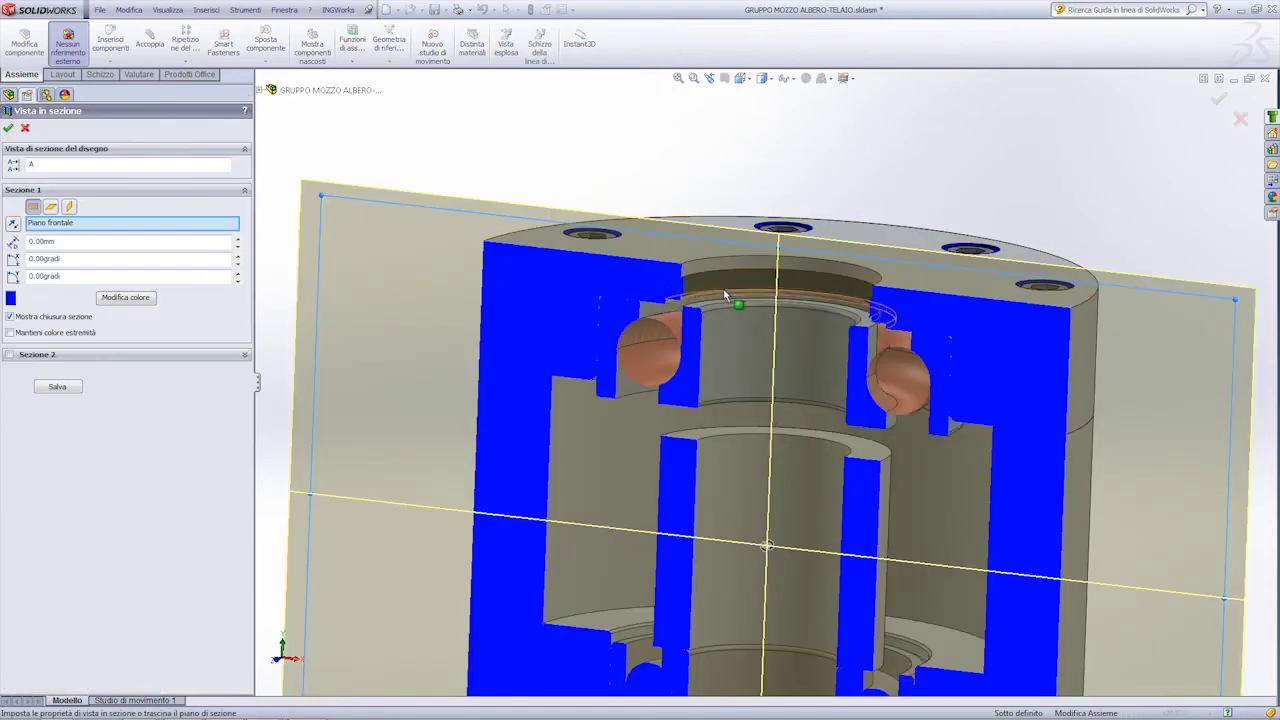
scroll(680, 285, "down", 2)
scroll(700, 300, "down", 2)
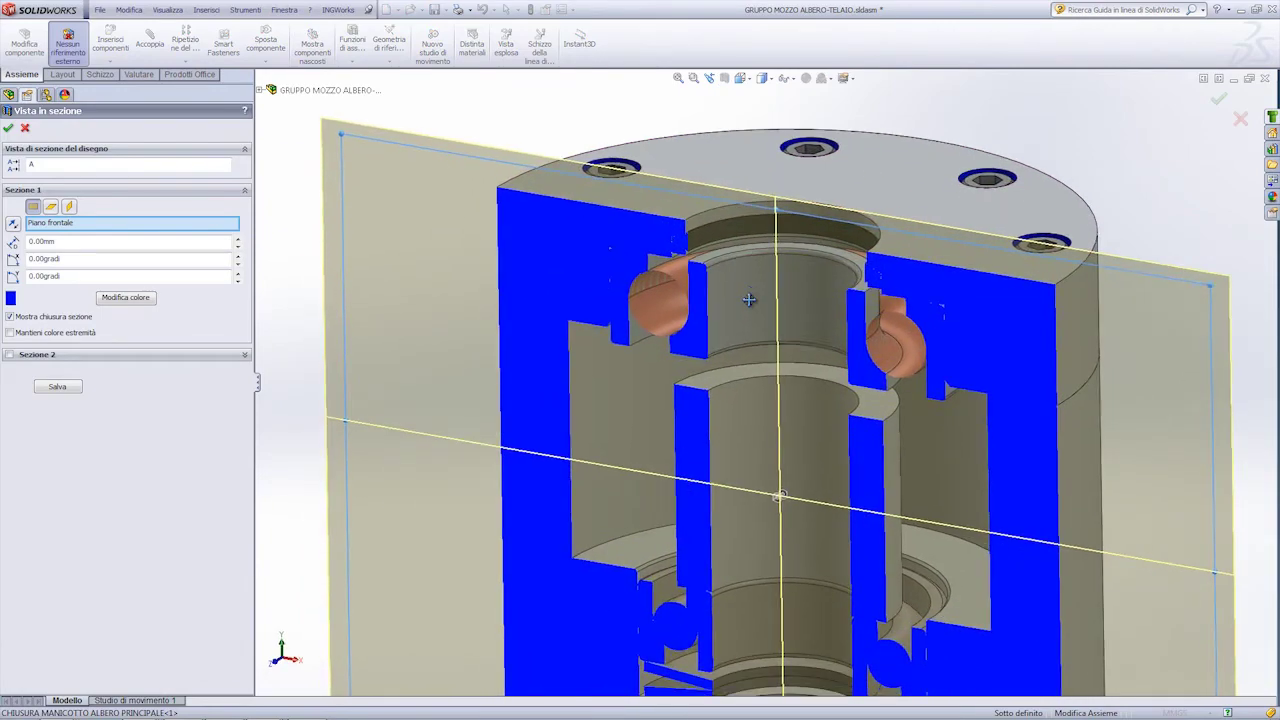
scroll(710, 305, "down", 3)
scroll(700, 303, "down", 3)
scroll(640, 285, "down", 2)
scroll(580, 262, "down", 1)
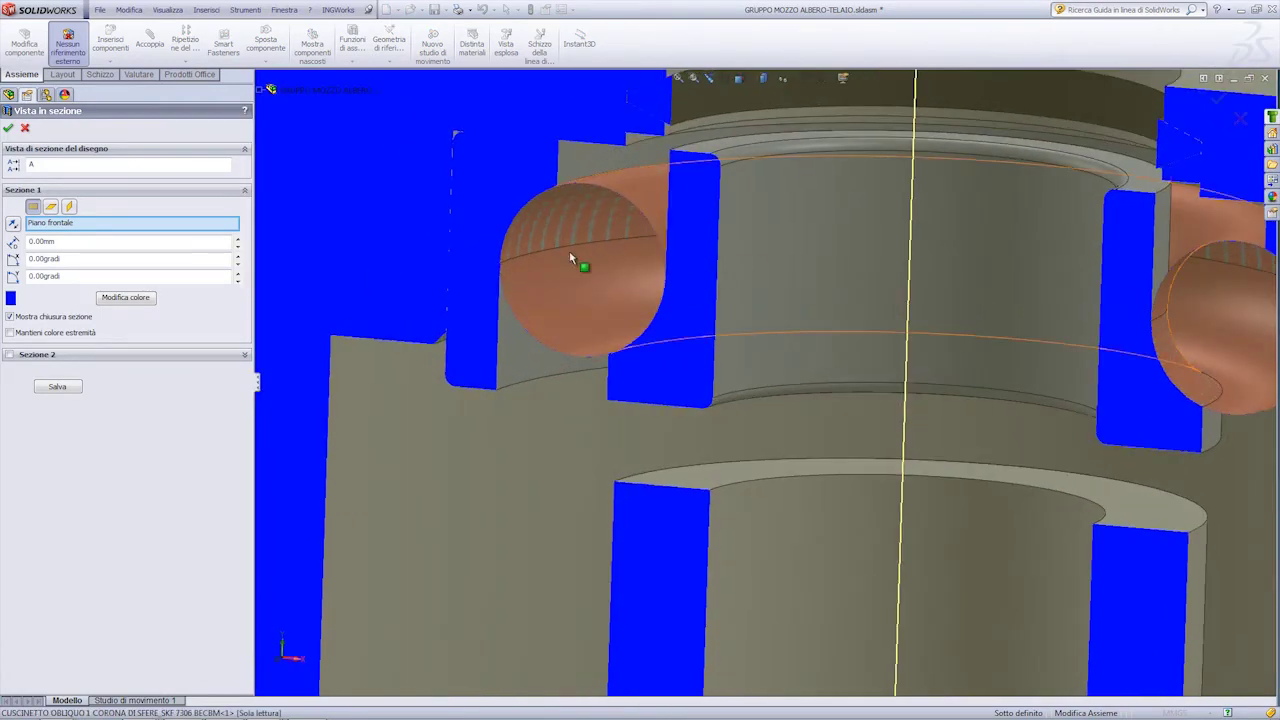
key("Return")
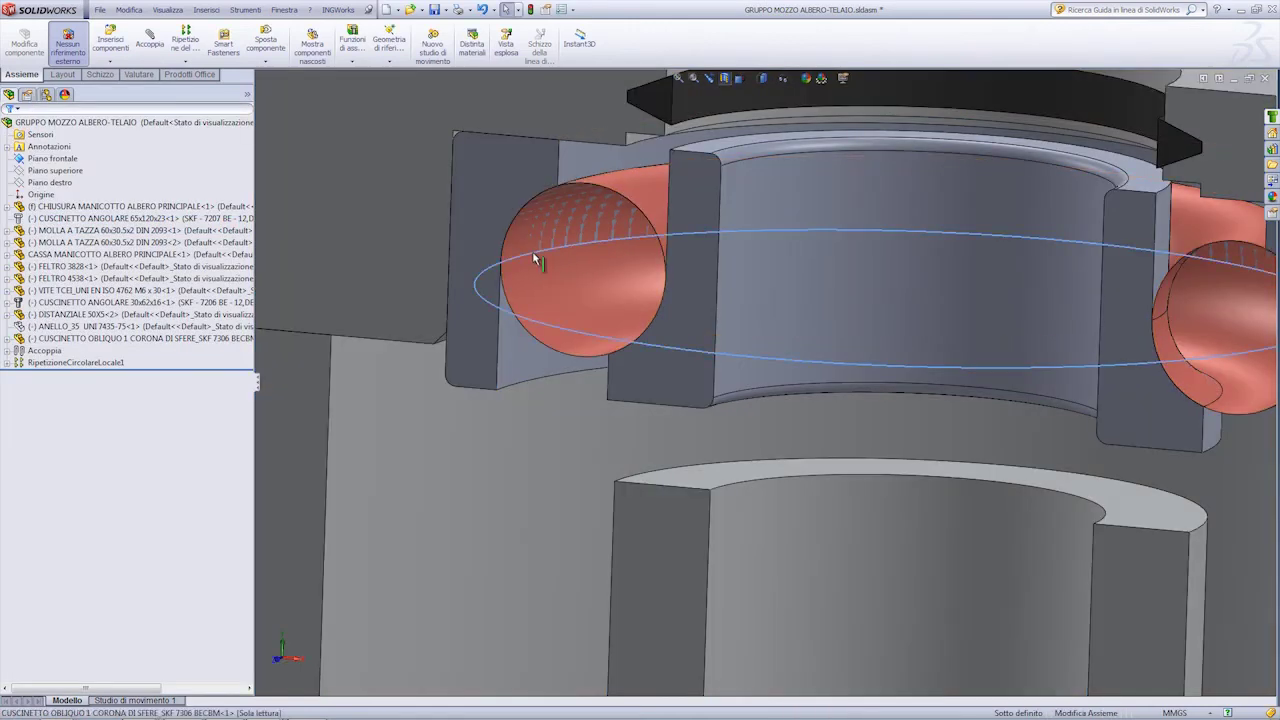
Orbit to inspect the sectioned new bearing, then turn the section cut off.
scroll(687, 257, "up", 3)
middle_click_drag(687, 257, 688, 263)
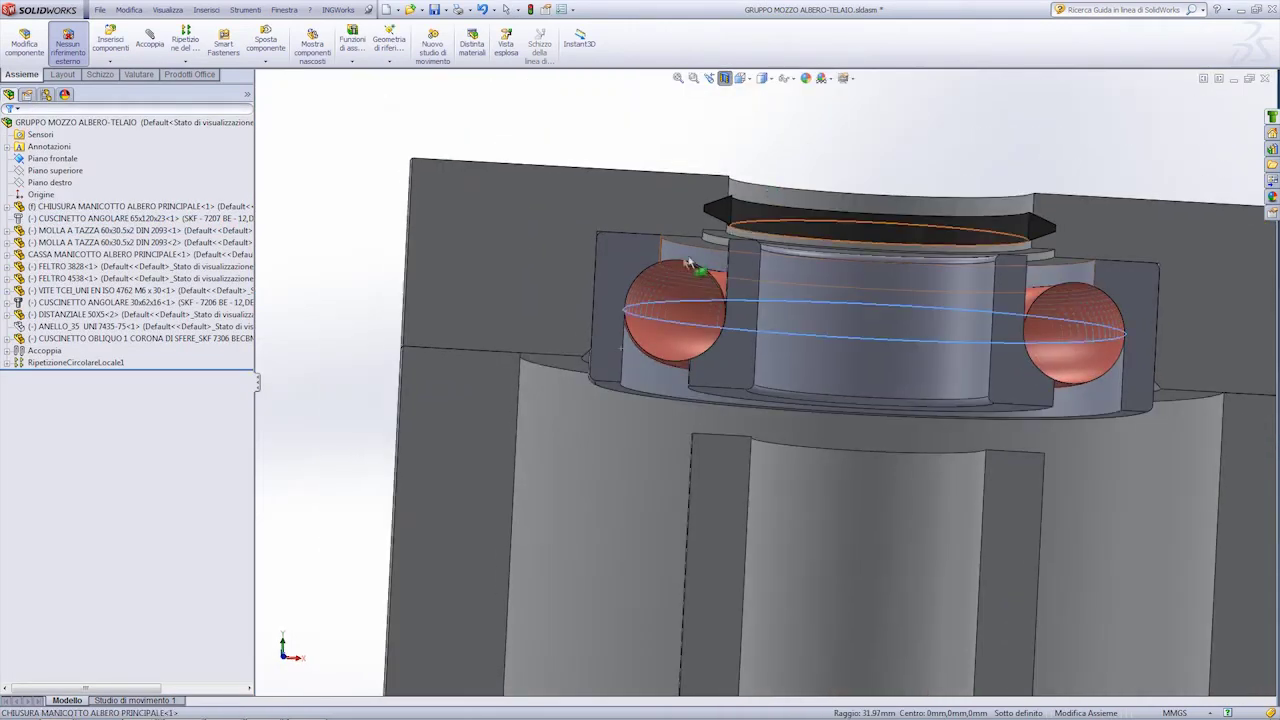
middle_click_drag(703, 270, 625, 336)
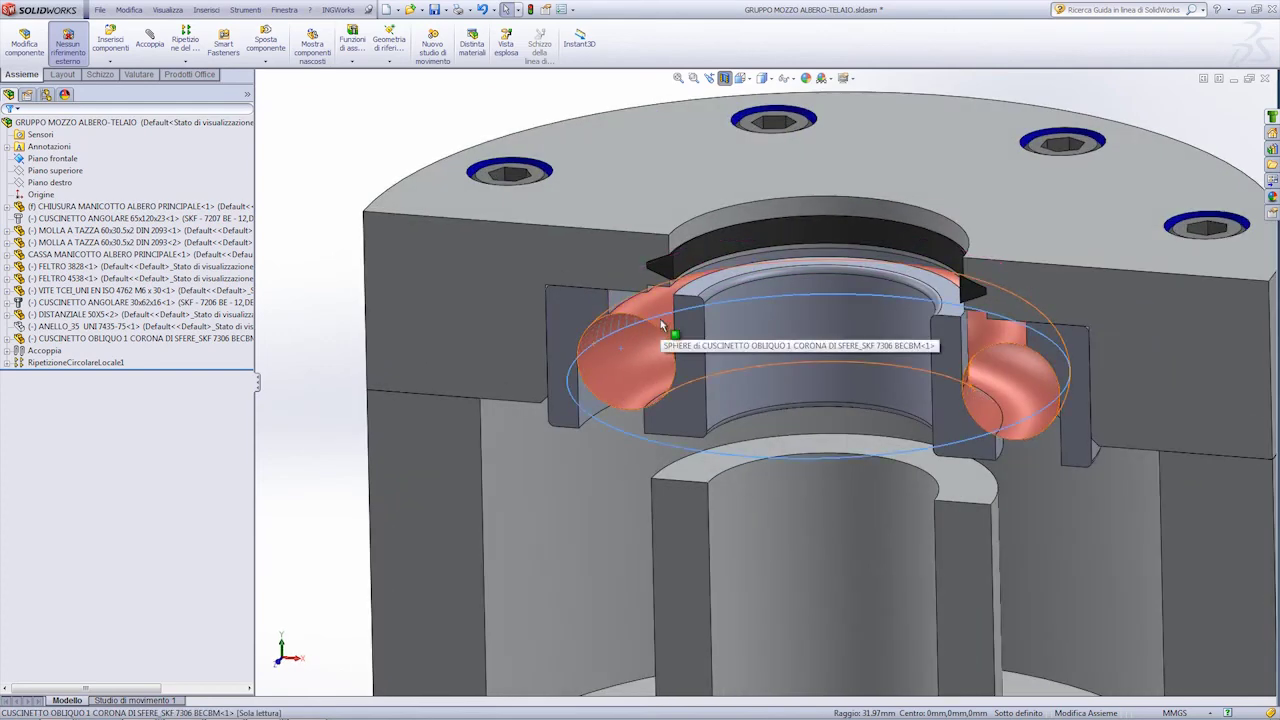
left_click(731, 79)
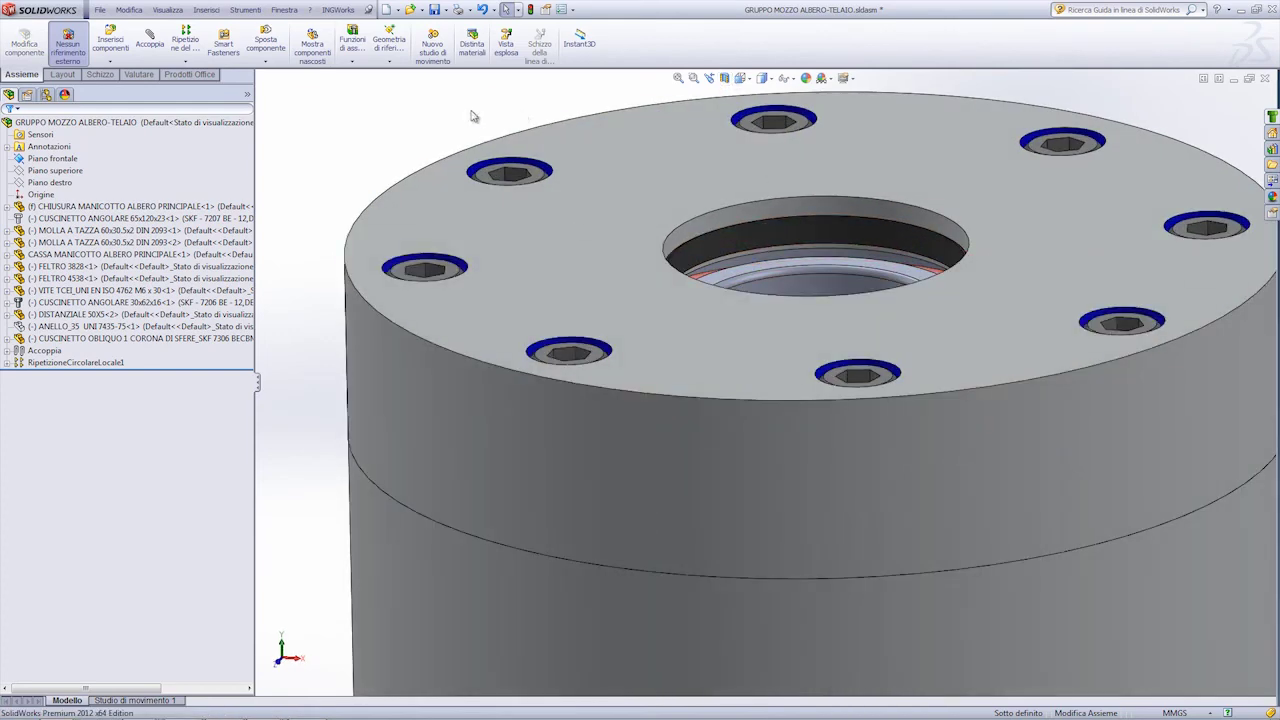
key("ctrl+Tab")
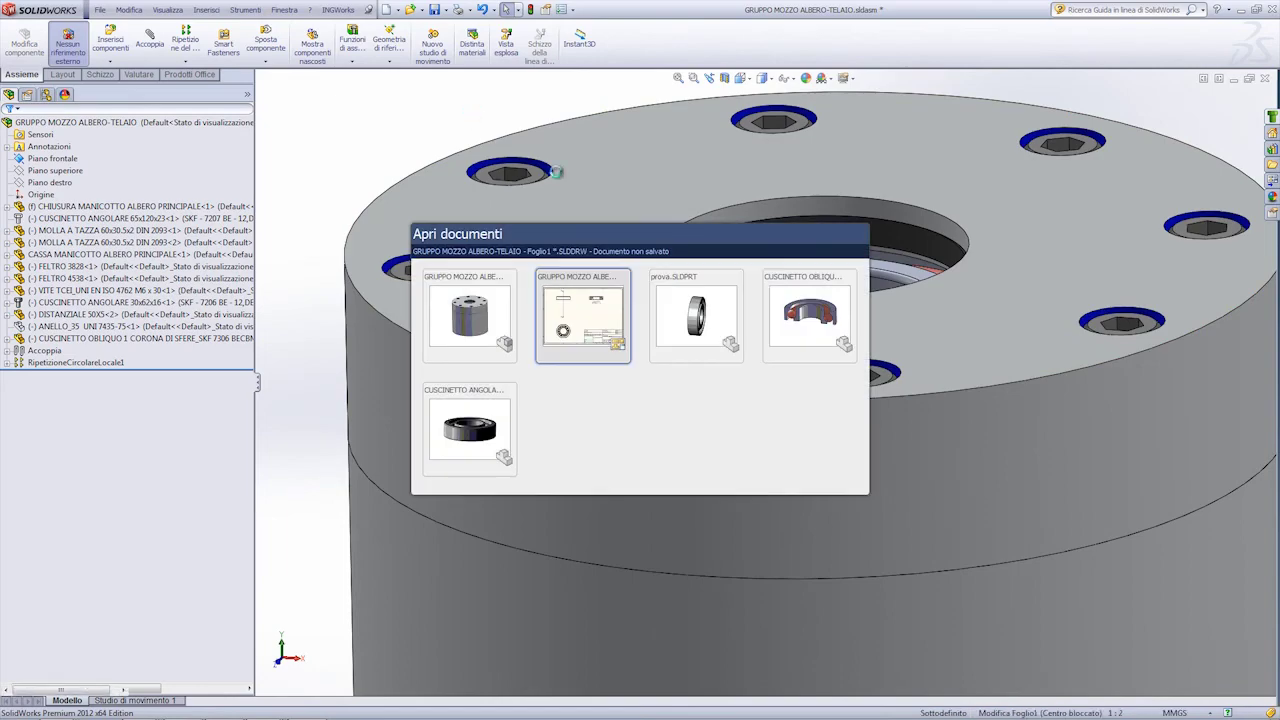
Zoom and pan the Foglio1 sheet to centre section A-A with the new bearing.
scroll(671, 305, "up", 4)
scroll(700, 340, "up", 4)
scroll(752, 424, "down", 2)
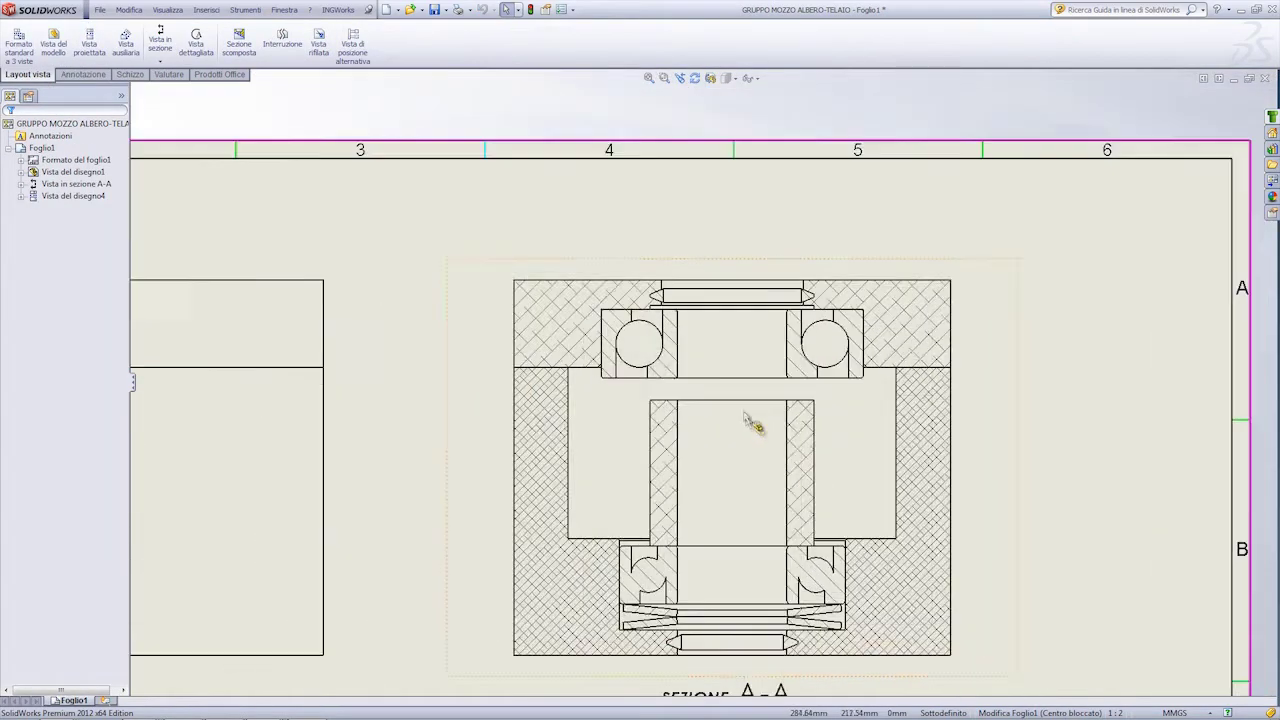
scroll(752, 424, "down", 2)
middle_click_drag(702, 335, 691, 288, "ctrl")
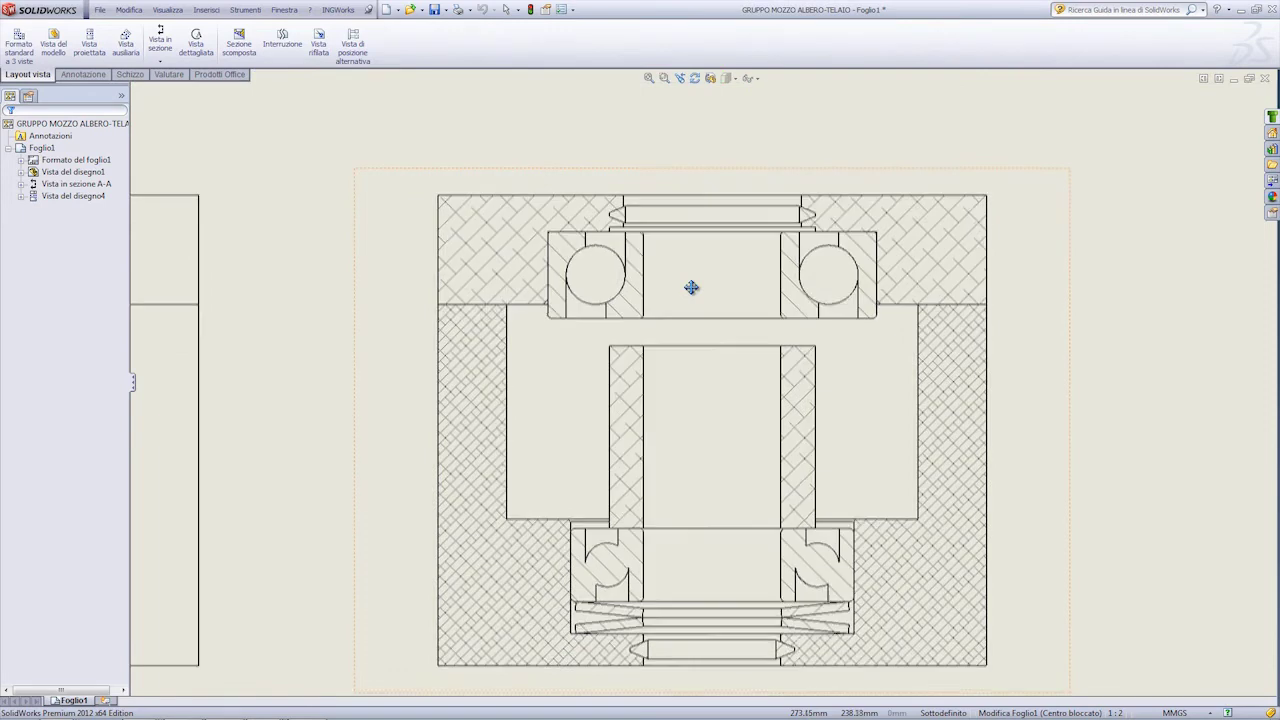